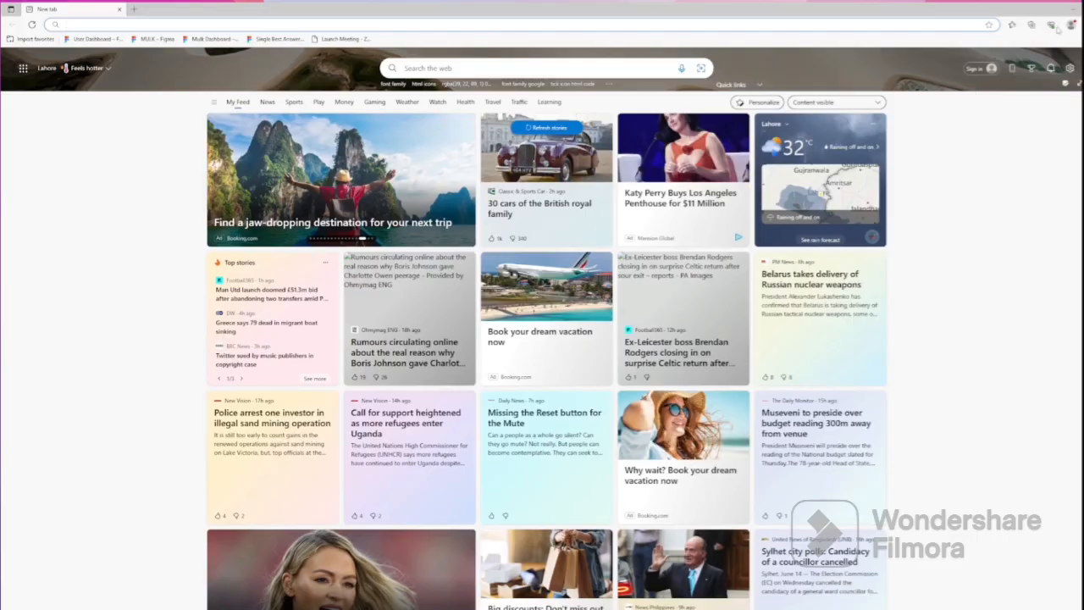
Open a new InPrivate Edge window and load figma.com by trimming a pasted Figma link
{"action": "left_click", "coordinate": [1059, 30]}
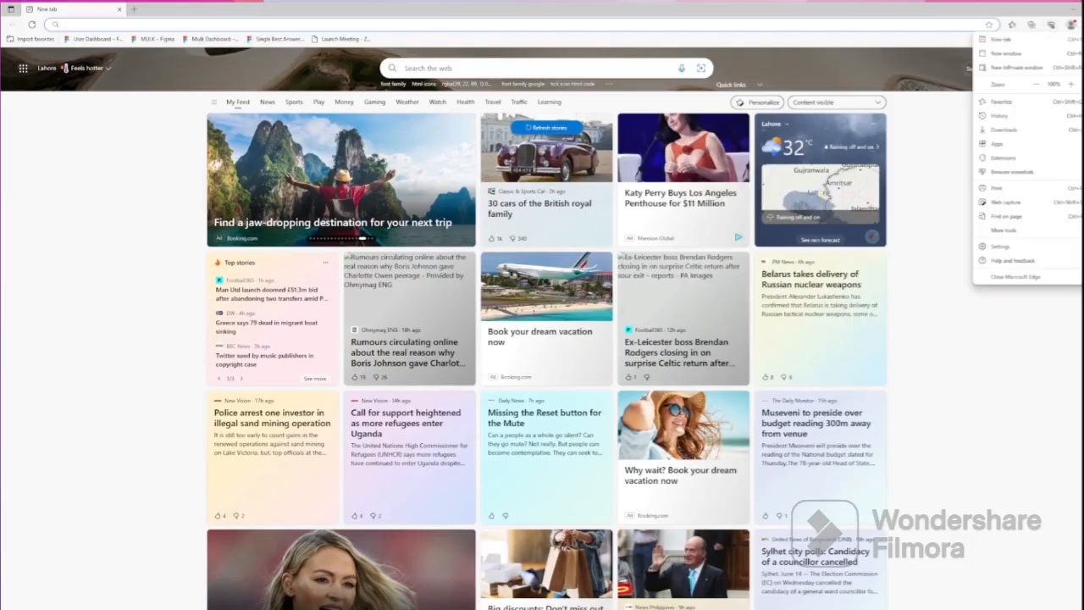
{"action": "left_click", "coordinate": [1016, 67]}
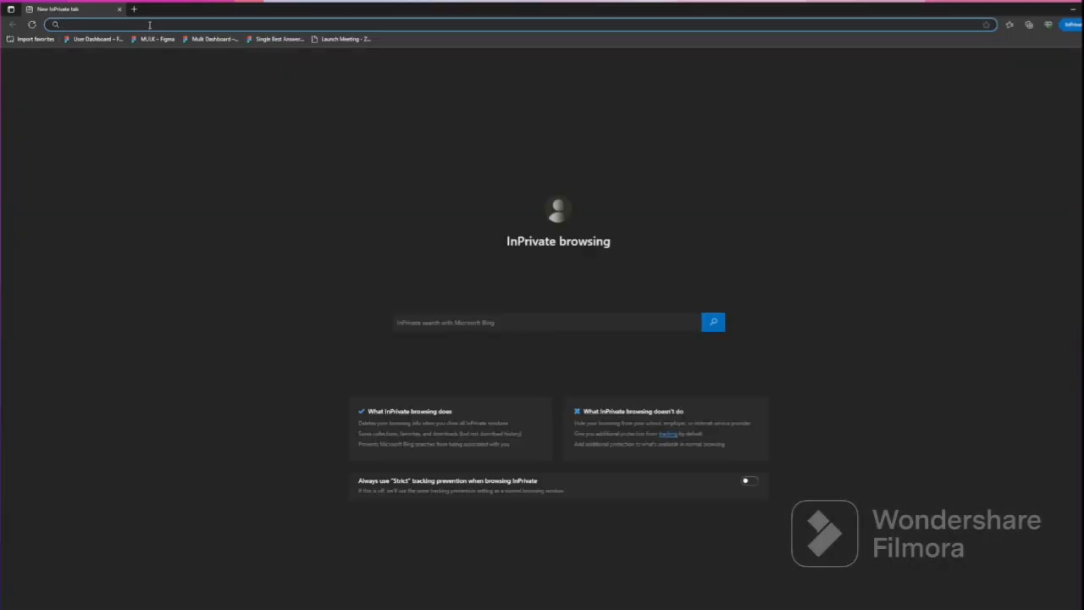
{"action": "key", "text": "ctrl+v"}
{"action": "key", "text": "Return"}
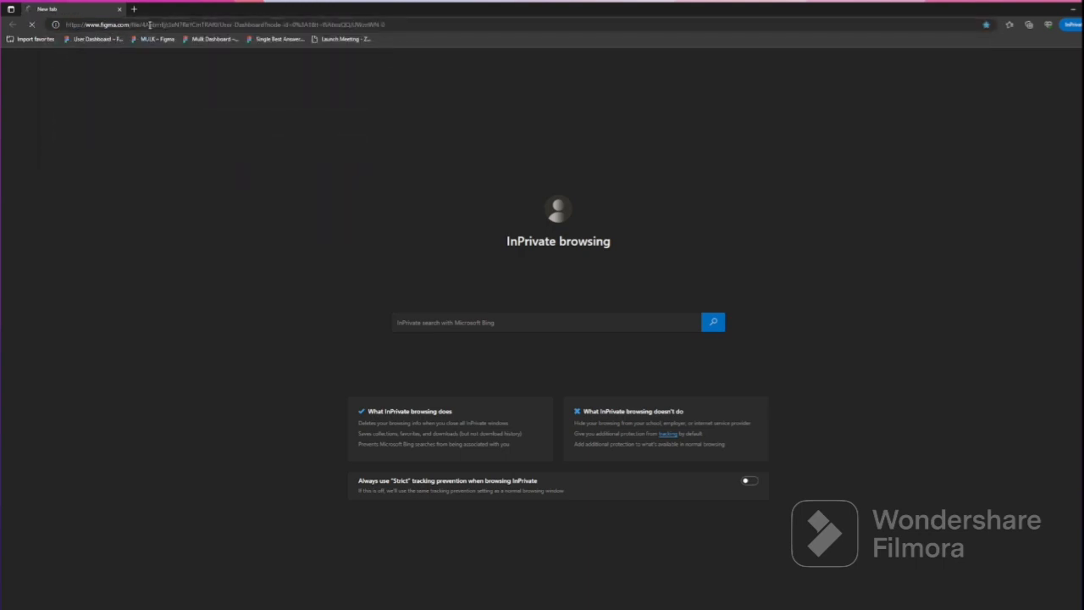
{"action": "left_click_drag", "start_coordinate": [385, 24], "coordinate": [133, 25]}
{"action": "key", "text": "BackSpace"}
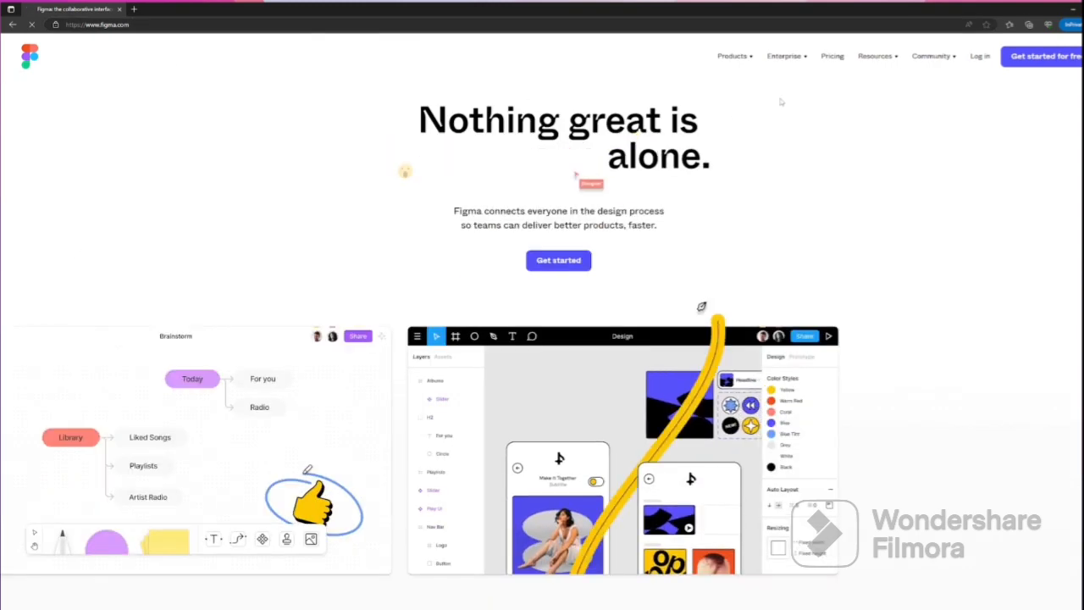
Open Figma's Pricing page and adjust the browser zoom to read the plans
{"action": "left_click", "coordinate": [825, 62]}
{"action": "key", "text": "ctrl+plus"}
{"action": "key", "text": "ctrl+plus"}
{"action": "key", "text": "ctrl+plus"}
{"action": "key", "text": "ctrl+plus"}
{"action": "key", "text": "ctrl+plus"}
{"action": "key", "text": "ctrl+plus"}
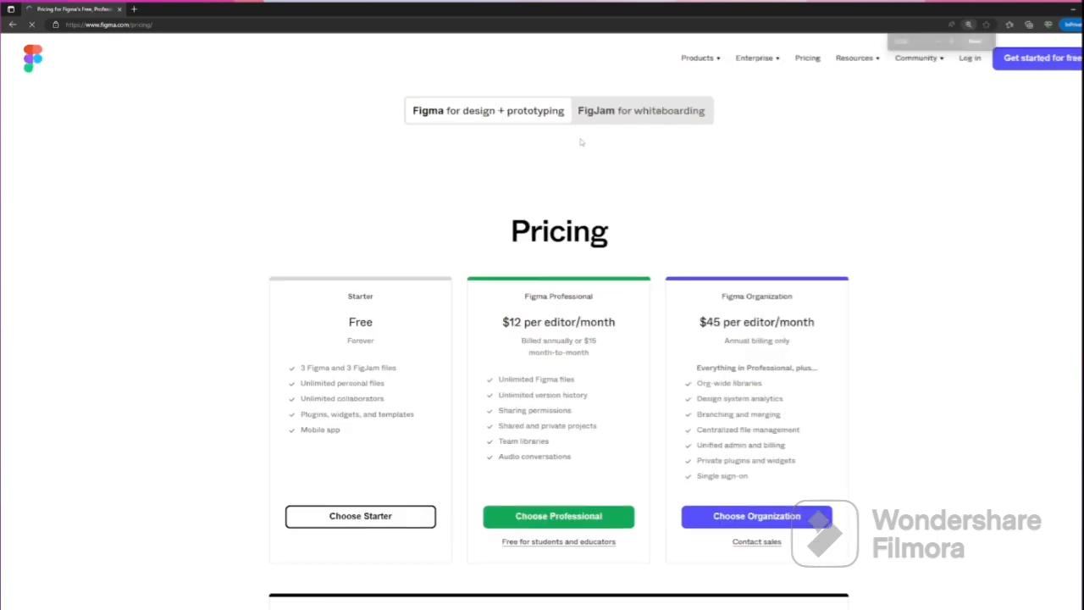
{"action": "key", "text": "ctrl+minus"}
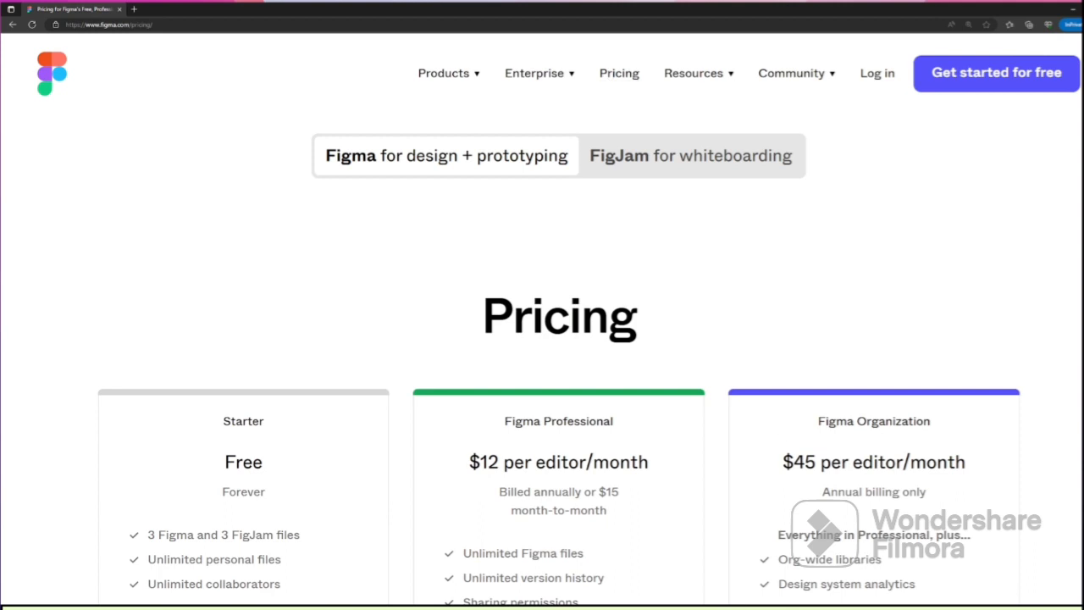
{"action": "scroll", "coordinate": [184, 306], "scroll_direction": "down", "scroll_amount": 3}
Compare the Professional and Organization prices, then choose the free Starter plan
{"action": "left_click_drag", "start_coordinate": [480, 266], "coordinate": [645, 264]}
{"action": "left_click_drag", "start_coordinate": [793, 265], "coordinate": [967, 266]}
{"action": "left_click", "coordinate": [935, 161]}
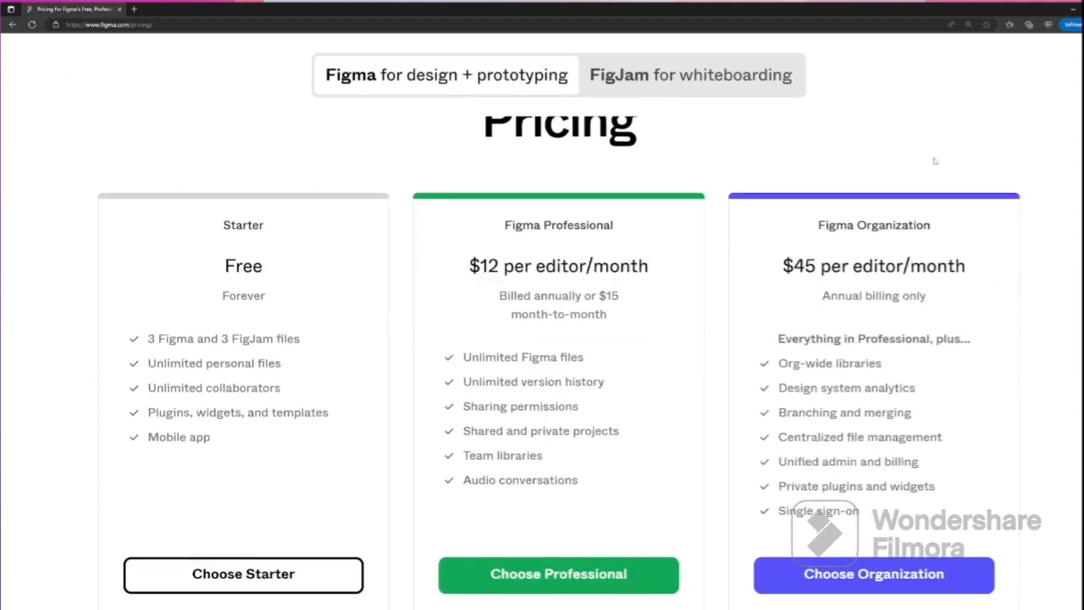
{"action": "double_click", "coordinate": [243, 265]}
{"action": "left_click", "coordinate": [222, 472]}
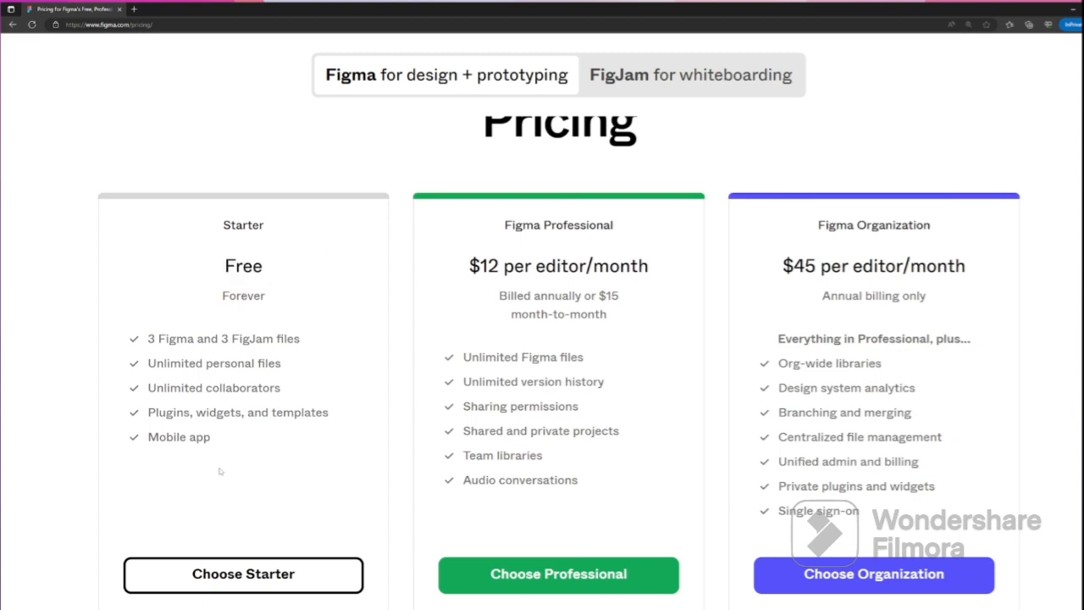
{"action": "left_click", "coordinate": [231, 578]}
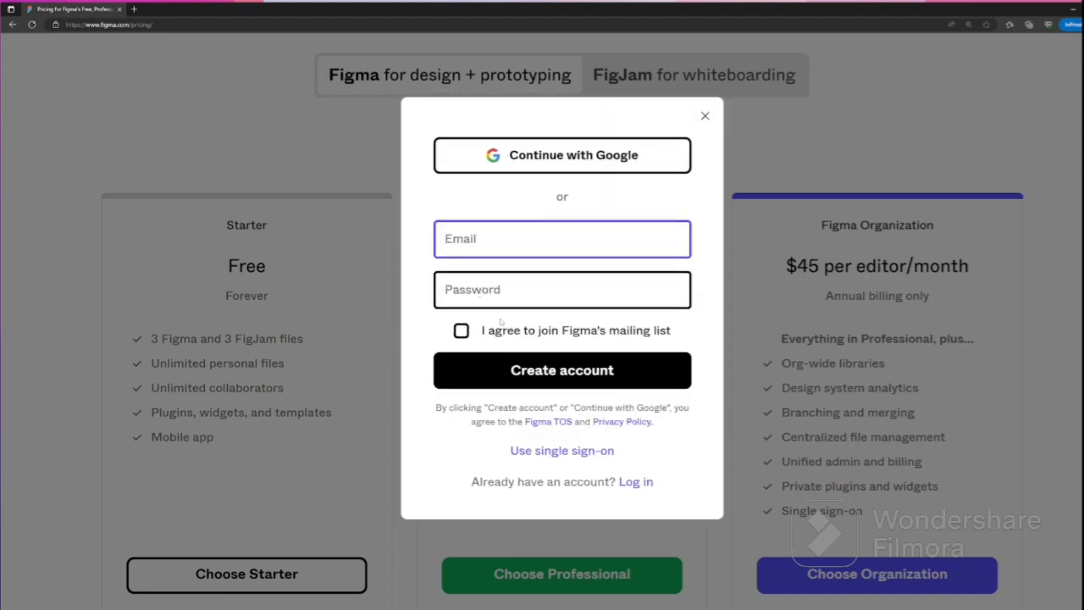
Autofill the sign-up e-mail, type the account password and opt into the mailing list
{"action": "left_click", "coordinate": [482, 240]}
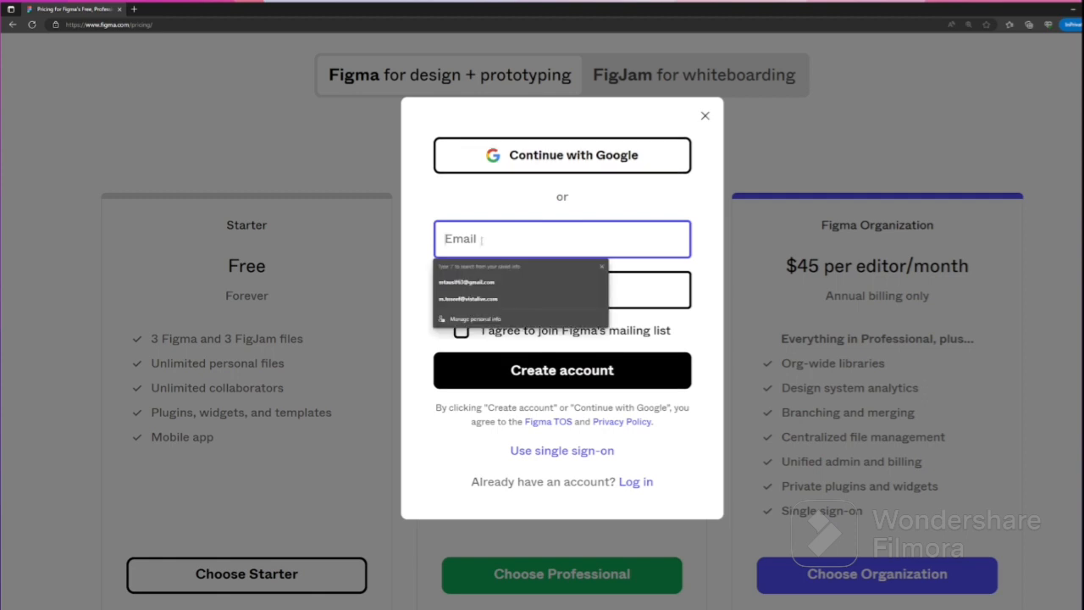
{"action": "left_click", "coordinate": [468, 283]}
{"action": "left_click", "coordinate": [473, 290]}
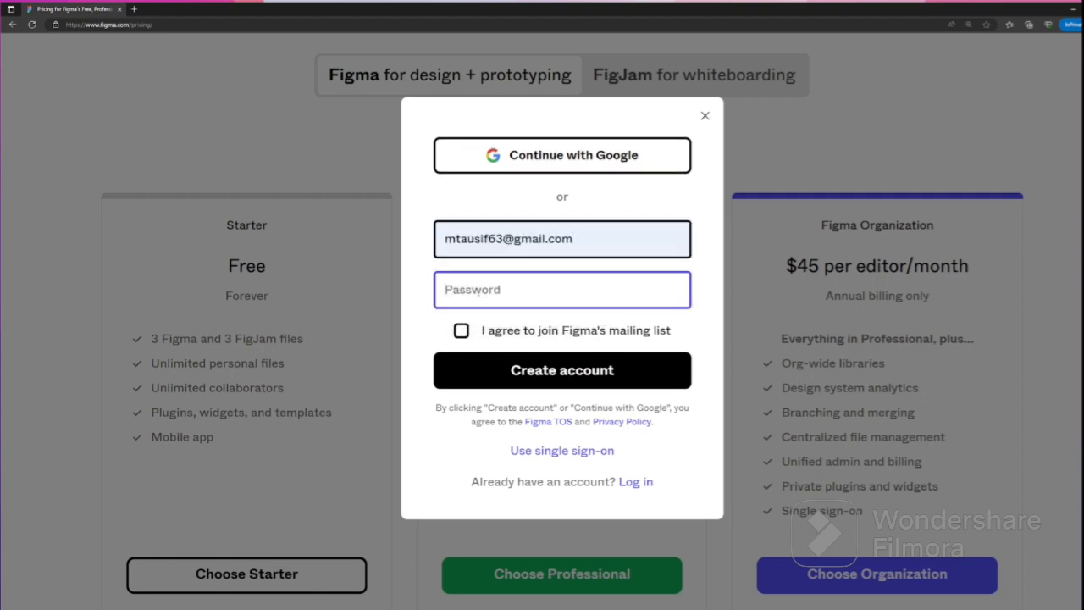
{"action": "type", "text": "************"}
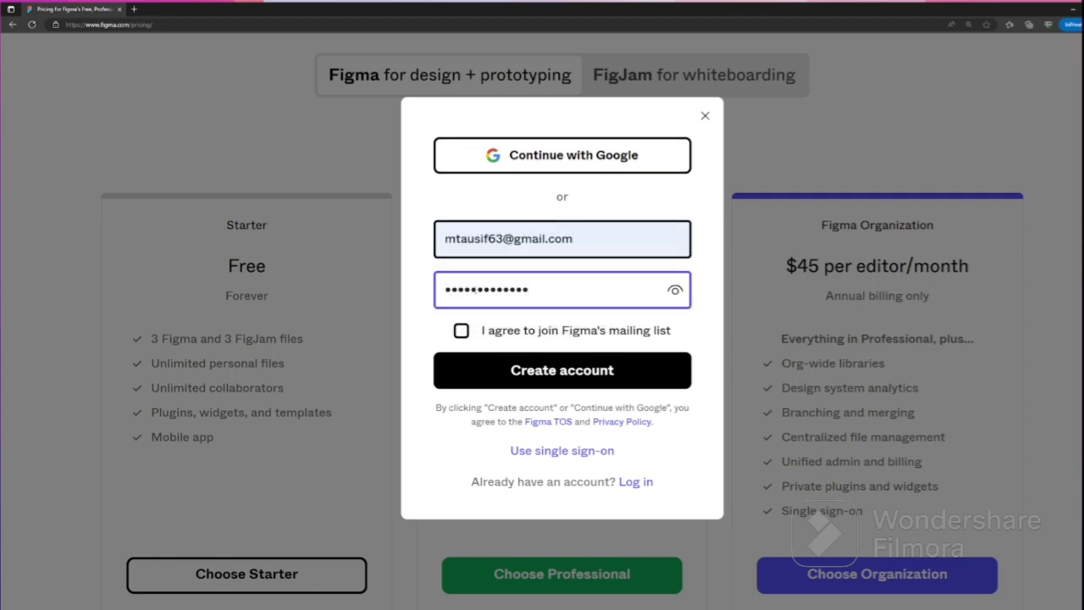
{"action": "left_click", "coordinate": [460, 330]}
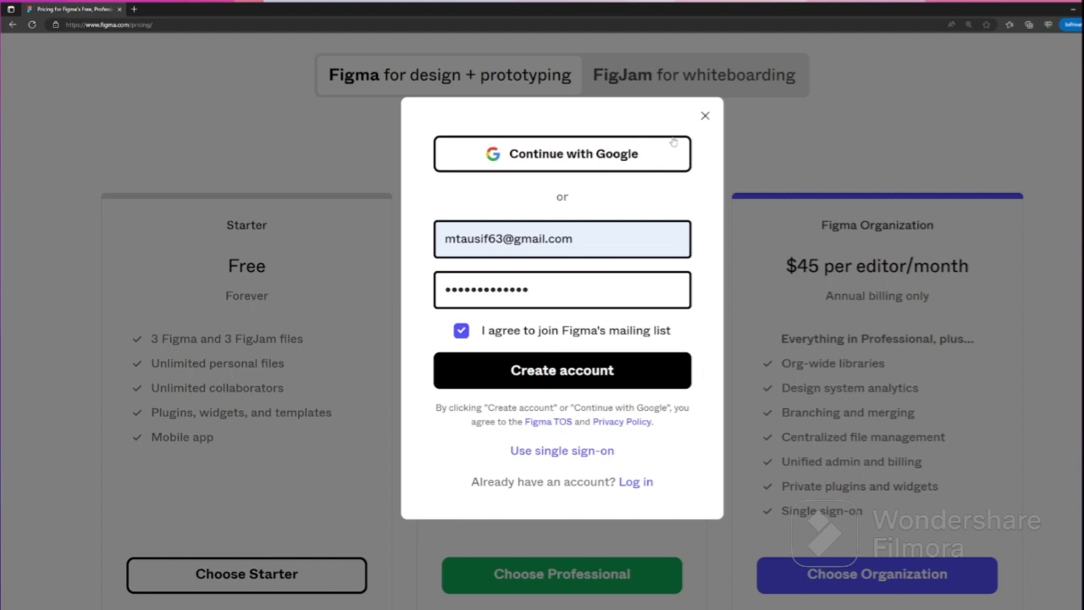
Try single sign-on, go back, and sign in with the Google account instead
{"action": "left_click", "coordinate": [603, 452]}
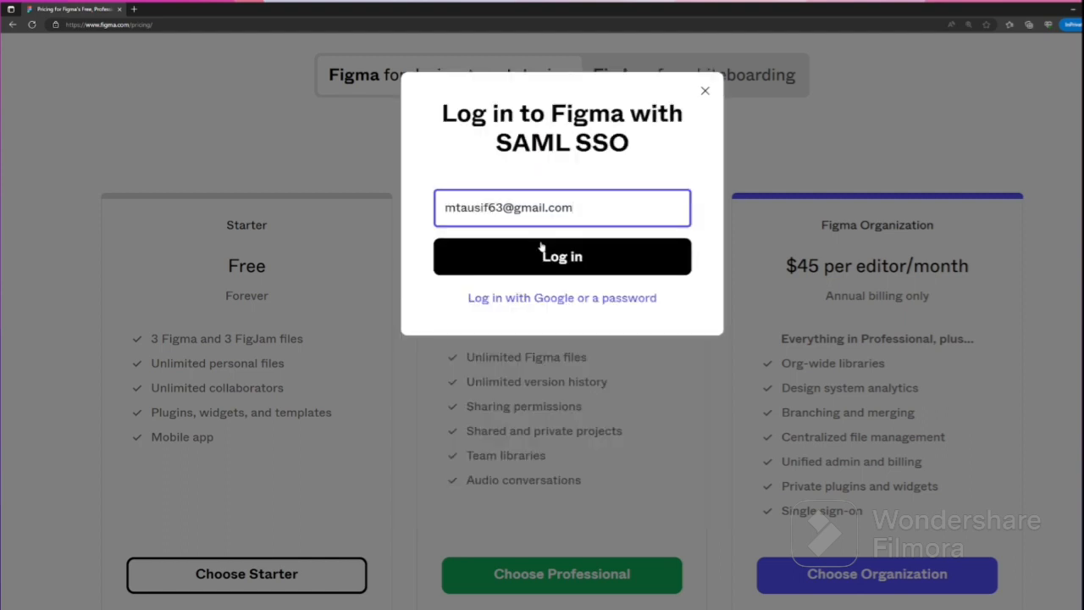
{"action": "left_click", "coordinate": [542, 298]}
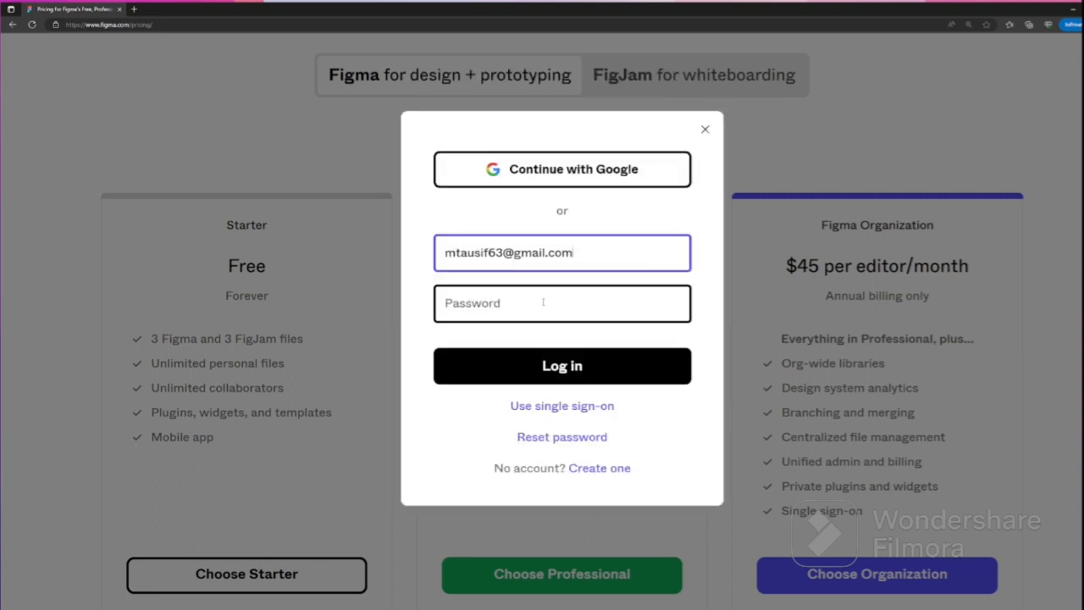
{"action": "left_click", "coordinate": [562, 168]}
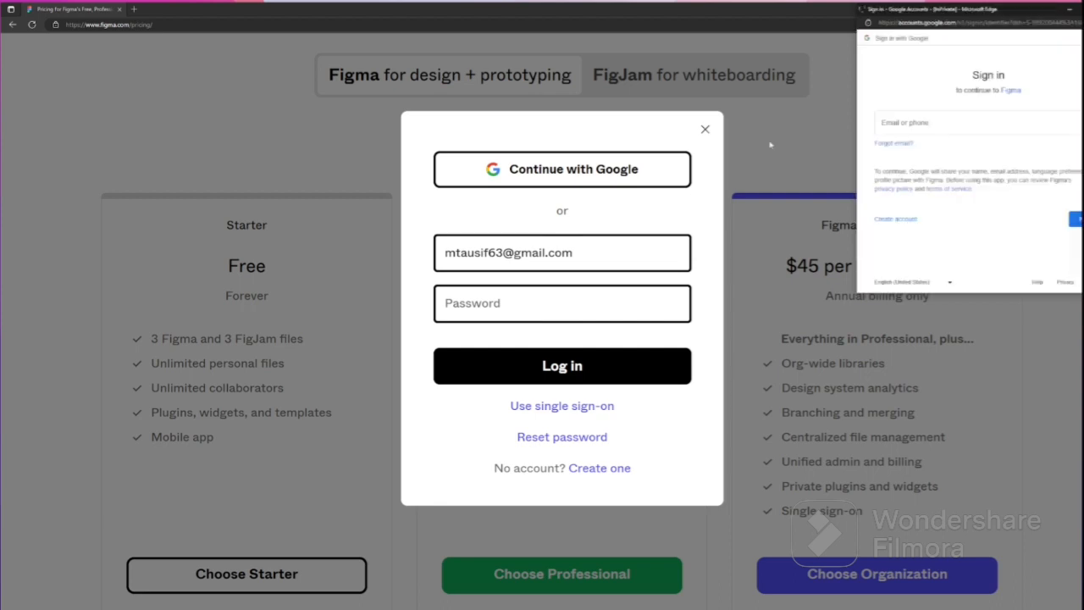
{"action": "left_click", "coordinate": [894, 118]}
{"action": "left_click", "coordinate": [908, 158]}
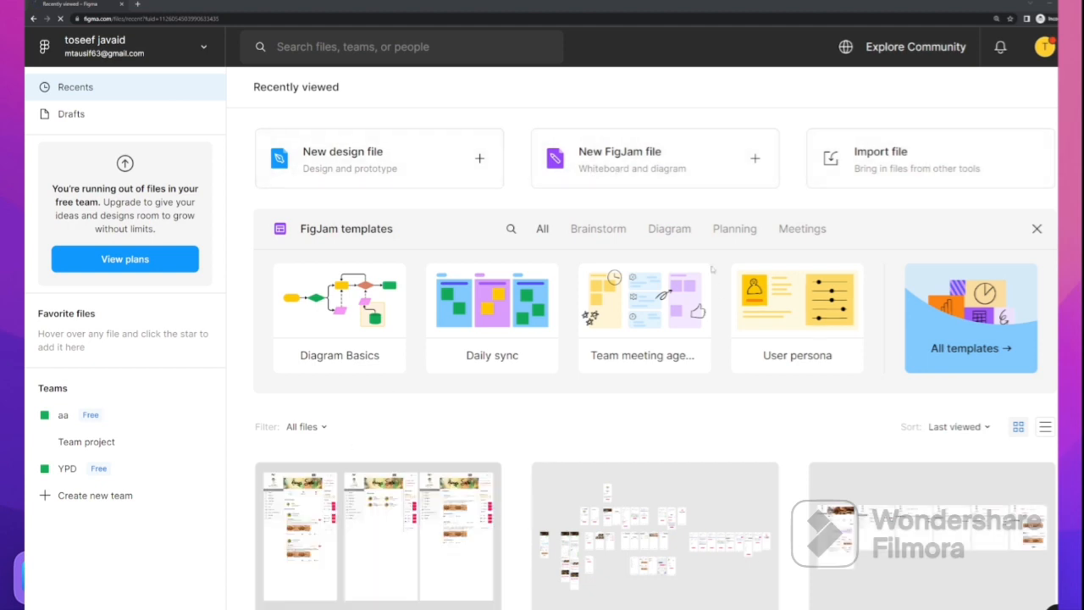
Scroll through the Recently viewed grid and open the Pick And Drop design file
{"action": "scroll", "coordinate": [616, 308], "scroll_direction": "down", "scroll_amount": 6}
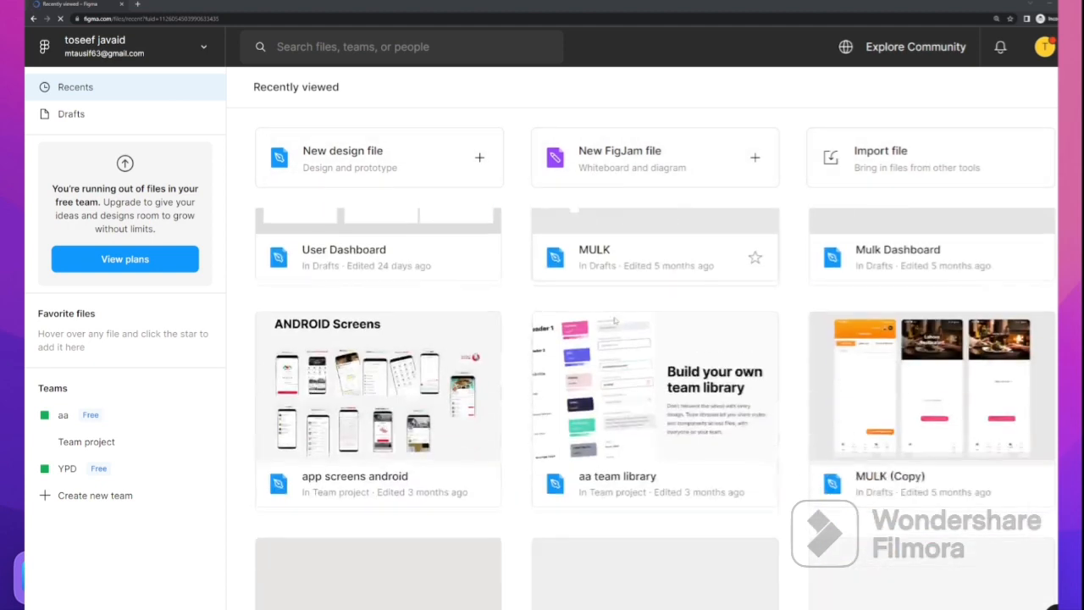
{"action": "scroll", "coordinate": [674, 465], "scroll_direction": "down", "scroll_amount": 2}
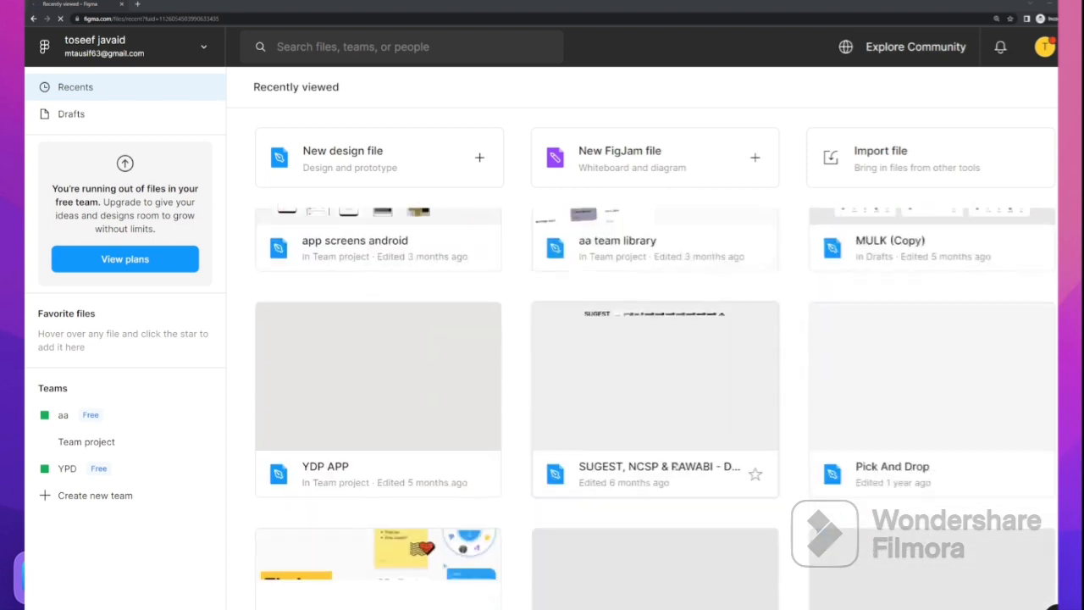
{"action": "scroll", "coordinate": [674, 464], "scroll_direction": "down", "scroll_amount": 2}
{"action": "scroll", "coordinate": [675, 462], "scroll_direction": "down", "scroll_amount": 2}
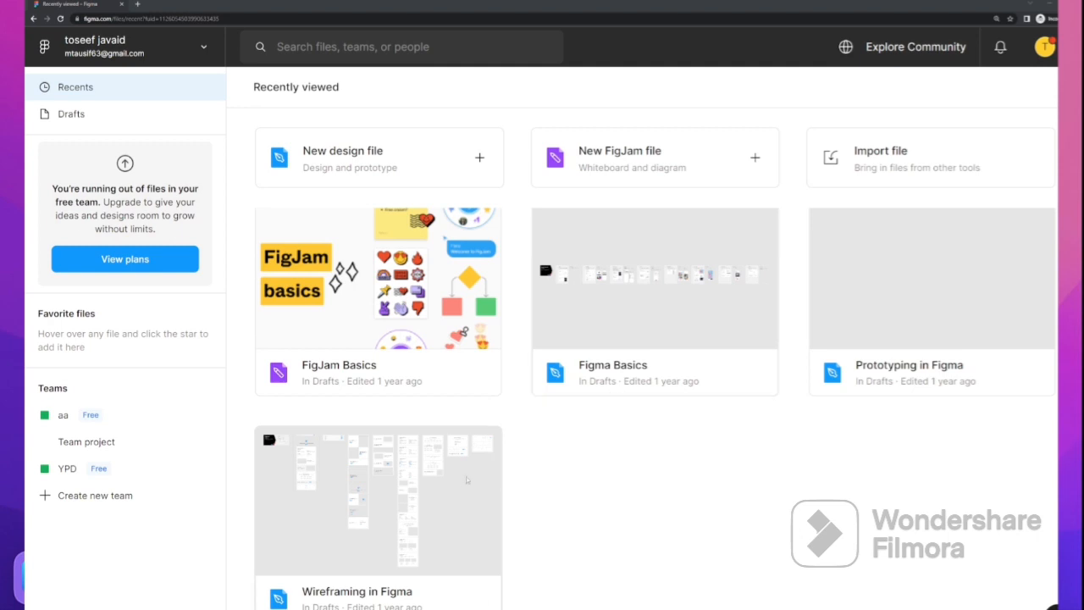
{"action": "scroll", "coordinate": [456, 476], "scroll_direction": "up", "scroll_amount": 1}
{"action": "scroll", "coordinate": [456, 475], "scroll_direction": "up", "scroll_amount": 3}
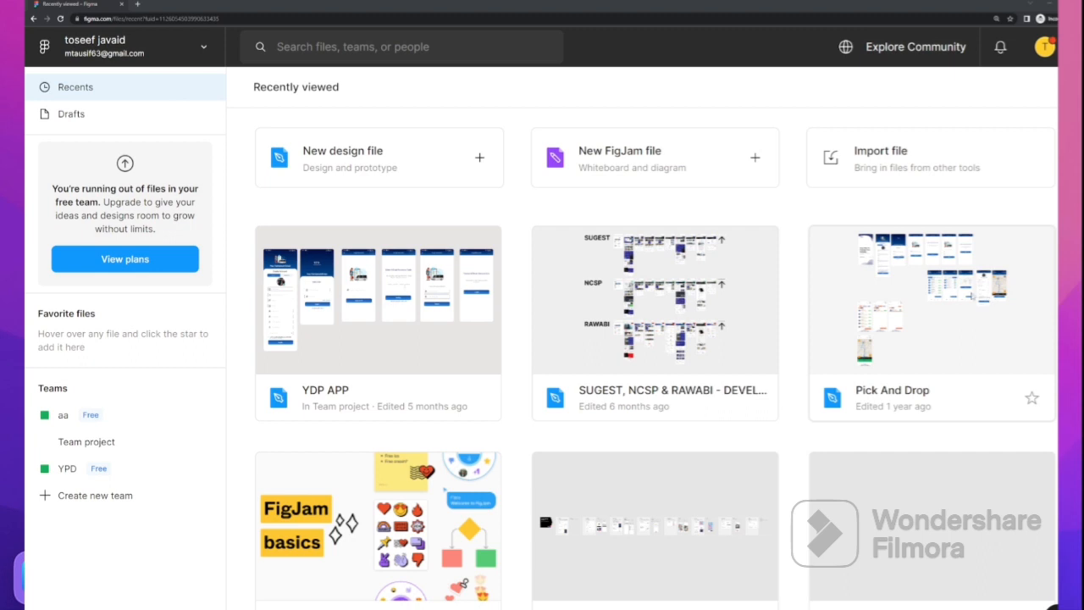
{"action": "left_click", "coordinate": [970, 345]}
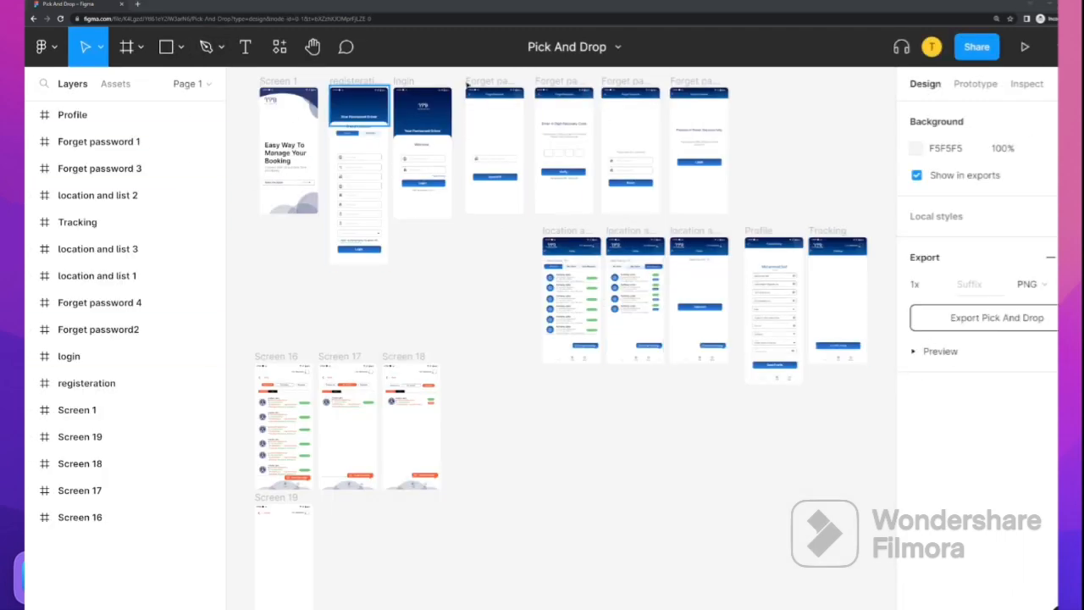
Create a new design file from the main menu's File submenu
{"action": "scroll", "coordinate": [318, 103], "scroll_direction": "up", "scroll_amount": 3}
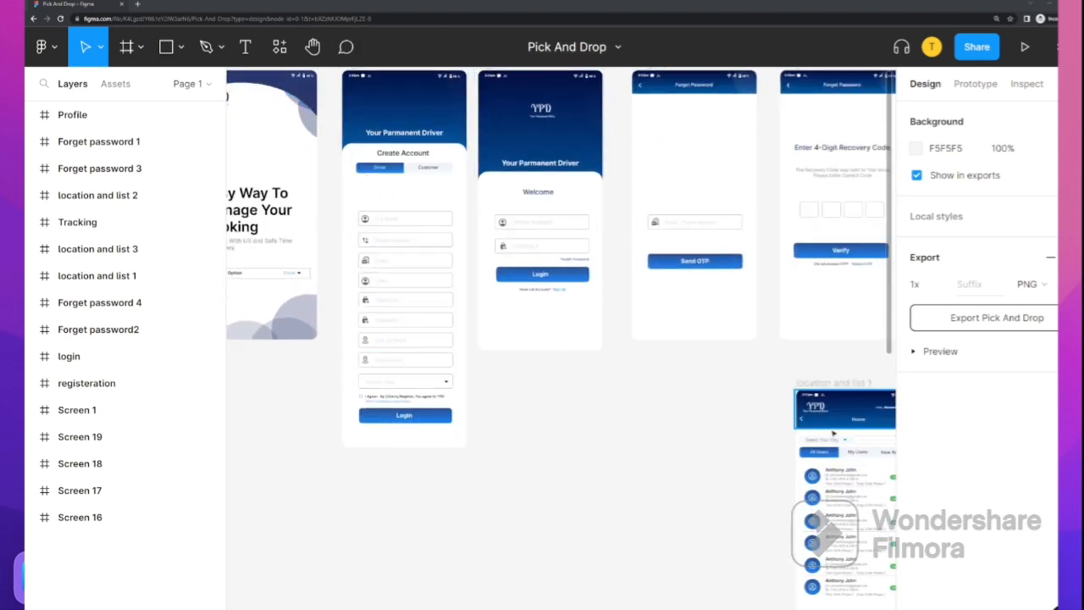
{"action": "scroll", "coordinate": [833, 442], "scroll_direction": "down", "scroll_amount": 4}
{"action": "scroll", "coordinate": [669, 379], "scroll_direction": "down", "scroll_amount": 3}
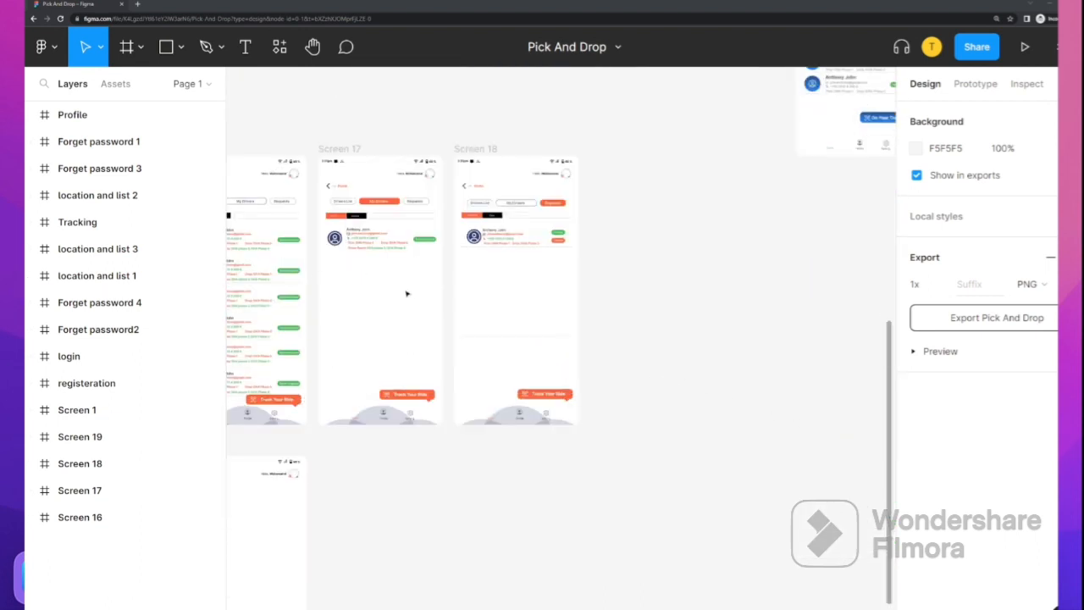
{"action": "left_click", "coordinate": [54, 49]}
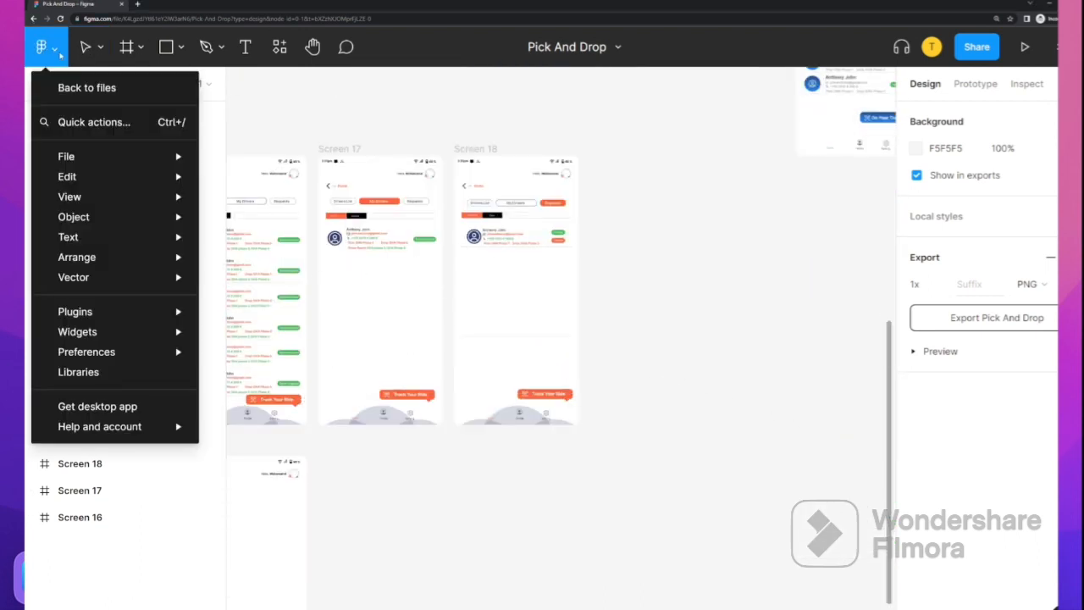
{"action": "mouse_move", "coordinate": [102, 156]}
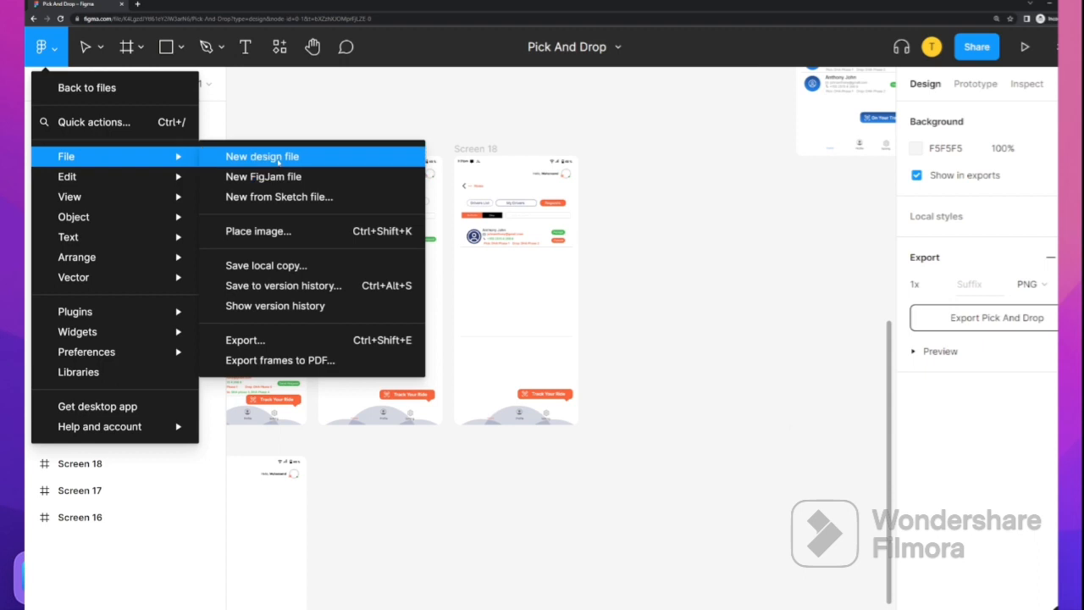
{"action": "left_click", "coordinate": [277, 159]}
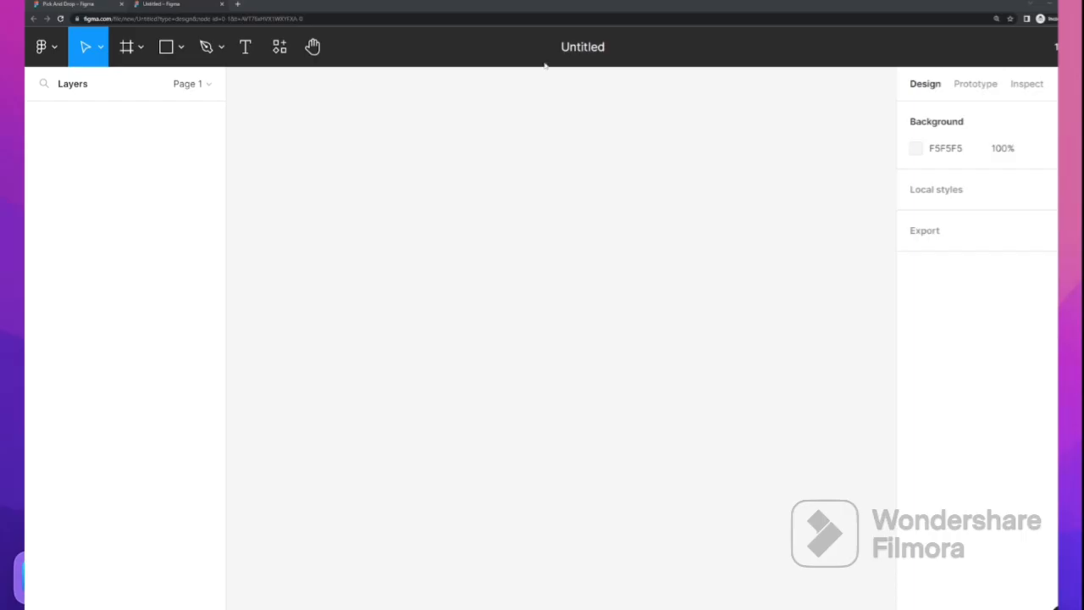
Rename the Untitled file to 'My App'
{"action": "left_click", "coordinate": [582, 49]}
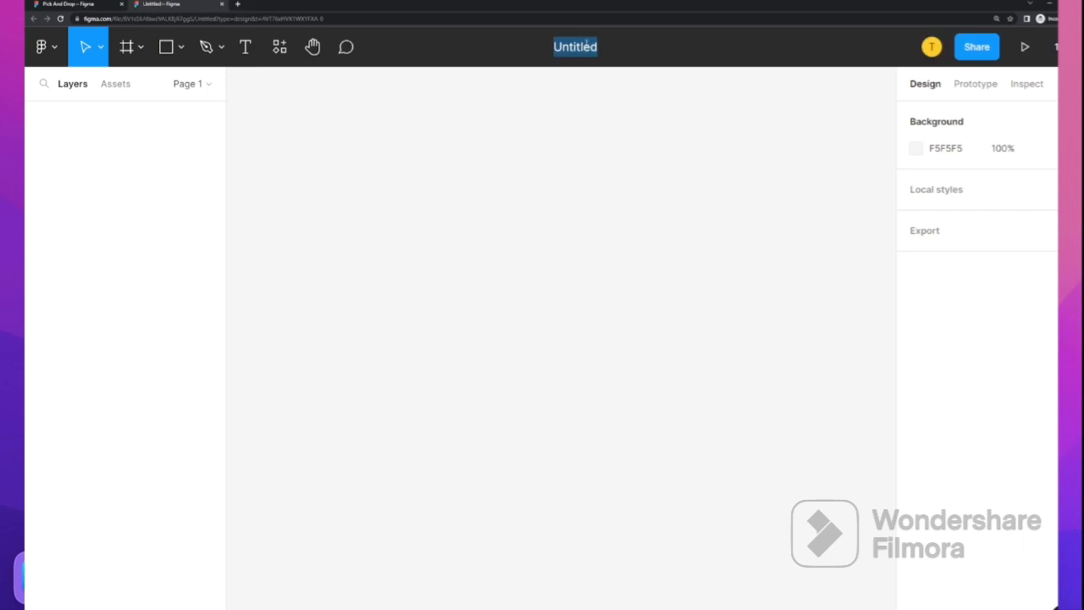
{"action": "type", "text": "My App"}
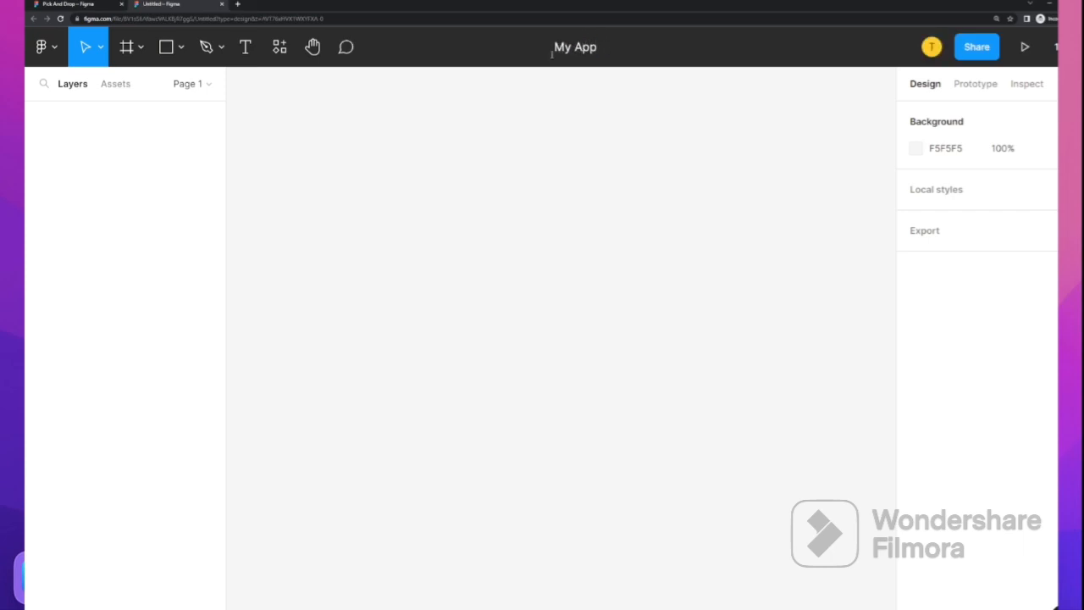
{"action": "key", "text": "Return"}
{"action": "left_click", "coordinate": [762, 186]}
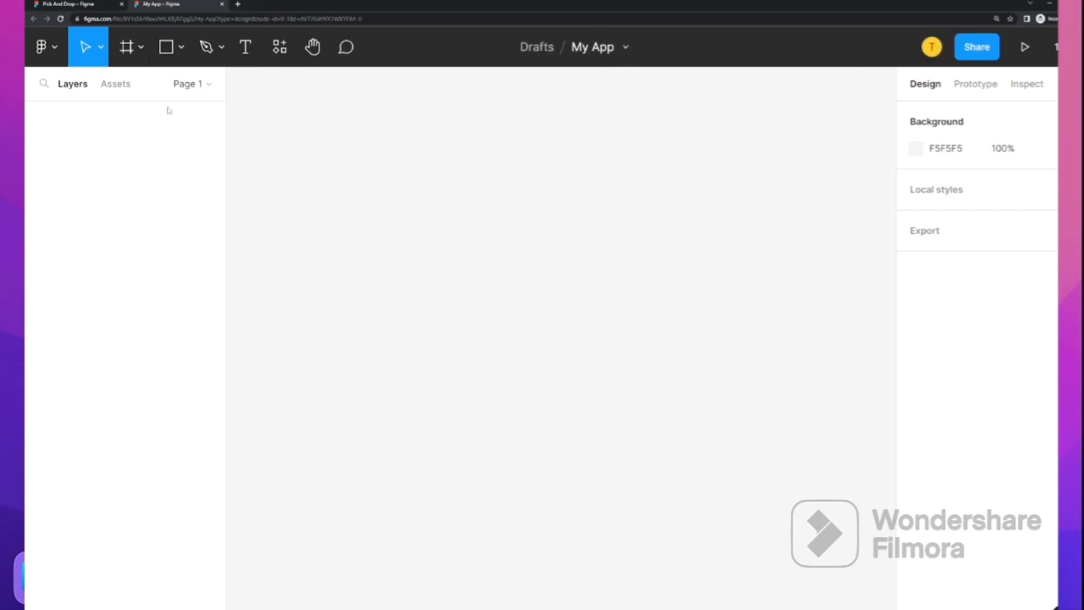
Add an iPhone 14 frame (390×844) using the Frame tool's phone presets
{"action": "key", "text": "f"}
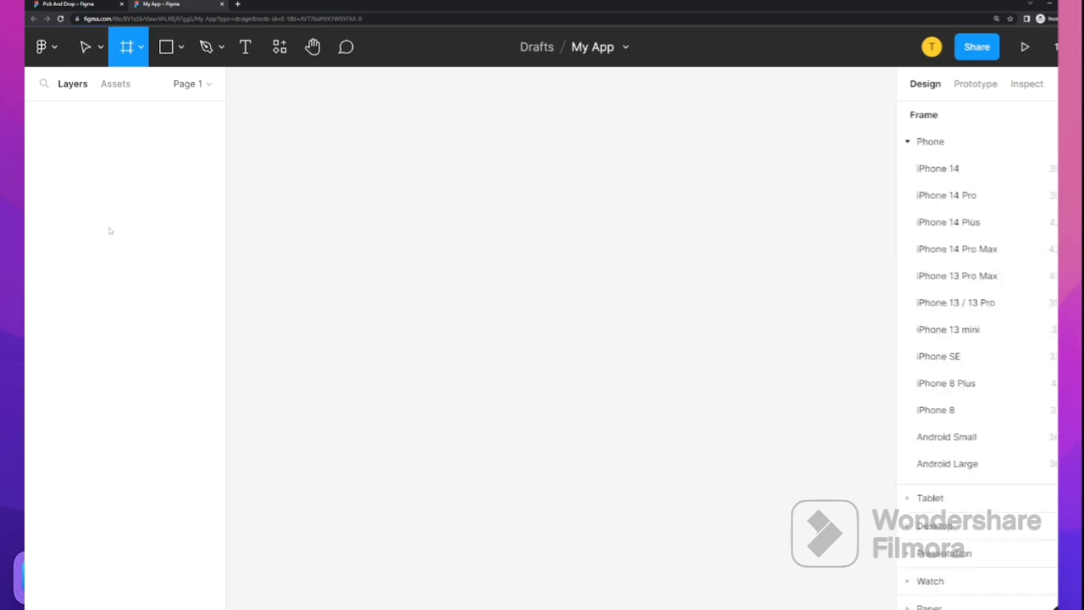
{"action": "left_click", "coordinate": [138, 48]}
{"action": "left_click", "coordinate": [127, 87]}
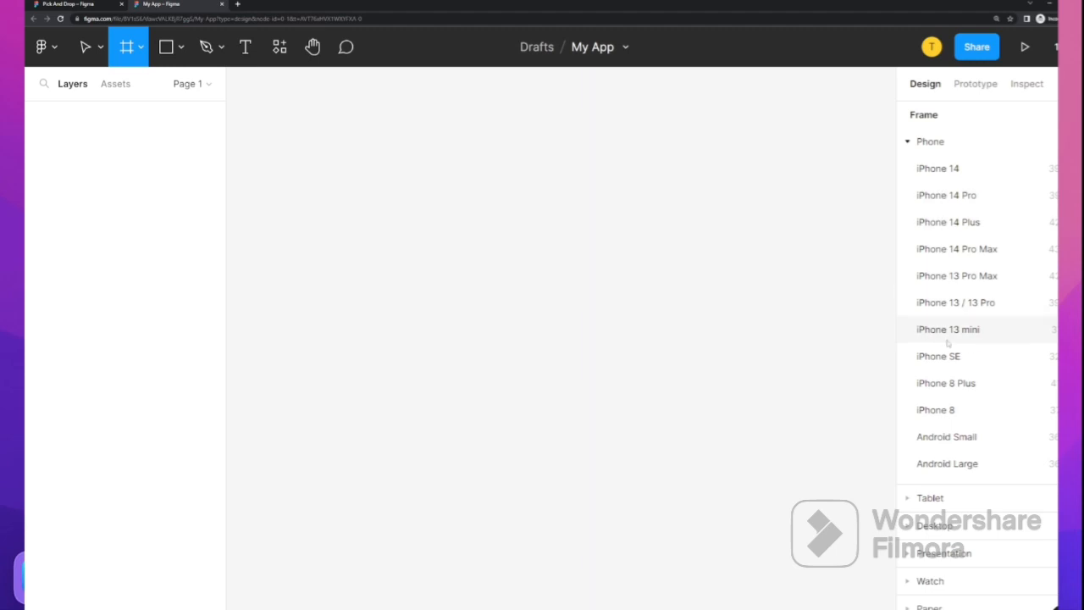
{"action": "left_click", "coordinate": [940, 169]}
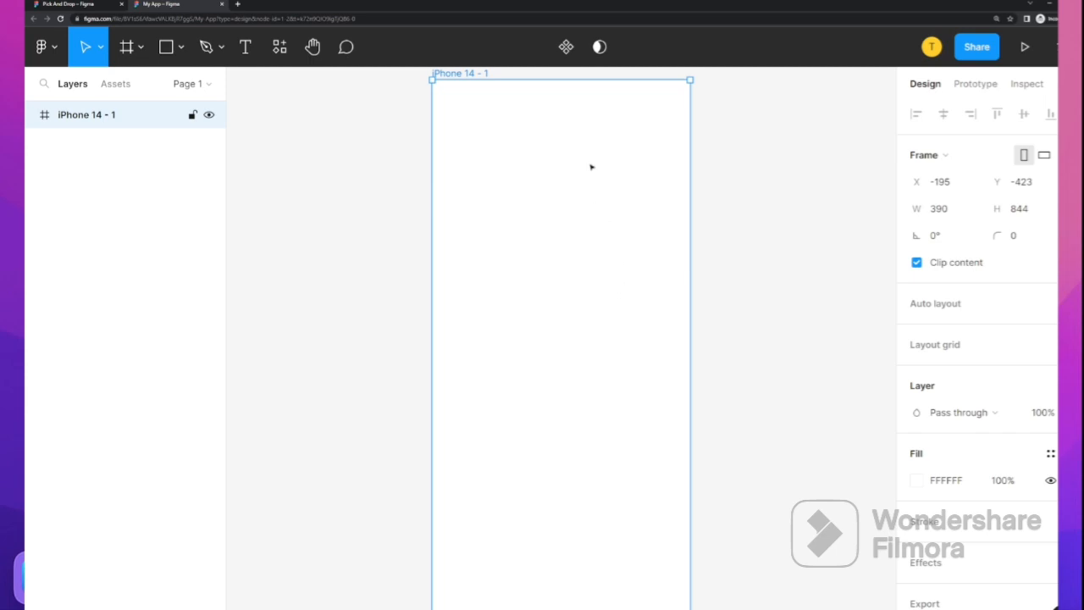
Shift the iPhone frame left and draw a full-width rectangle across its top
{"action": "left_click_drag", "start_coordinate": [590, 167], "coordinate": [433, 113]}
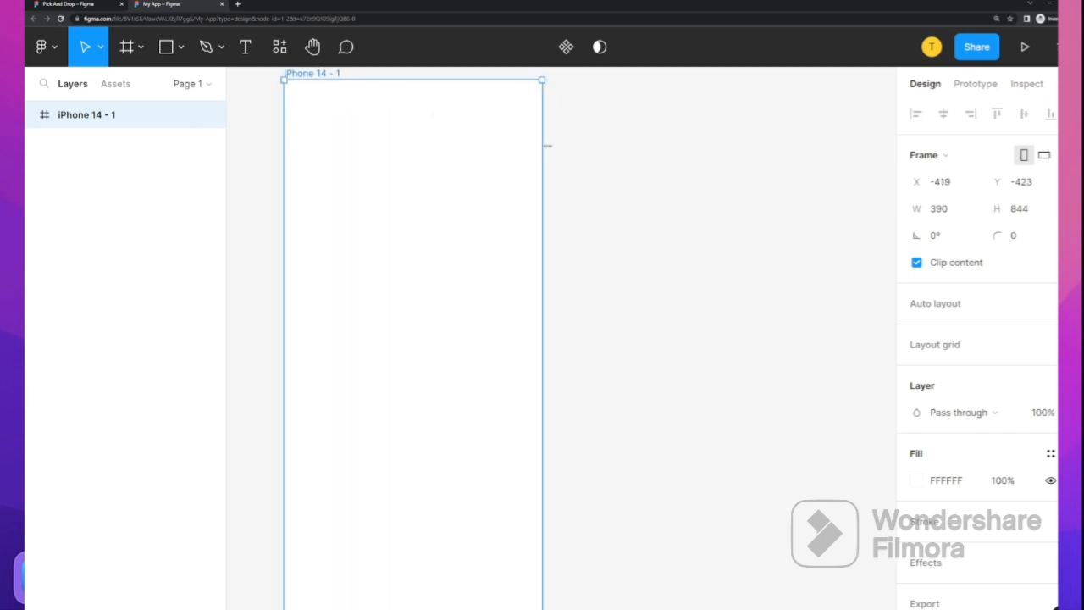
{"action": "left_click", "coordinate": [609, 174]}
{"action": "left_click", "coordinate": [361, 152]}
{"action": "left_click", "coordinate": [607, 169]}
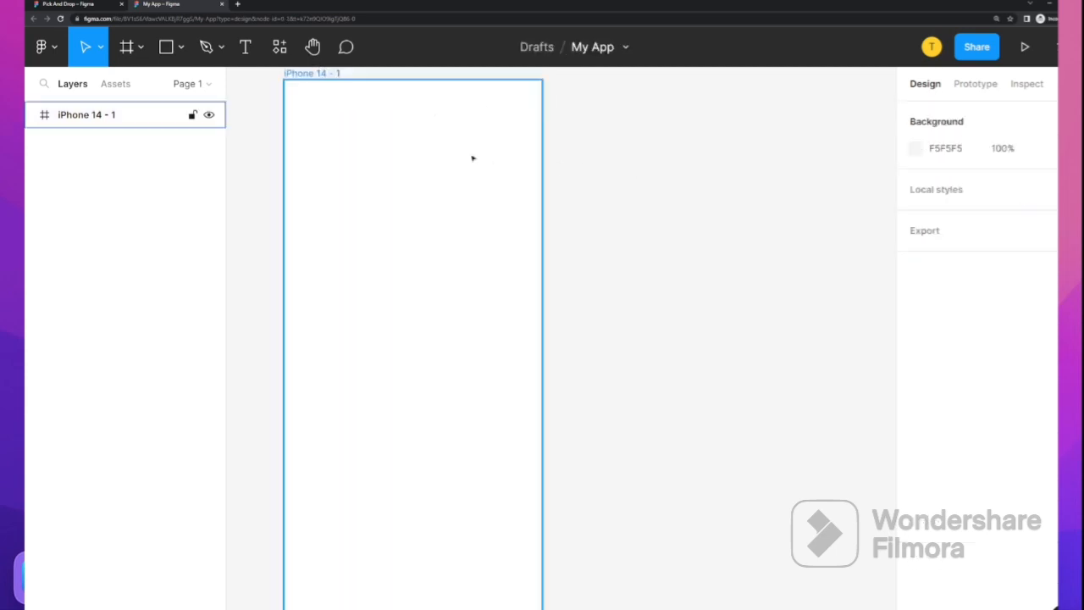
{"action": "left_click", "coordinate": [179, 49]}
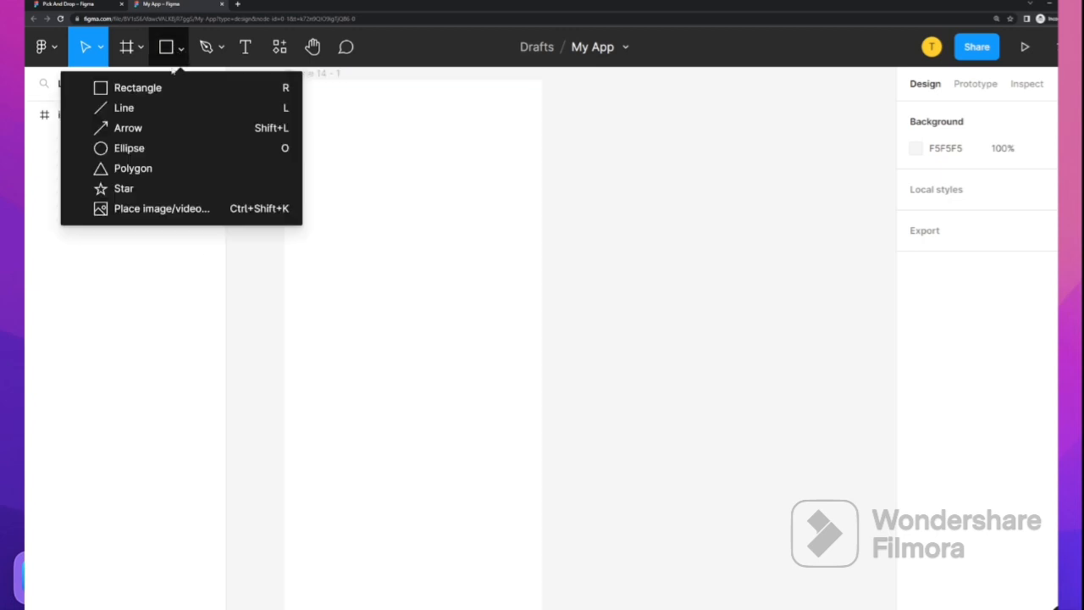
{"action": "left_click", "coordinate": [138, 88]}
{"action": "left_click_drag", "start_coordinate": [285, 82], "coordinate": [543, 140]}
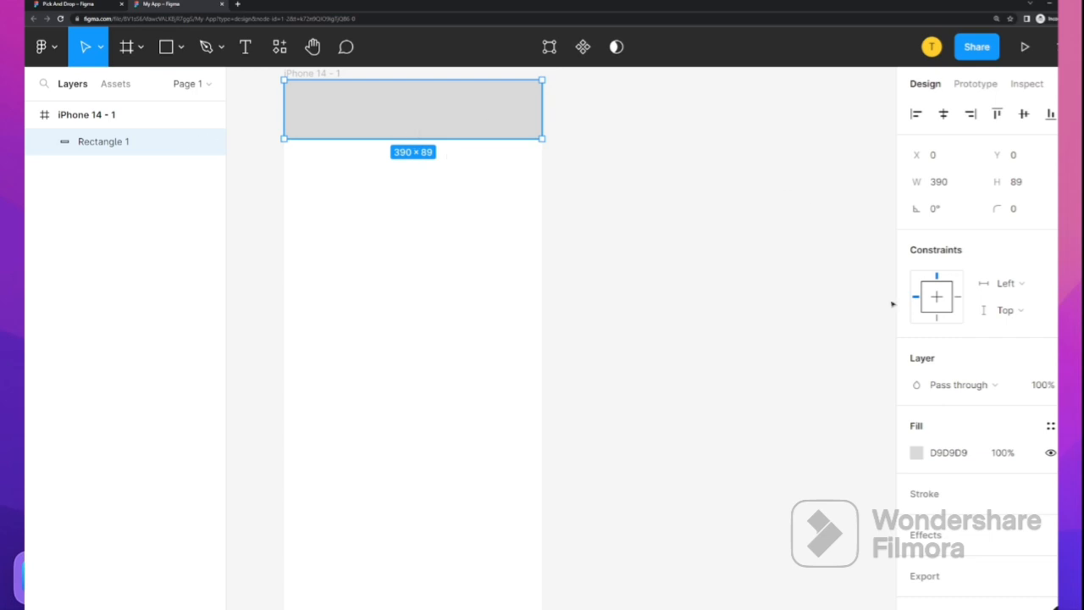
Fill the bar dark blue 224A87 and shorten it to a 390×89 header
{"action": "left_click", "coordinate": [916, 452]}
{"action": "left_click", "coordinate": [826, 452]}
{"action": "left_click", "coordinate": [845, 328]}
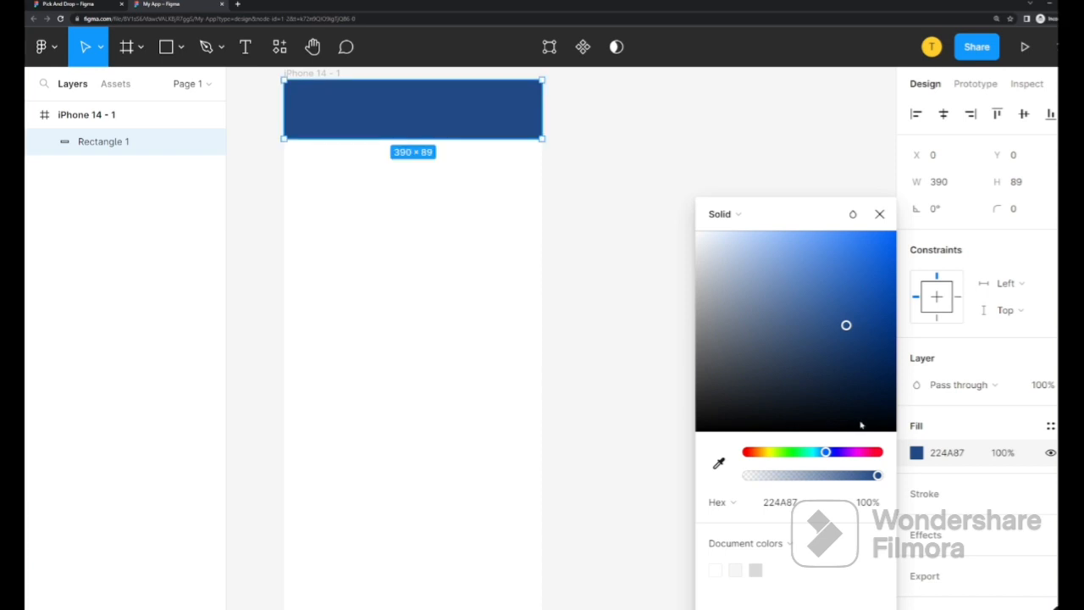
{"action": "left_click", "coordinate": [879, 213]}
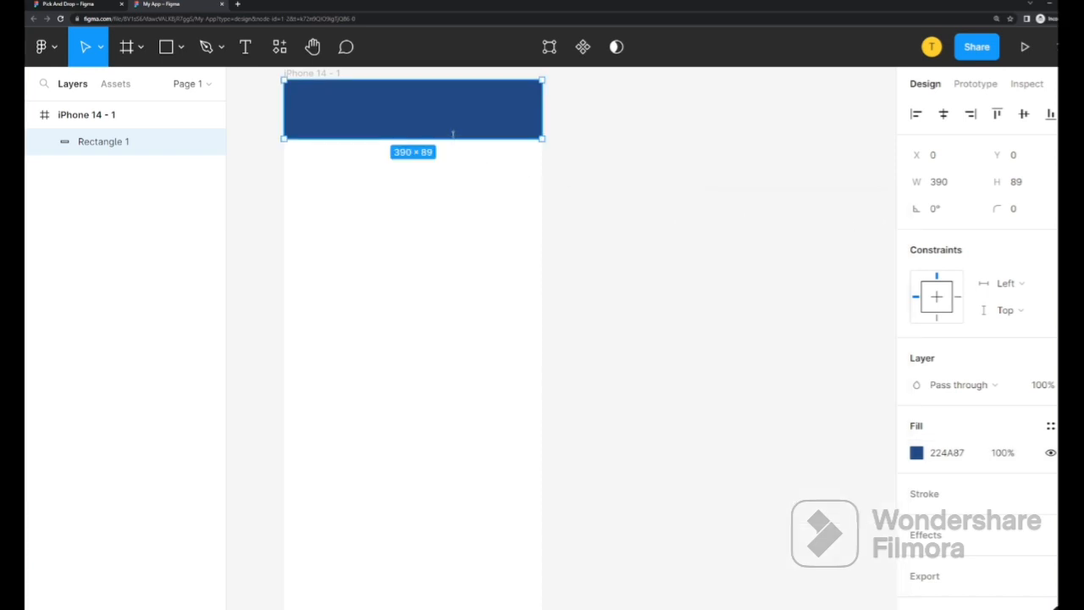
{"action": "left_click_drag", "start_coordinate": [453, 134], "coordinate": [453, 108]}
{"action": "left_click", "coordinate": [474, 169]}
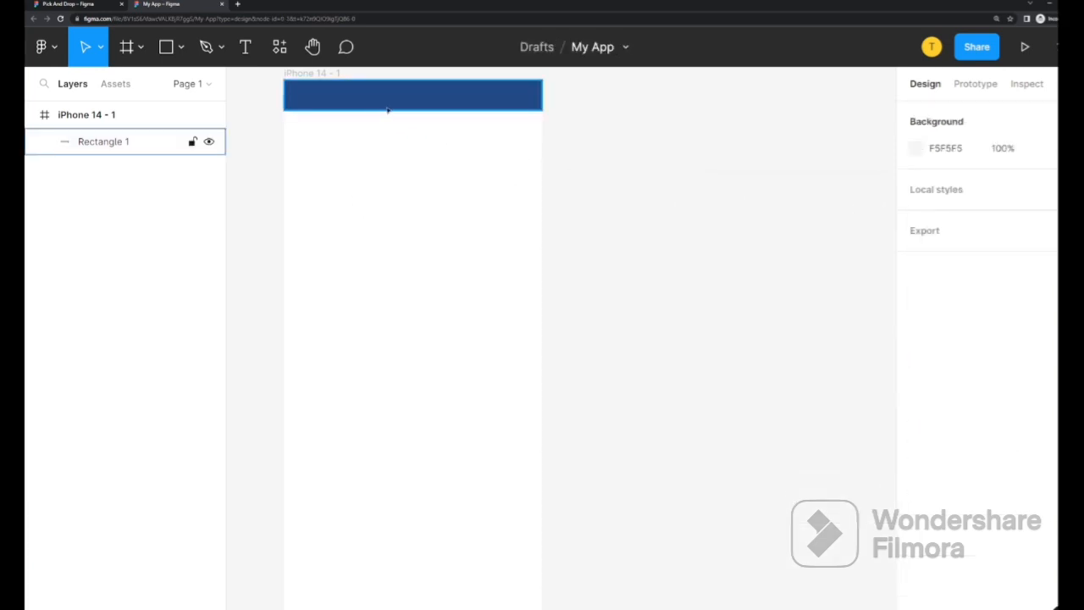
{"action": "left_click", "coordinate": [210, 49]}
{"action": "left_click", "coordinate": [222, 49]}
{"action": "left_click", "coordinate": [230, 88]}
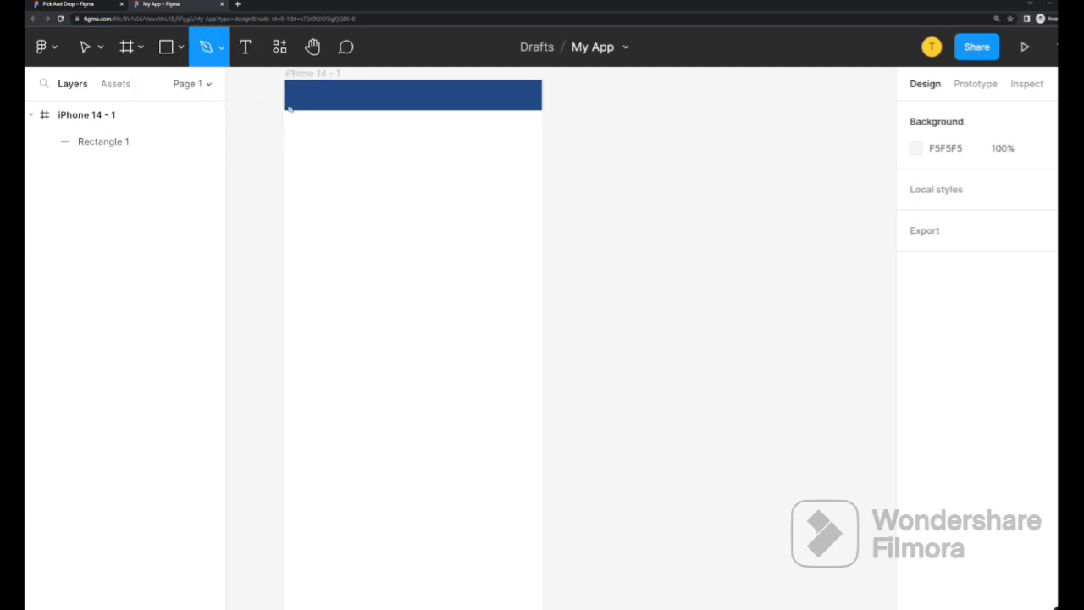
{"action": "left_click_drag", "start_coordinate": [405, 110], "coordinate": [404, 167]}
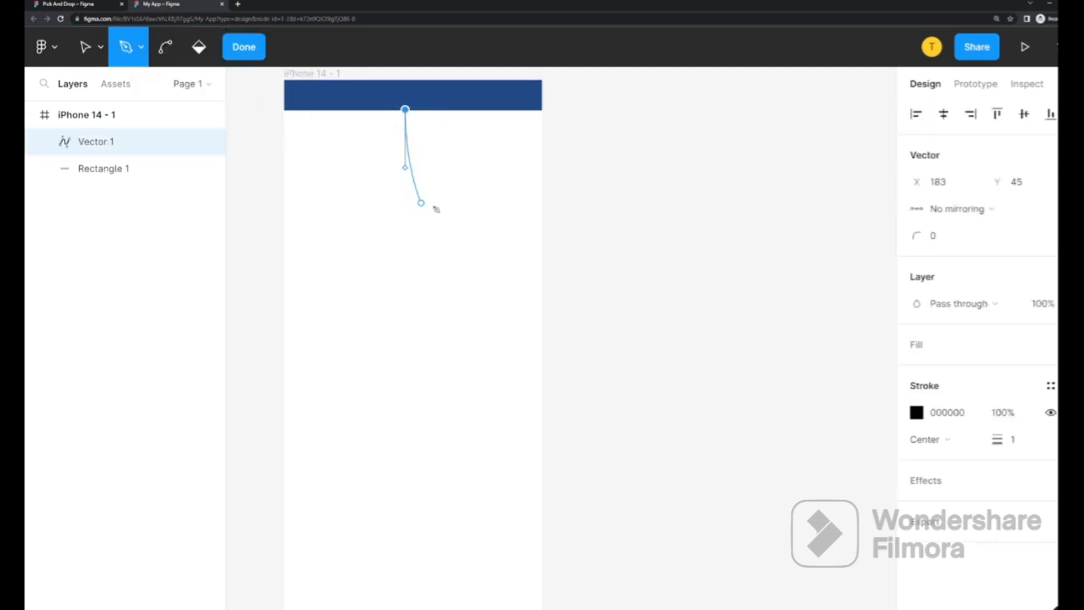
{"action": "left_click_drag", "start_coordinate": [542, 187], "coordinate": [566, 159]}
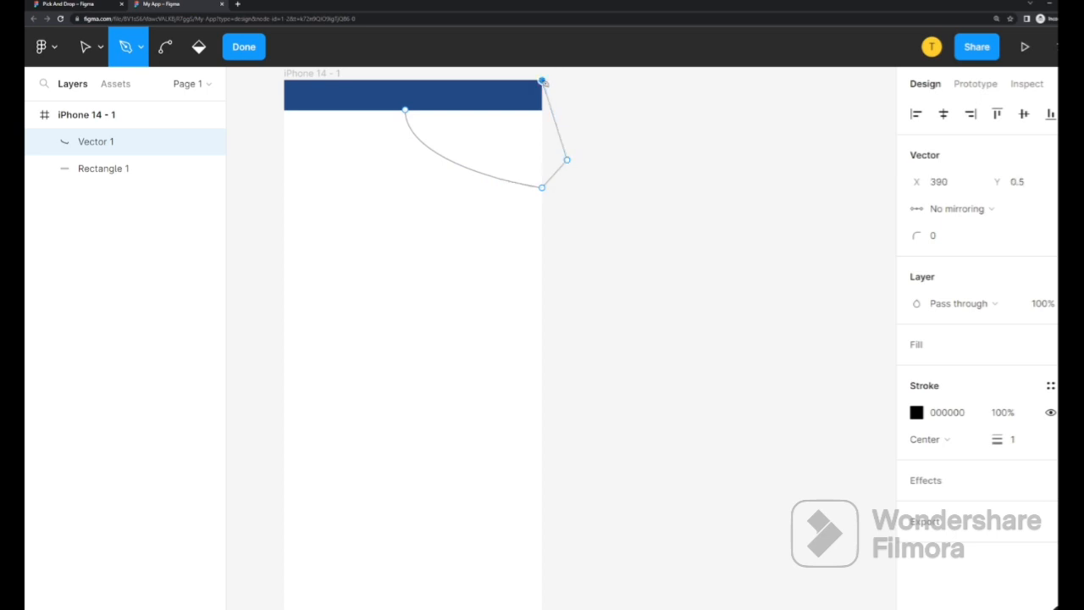
{"action": "left_click", "coordinate": [543, 80]}
{"action": "key", "text": "Escape"}
{"action": "key", "text": "Delete"}
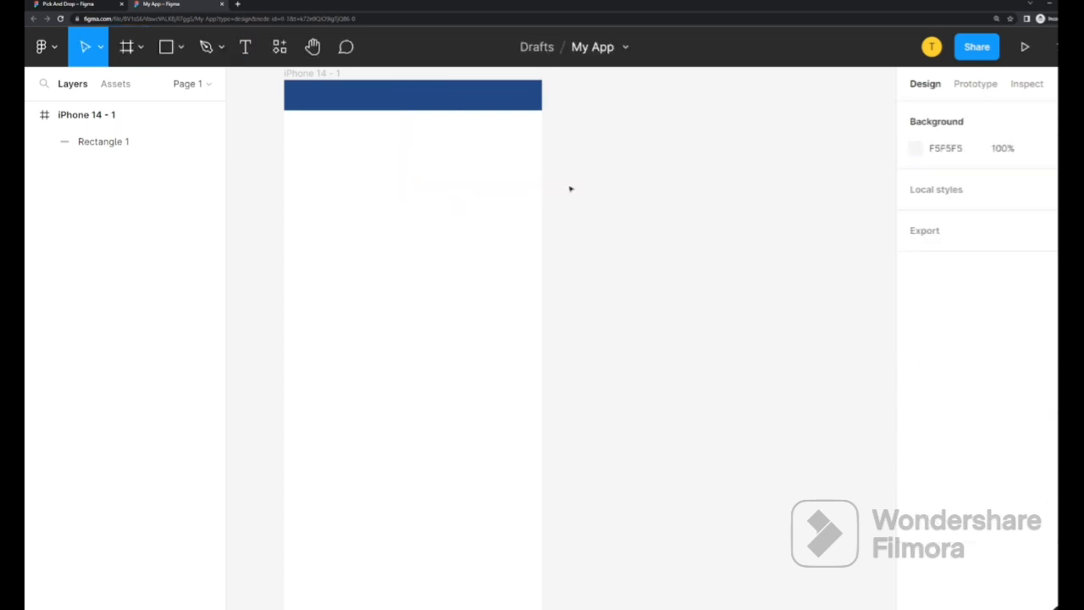
{"action": "left_click", "coordinate": [360, 97]}
Edit the bar's vertices and pull its bottom-right corner down to deepen the header
{"action": "left_click", "coordinate": [219, 48]}
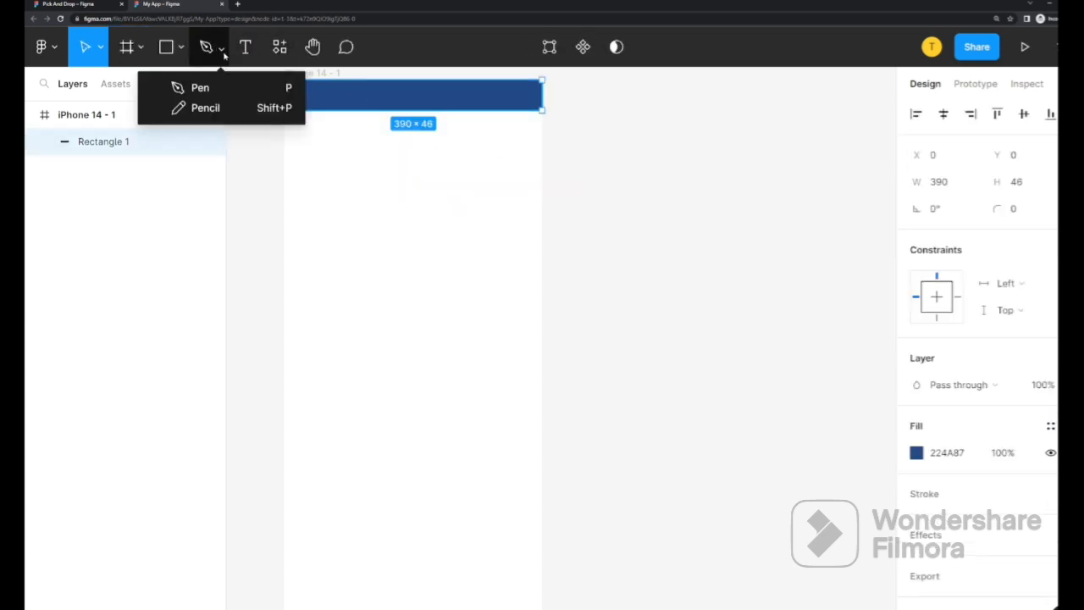
{"action": "right_click", "coordinate": [222, 53]}
{"action": "key", "text": "Escape"}
{"action": "double_click", "coordinate": [457, 99]}
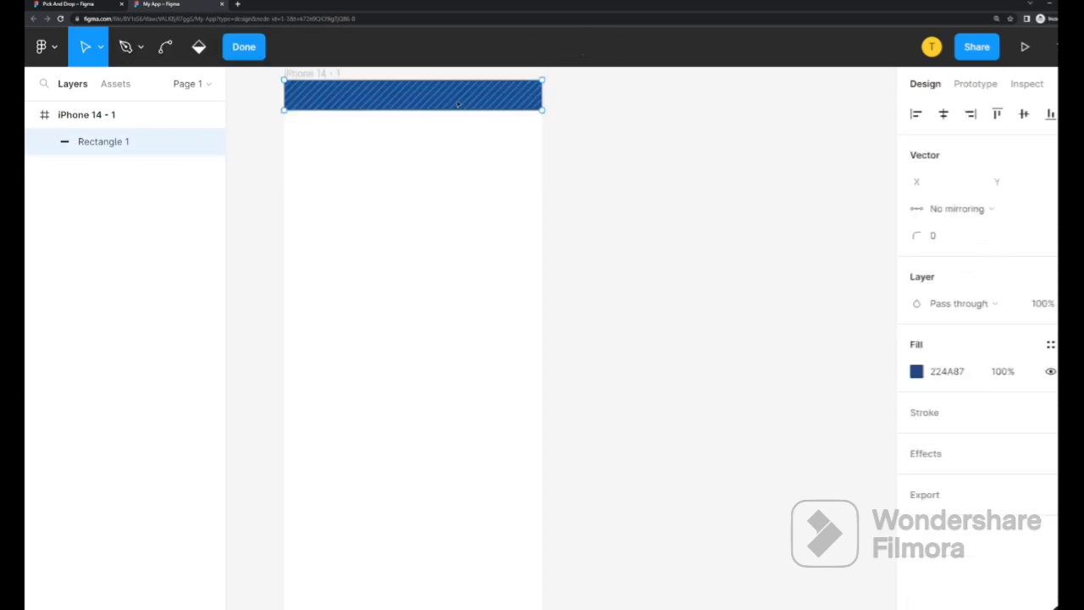
{"action": "left_click_drag", "start_coordinate": [543, 112], "coordinate": [547, 202]}
{"action": "left_click_drag", "start_coordinate": [550, 250], "coordinate": [543, 255]}
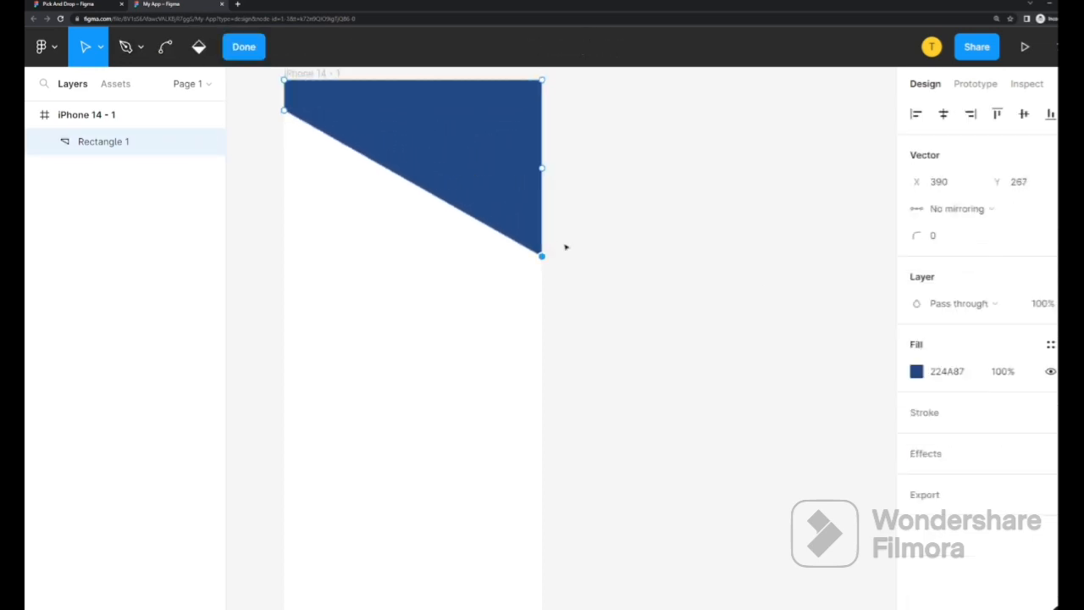
{"action": "key", "text": "Escape"}
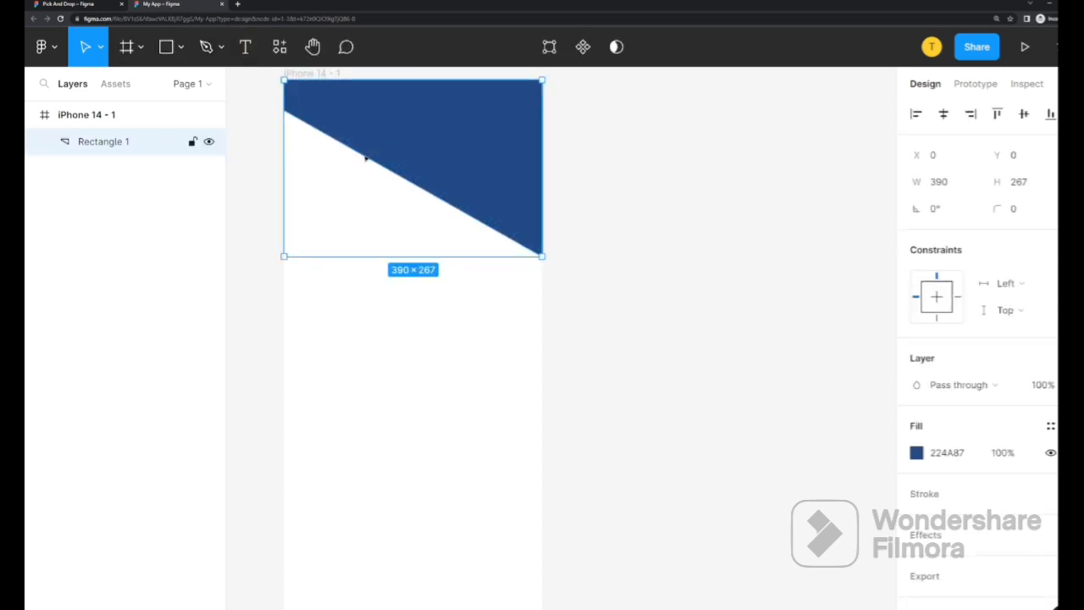
Pull a new vertex out of the header's diagonal lower edge
{"action": "double_click", "coordinate": [383, 147]}
{"action": "left_click", "coordinate": [141, 49]}
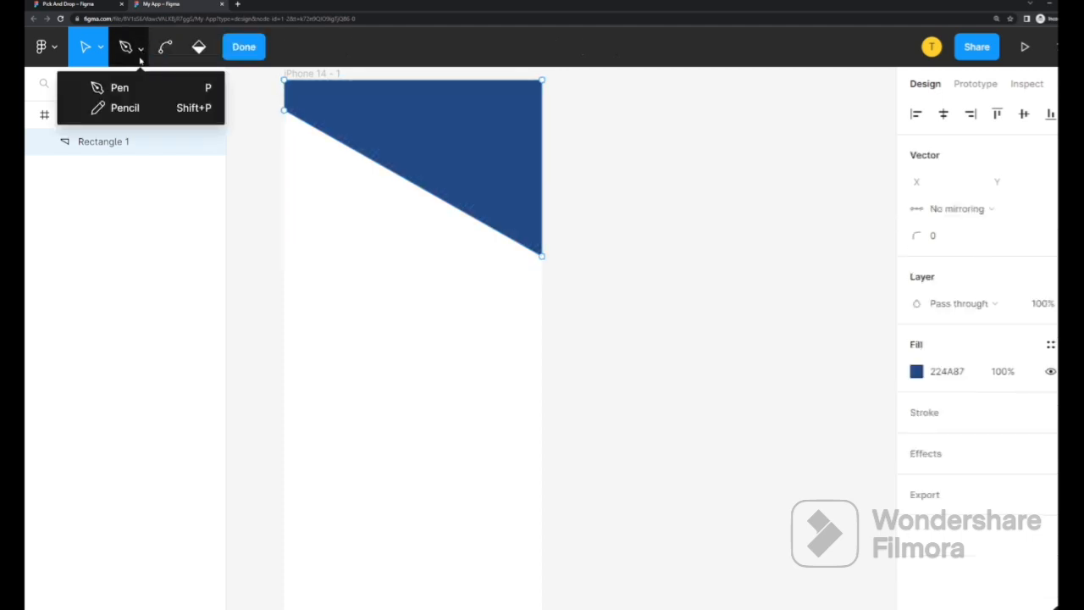
{"action": "left_click", "coordinate": [414, 185]}
{"action": "left_click_drag", "start_coordinate": [416, 181], "coordinate": [375, 236]}
{"action": "key", "text": "Escape"}
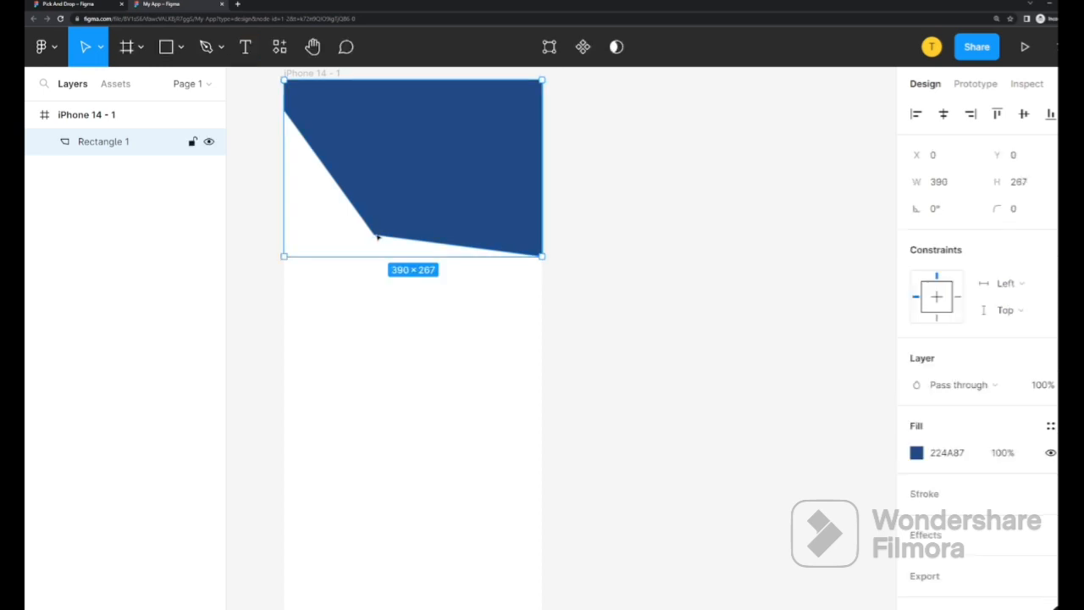
Bend the new vertex into a smooth curve and stretch its handles to sweep the lower edge
{"action": "double_click", "coordinate": [376, 236]}
{"action": "key", "text": "ctrl"}
{"action": "left_click_drag", "start_coordinate": [375, 235], "coordinate": [506, 237]}
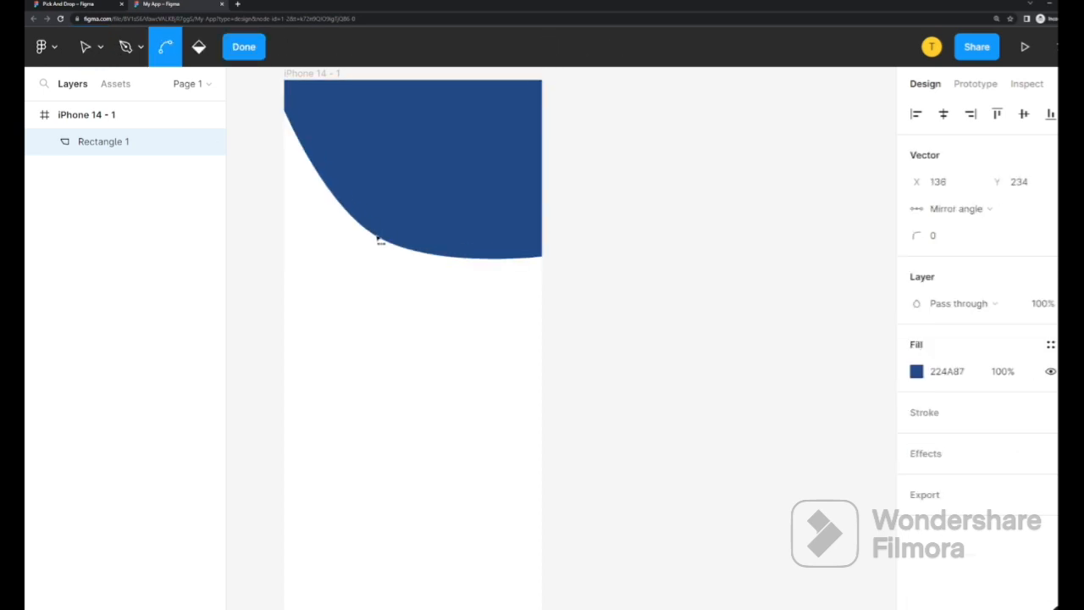
{"action": "key", "text": "ctrl"}
{"action": "left_click_drag", "start_coordinate": [431, 274], "coordinate": [473, 296]}
{"action": "left_click_drag", "start_coordinate": [323, 204], "coordinate": [283, 184]}
{"action": "left_click", "coordinate": [631, 210]}
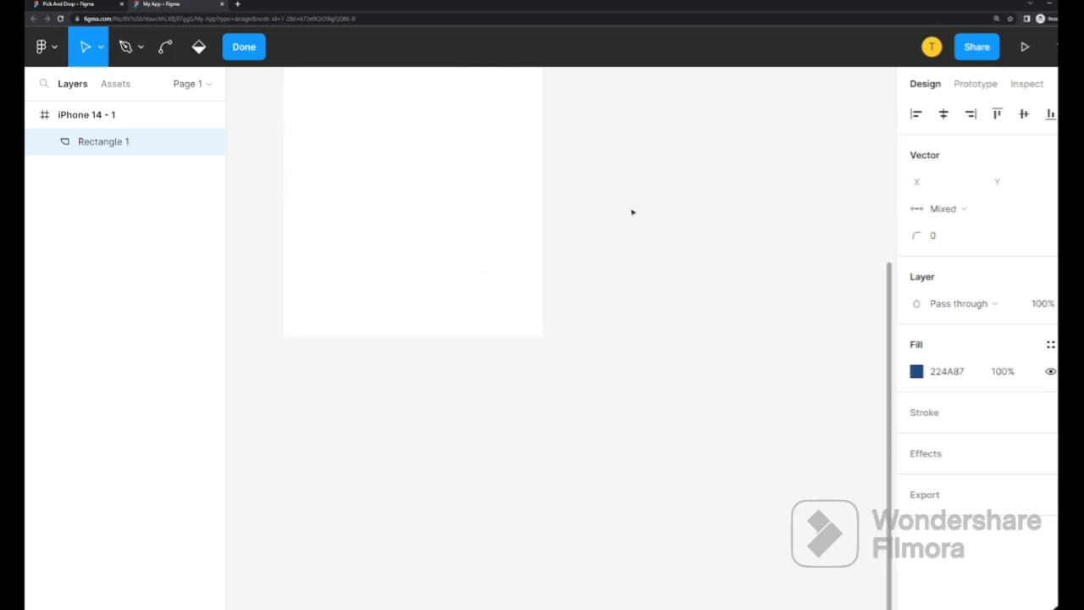
{"action": "left_click", "coordinate": [630, 195]}
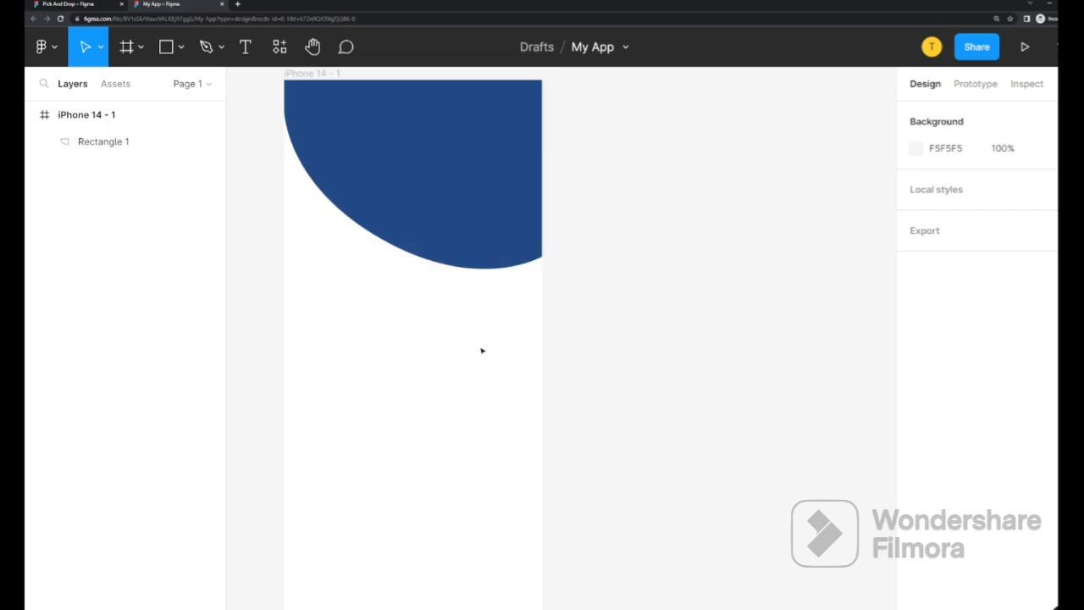
{"action": "left_click", "coordinate": [44, 46]}
{"action": "mouse_move", "coordinate": [118, 320]}
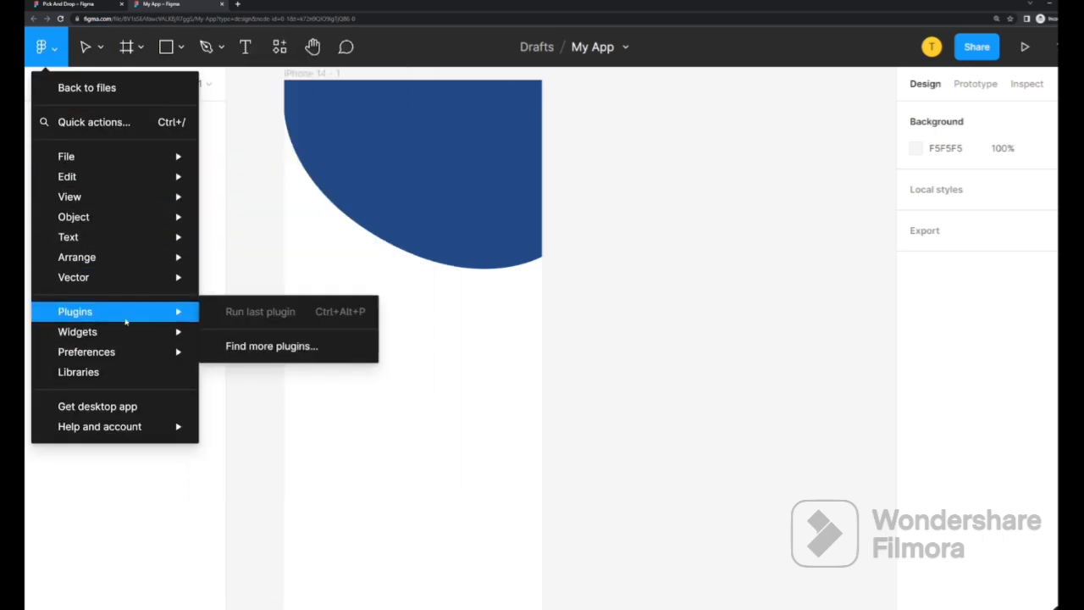
Search community plugins for icons and run the Iconsax 6000+ icons plugin
{"action": "left_click", "coordinate": [280, 344]}
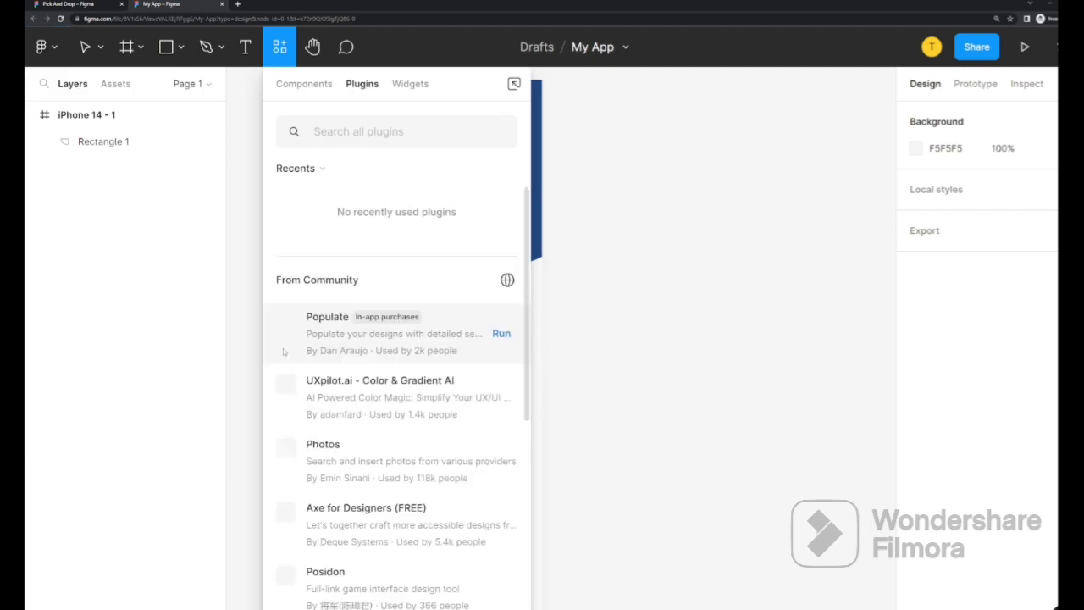
{"action": "left_click", "coordinate": [364, 131]}
{"action": "type", "text": "icon"}
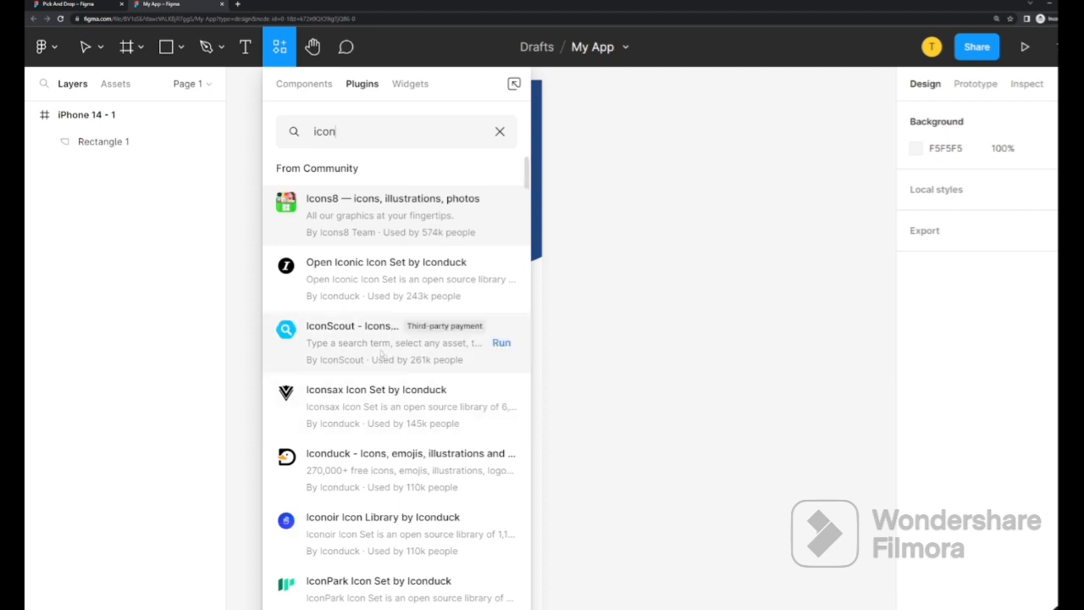
{"action": "scroll", "coordinate": [392, 329], "scroll_direction": "down", "scroll_amount": 2}
{"action": "scroll", "coordinate": [392, 331], "scroll_direction": "down", "scroll_amount": 4}
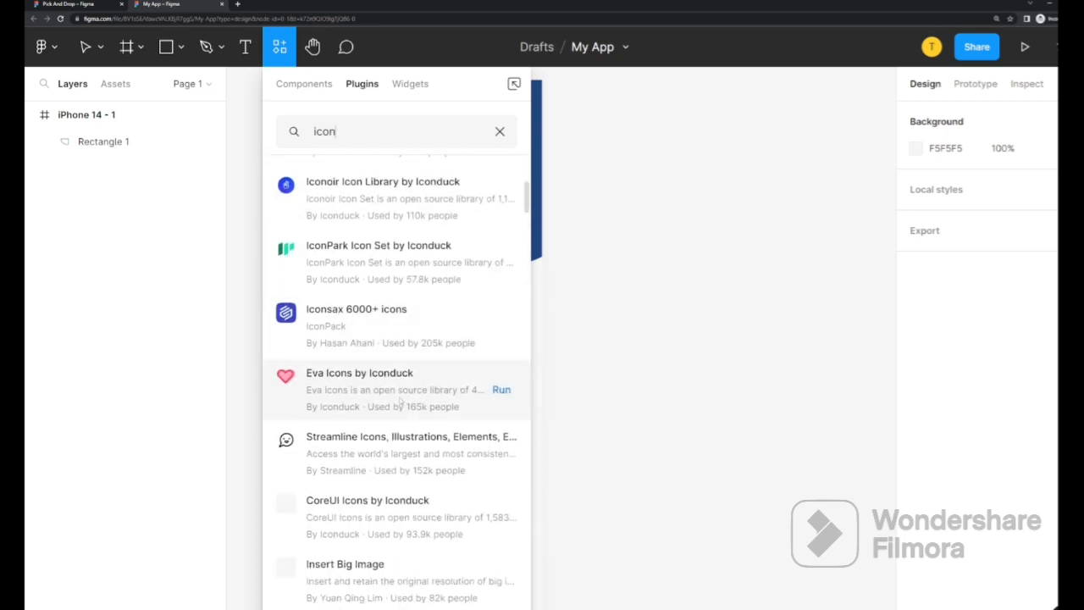
{"action": "scroll", "coordinate": [395, 402], "scroll_direction": "up", "scroll_amount": 2}
{"action": "left_click", "coordinate": [385, 280]}
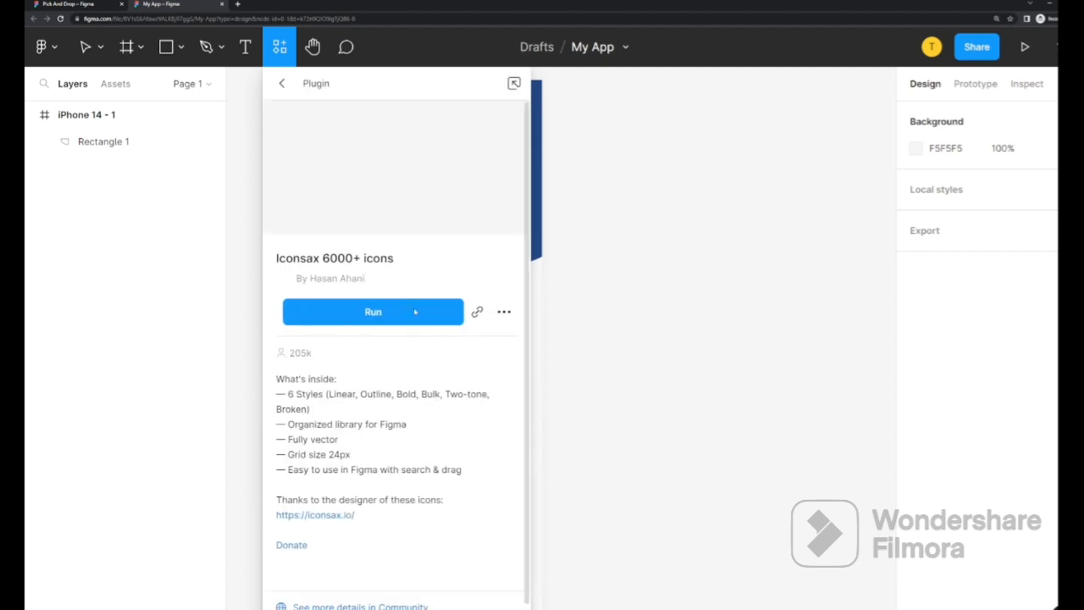
{"action": "left_click", "coordinate": [408, 320]}
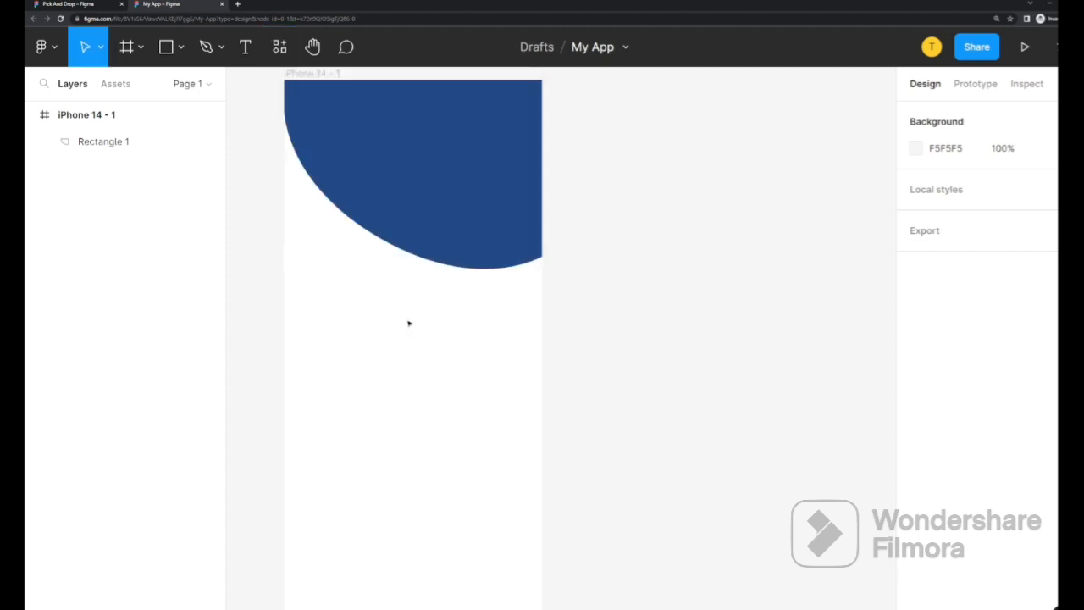
Launch Iconsax 6000+ icons from the Plugins menu and move its window aside
{"action": "left_click", "coordinate": [40, 47]}
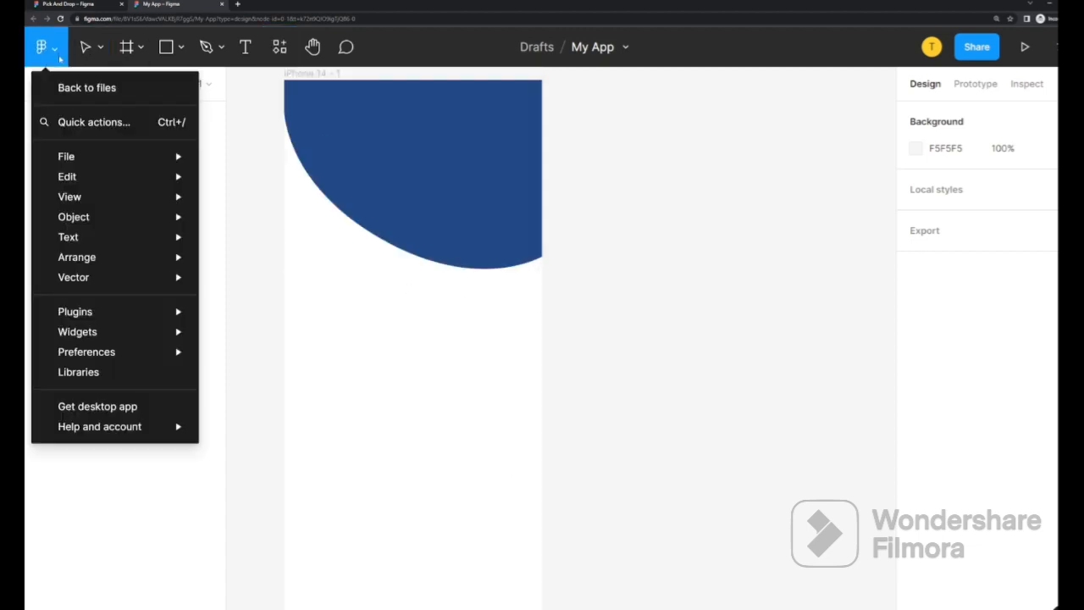
{"action": "mouse_move", "coordinate": [176, 313]}
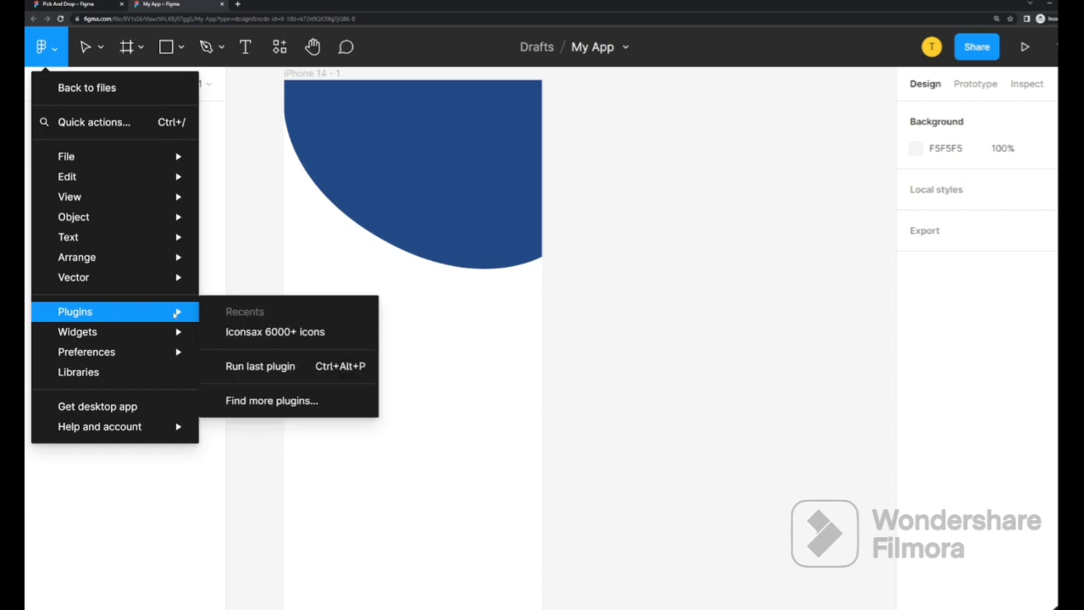
{"action": "left_click", "coordinate": [300, 332]}
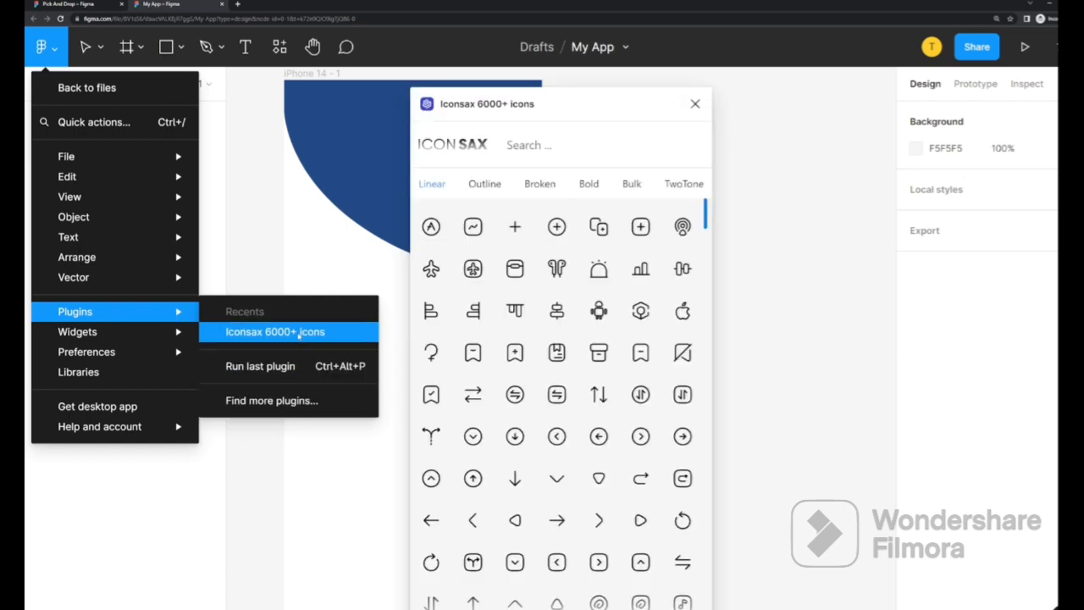
{"action": "mouse_move", "coordinate": [152, 312]}
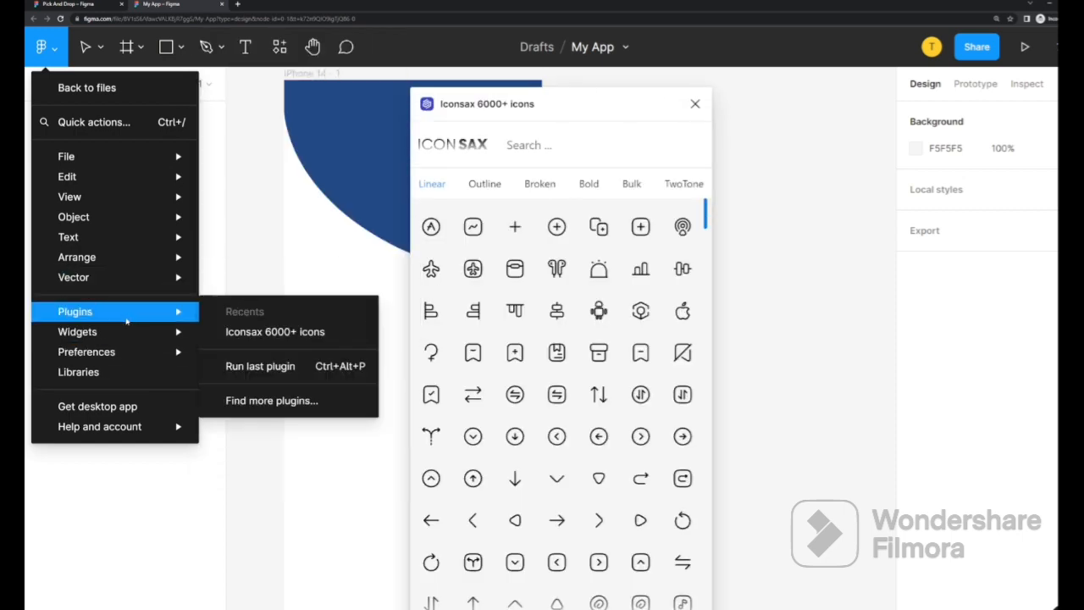
{"action": "left_click", "coordinate": [276, 337]}
{"action": "left_click_drag", "start_coordinate": [606, 105], "coordinate": [748, 84]}
{"action": "scroll", "coordinate": [767, 335], "scroll_direction": "down", "scroll_amount": 3}
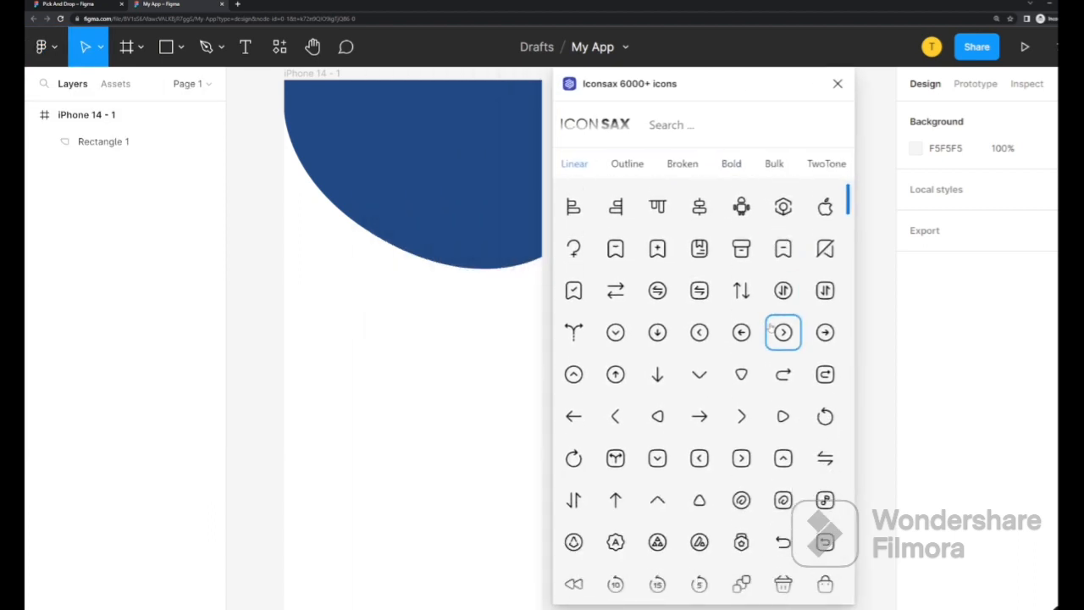
Browse the Broken, Bold and Bulk icon styles in the plugin
{"action": "left_click", "coordinate": [682, 164]}
{"action": "scroll", "coordinate": [699, 188], "scroll_direction": "down", "scroll_amount": 3}
{"action": "left_click", "coordinate": [730, 163]}
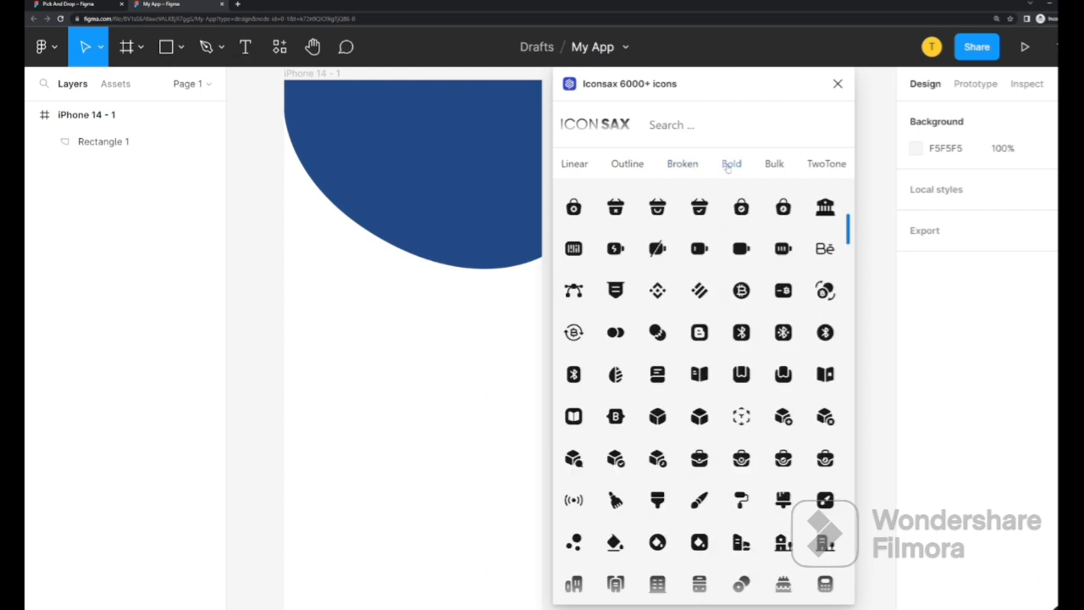
{"action": "scroll", "coordinate": [730, 326], "scroll_direction": "down", "scroll_amount": 5}
{"action": "scroll", "coordinate": [733, 326], "scroll_direction": "down", "scroll_amount": 5}
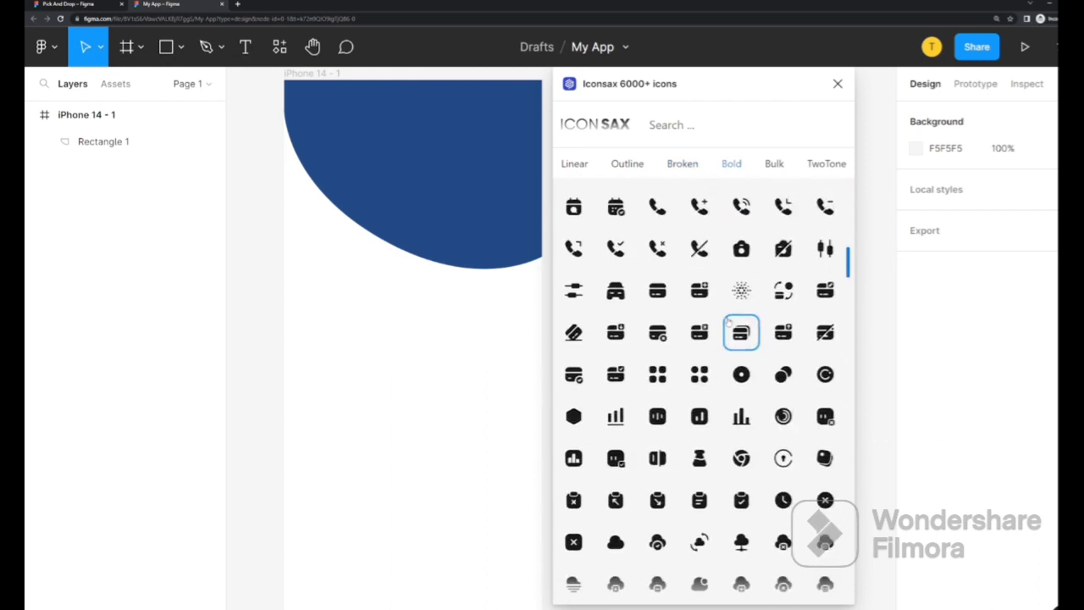
{"action": "left_click", "coordinate": [774, 163]}
Compare TwoTone against Bulk and Linear, settling on the TwoTone icon set
{"action": "left_click", "coordinate": [819, 166]}
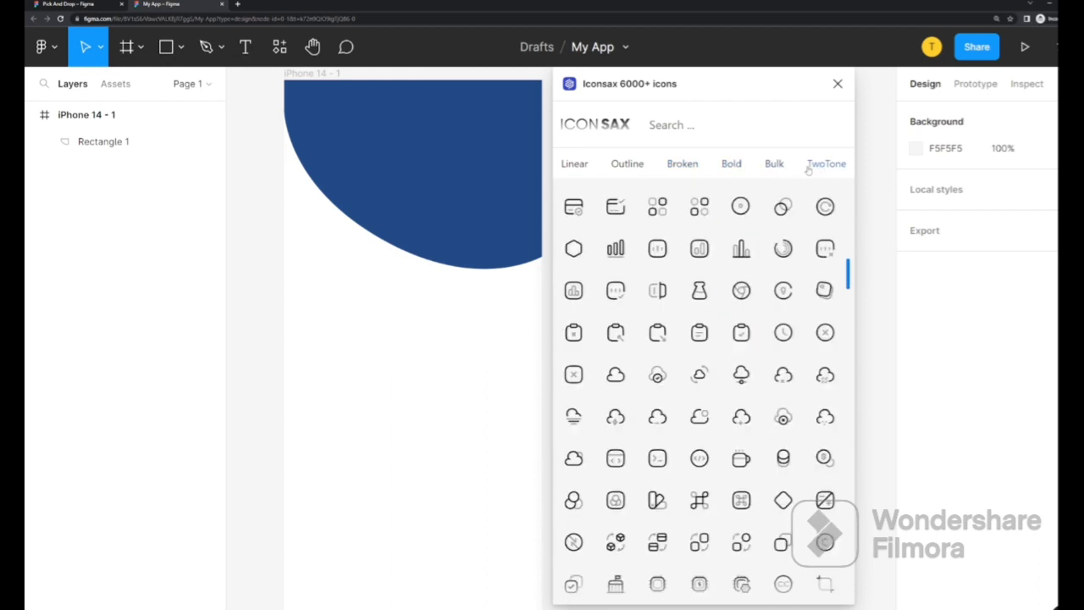
{"action": "left_click", "coordinate": [777, 167]}
{"action": "left_click", "coordinate": [825, 166]}
{"action": "left_click", "coordinate": [561, 165]}
{"action": "left_click", "coordinate": [830, 168]}
{"action": "left_click", "coordinate": [773, 167]}
{"action": "left_click", "coordinate": [821, 166]}
{"action": "scroll", "coordinate": [699, 398], "scroll_direction": "down", "scroll_amount": 2}
{"action": "scroll", "coordinate": [711, 405], "scroll_direction": "down", "scroll_amount": 5}
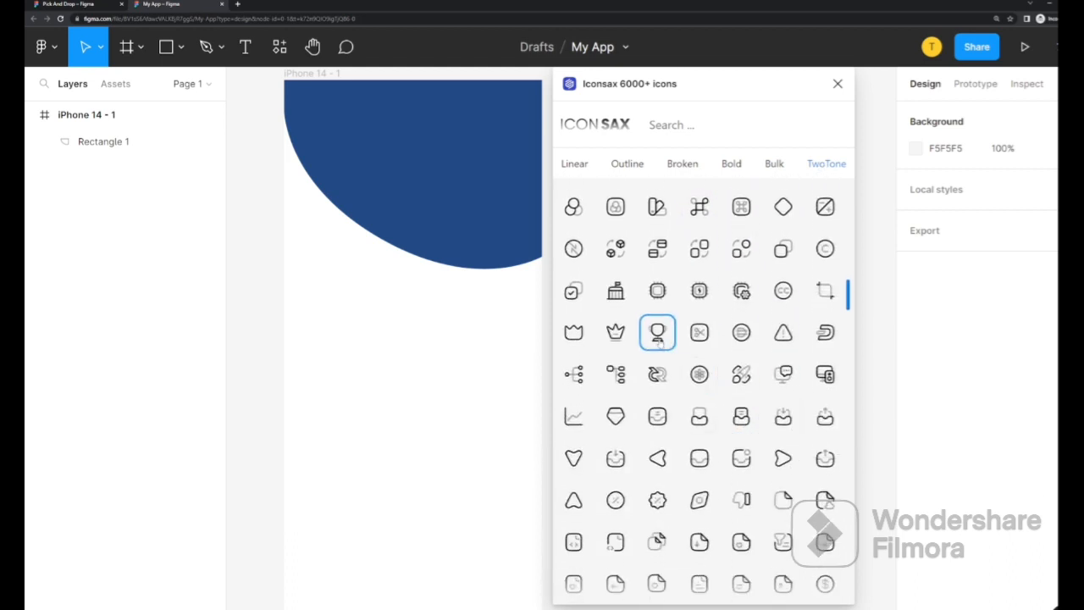
Place the TwoTone cup icon near the frame's top, stroke its body and base red, and close the plugin
{"action": "left_click_drag", "start_coordinate": [657, 331], "coordinate": [507, 282]}
{"action": "left_click_drag", "start_coordinate": [465, 203], "coordinate": [447, 122]}
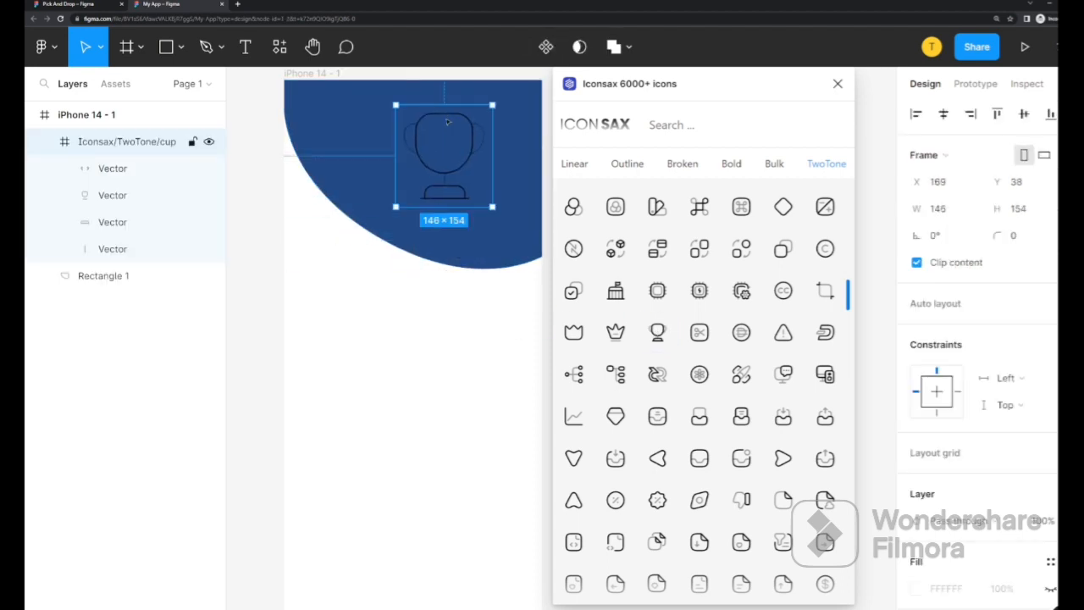
{"action": "left_click", "coordinate": [126, 222]}
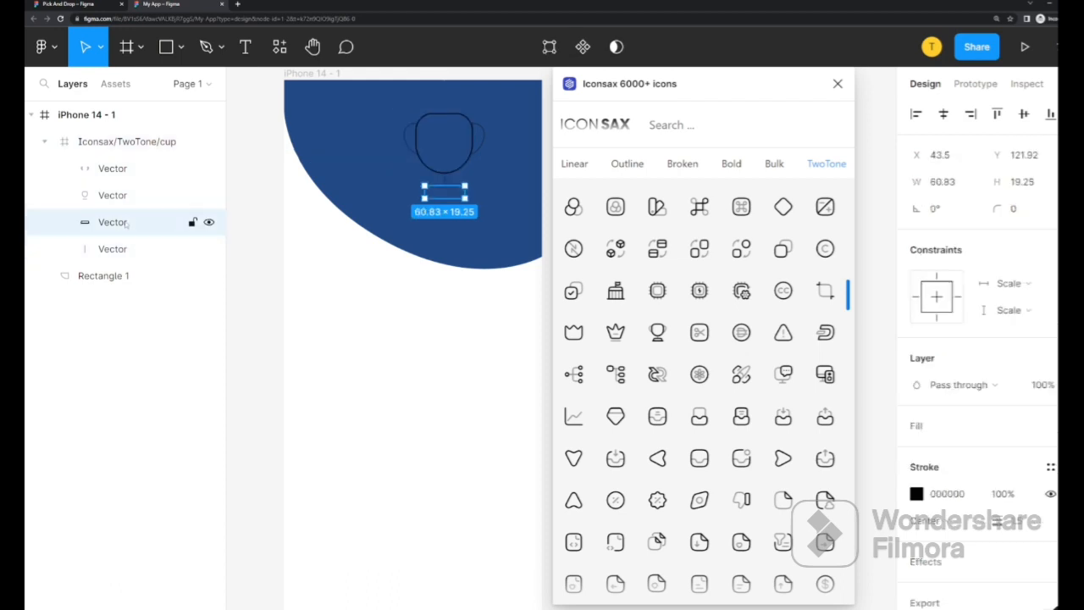
{"action": "left_click", "coordinate": [132, 192], "text": "shift"}
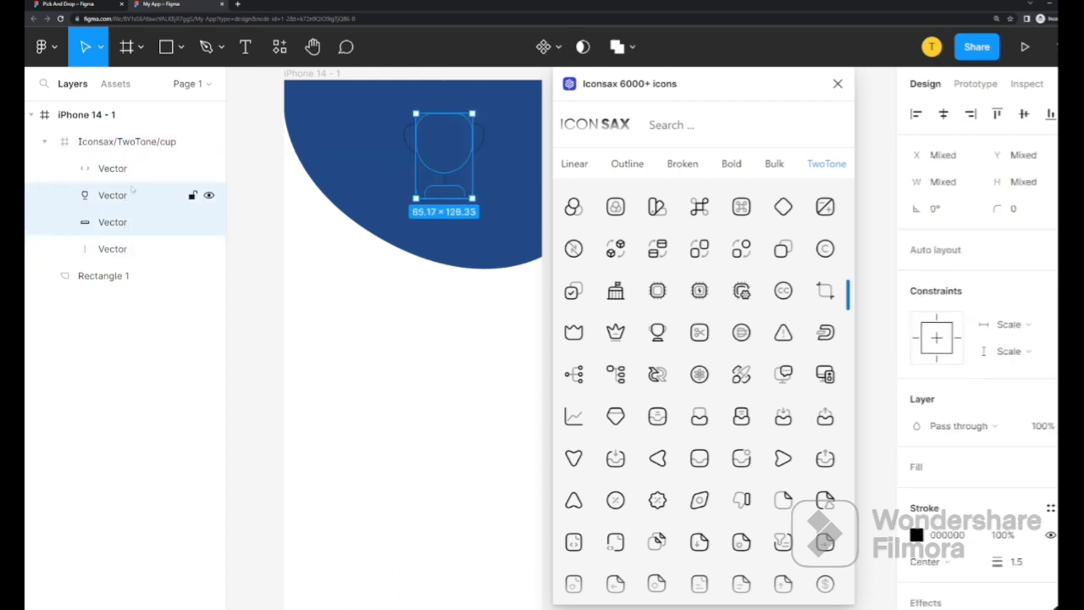
{"action": "left_click", "coordinate": [917, 534]}
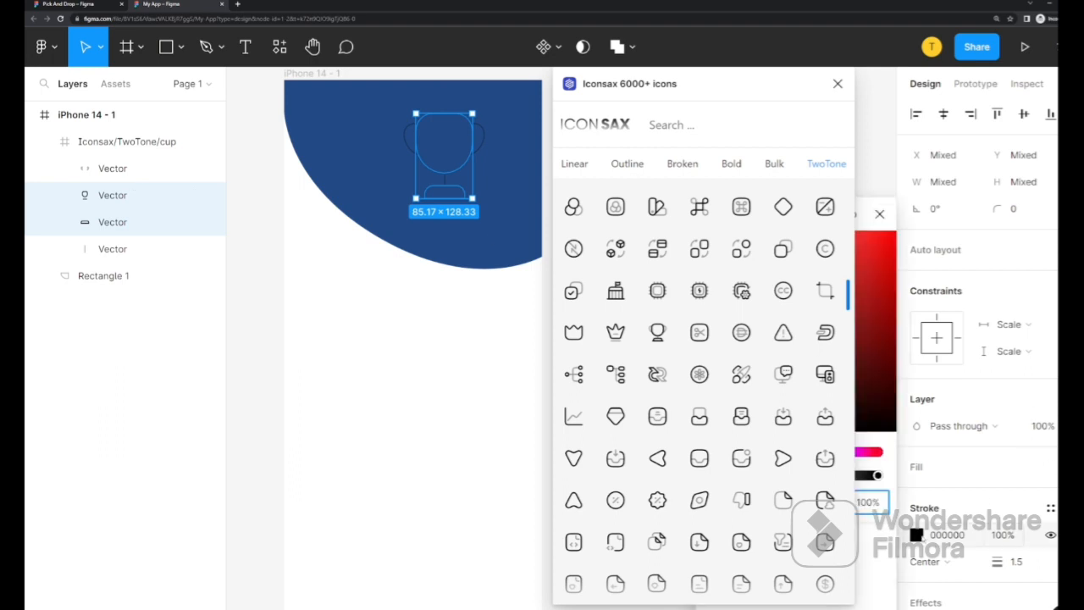
{"action": "left_click", "coordinate": [882, 243]}
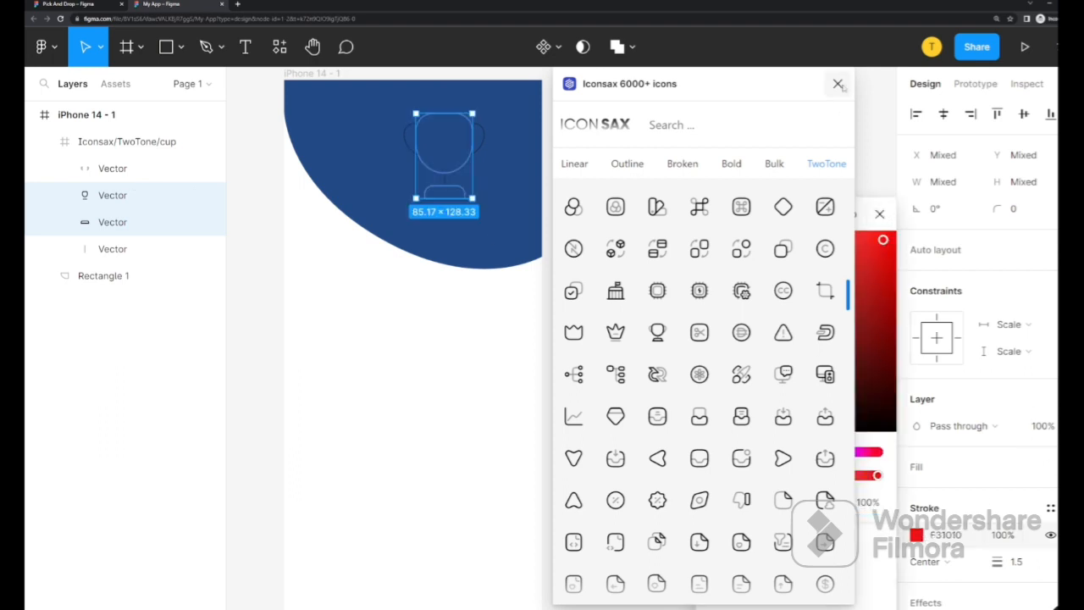
{"action": "left_click", "coordinate": [838, 83]}
{"action": "left_click", "coordinate": [881, 214]}
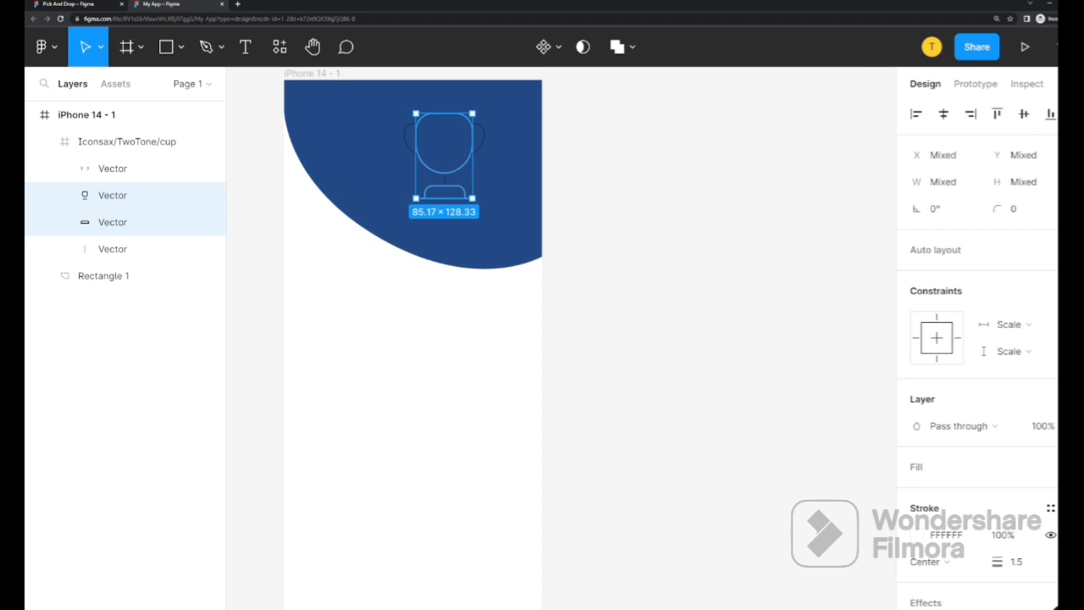
Recolour the cup's handles and stem stroke to teal
{"action": "left_click", "coordinate": [127, 169]}
{"action": "left_click", "coordinate": [119, 254], "text": "shift"}
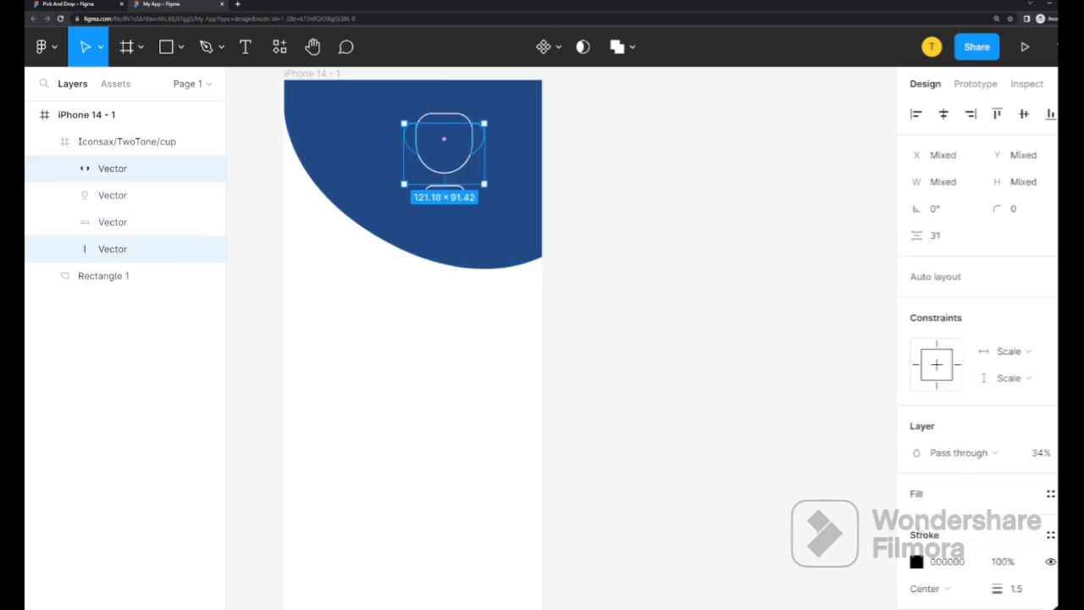
{"action": "left_click", "coordinate": [916, 561]}
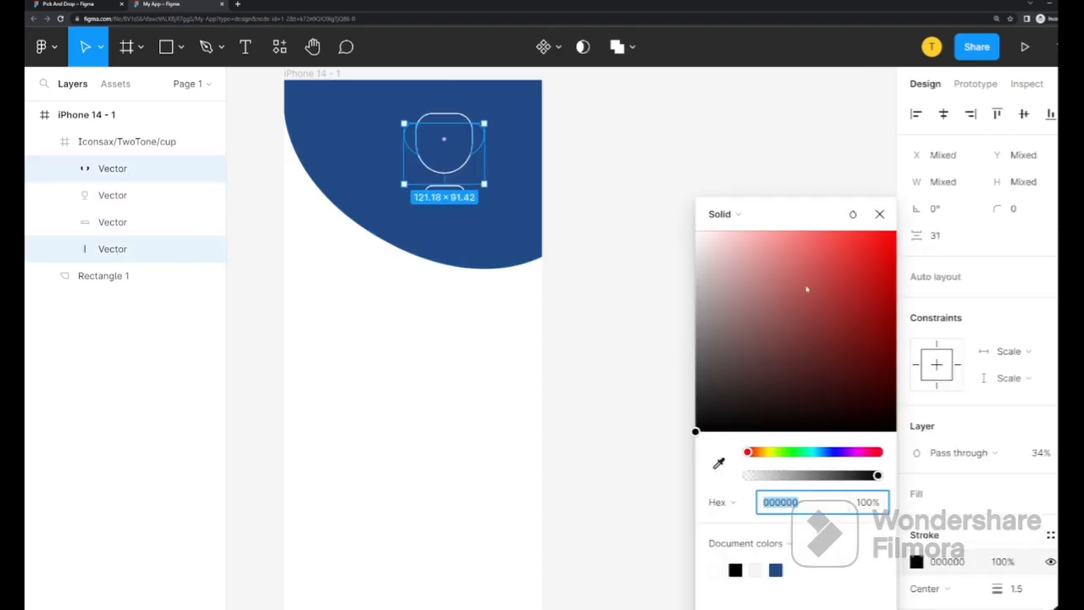
{"action": "mouse_move", "coordinate": [805, 289]}
{"action": "left_mouse_down"}
{"action": "mouse_move", "coordinate": [810, 234]}
{"action": "mouse_move", "coordinate": [903, 231]}
{"action": "left_mouse_up"}
{"action": "left_click_drag", "start_coordinate": [843, 451], "coordinate": [811, 451]}
{"action": "left_click", "coordinate": [878, 213]}
Move the cup icon to the header's top-right and shrink it to 73×77
{"action": "left_click", "coordinate": [720, 182]}
{"action": "left_click", "coordinate": [457, 161]}
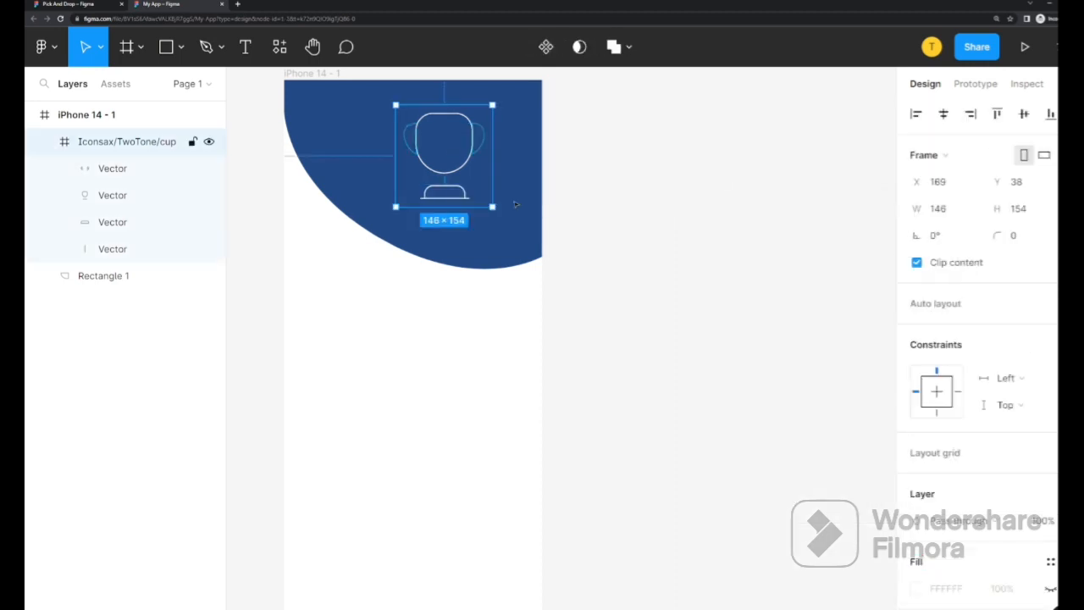
{"action": "left_click_drag", "start_coordinate": [453, 156], "coordinate": [446, 148]}
{"action": "left_click_drag", "start_coordinate": [482, 197], "coordinate": [508, 116]}
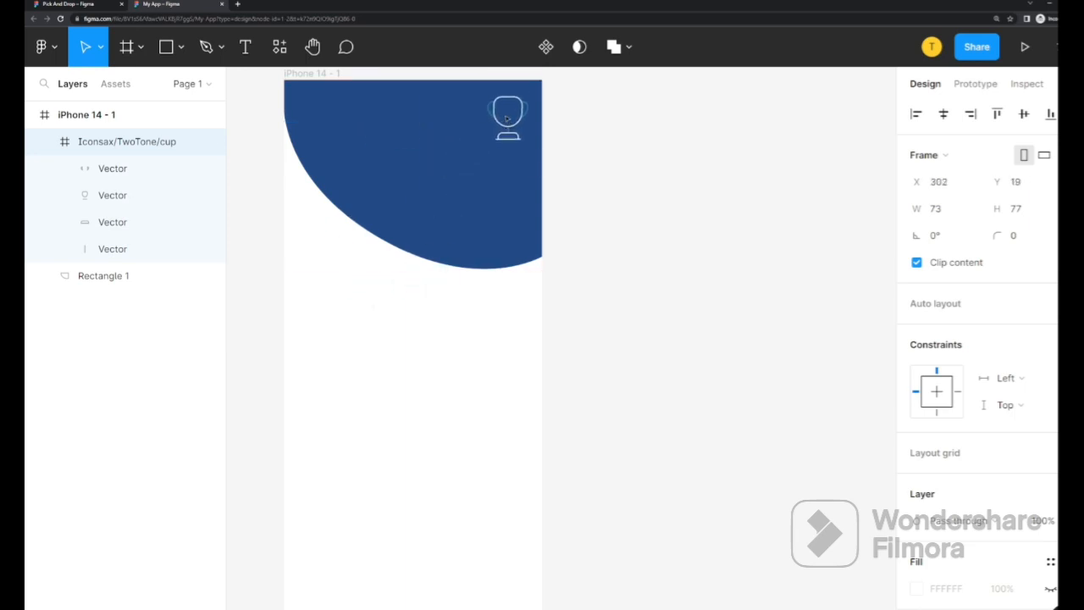
{"action": "left_click", "coordinate": [567, 340]}
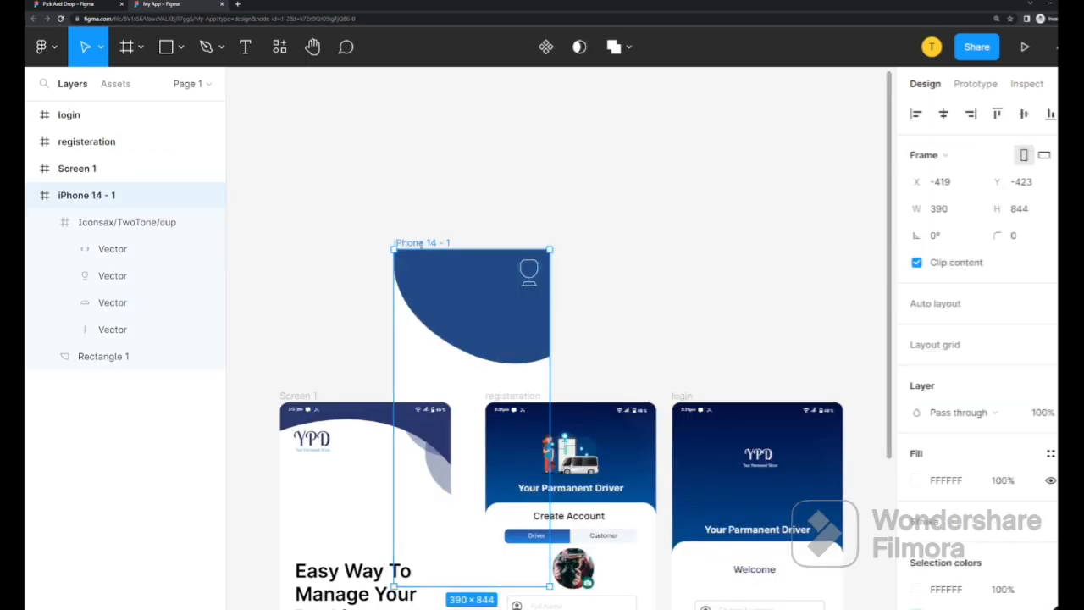
Delete the iPhone 14 - 1 frame and glance at the prototype settings
{"action": "key", "text": "Delete"}
{"action": "scroll", "coordinate": [558, 338], "scroll_direction": "down", "scroll_amount": 5}
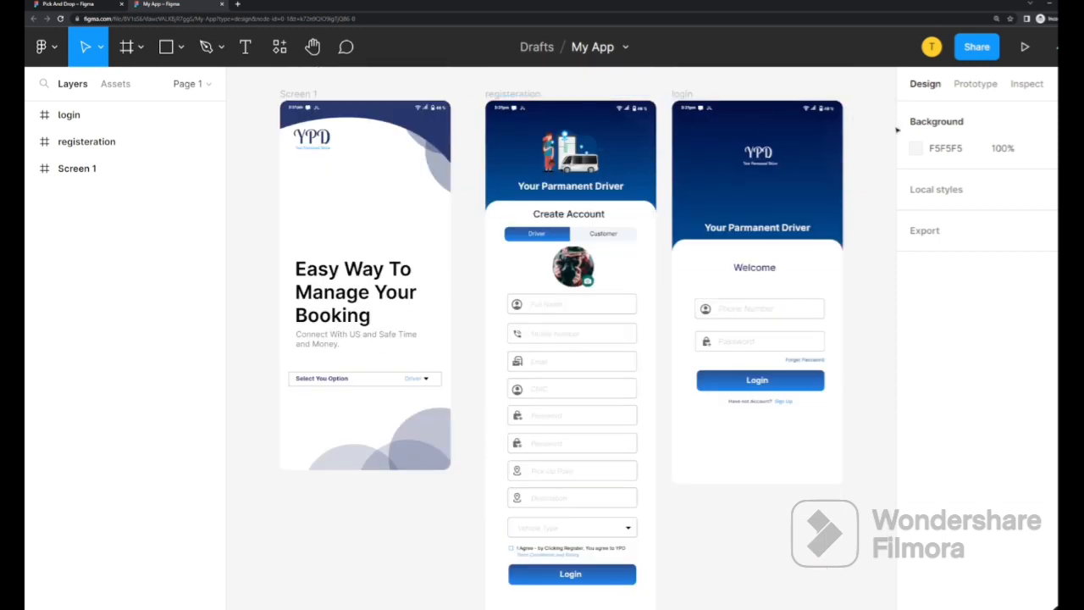
{"action": "left_click", "coordinate": [975, 84]}
{"action": "left_click", "coordinate": [935, 84]}
Inspect the Full Name field rectangle's measurements and generated CSS
{"action": "left_click", "coordinate": [609, 301]}
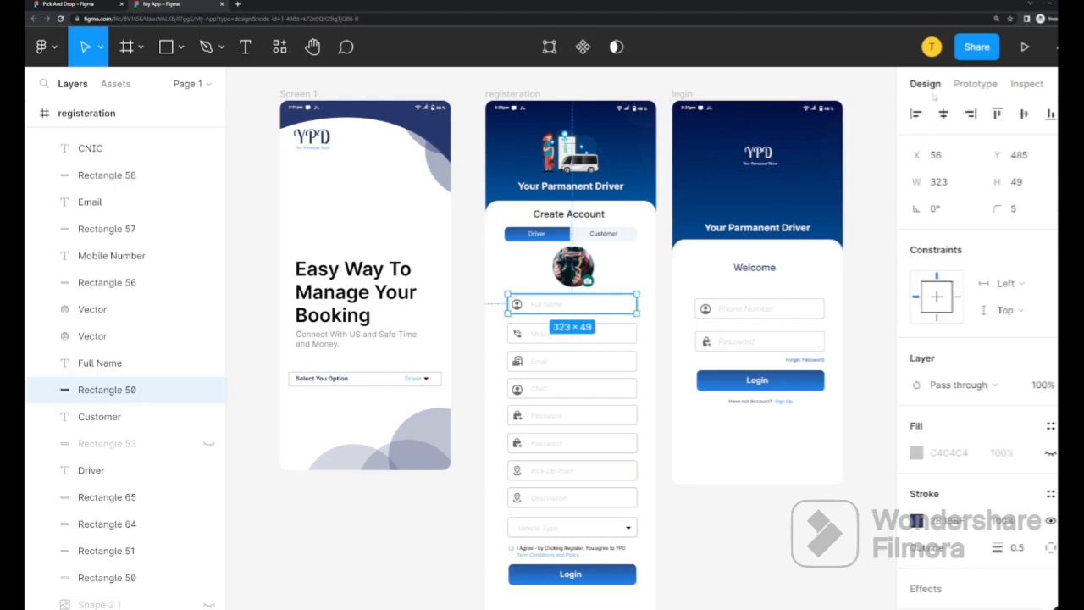
{"action": "left_click", "coordinate": [1026, 84]}
{"action": "scroll", "coordinate": [993, 371], "scroll_direction": "down", "scroll_amount": 2}
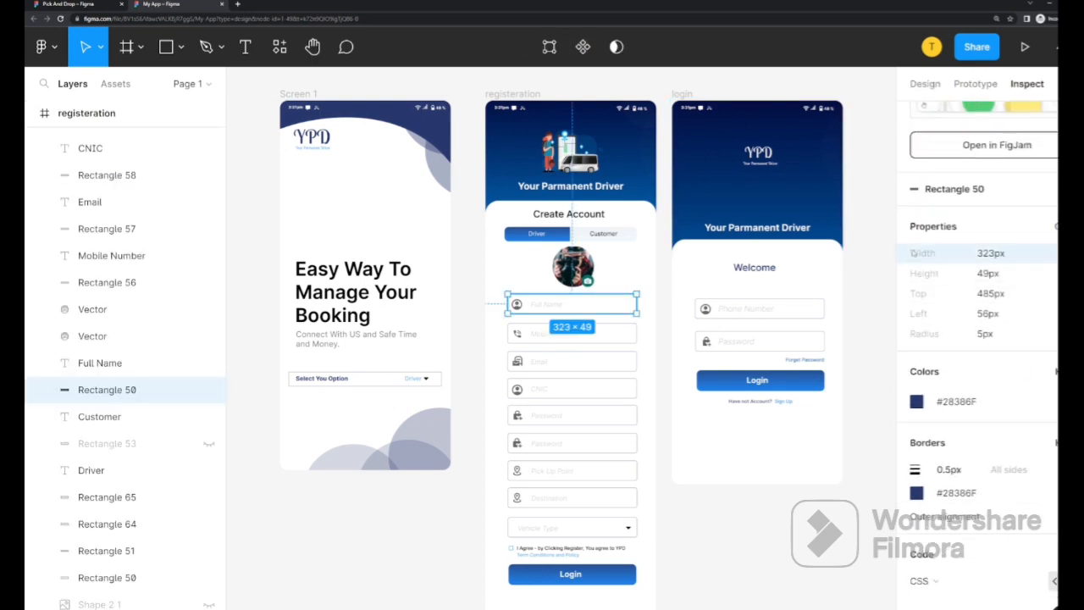
{"action": "scroll", "coordinate": [978, 289], "scroll_direction": "down", "scroll_amount": 2}
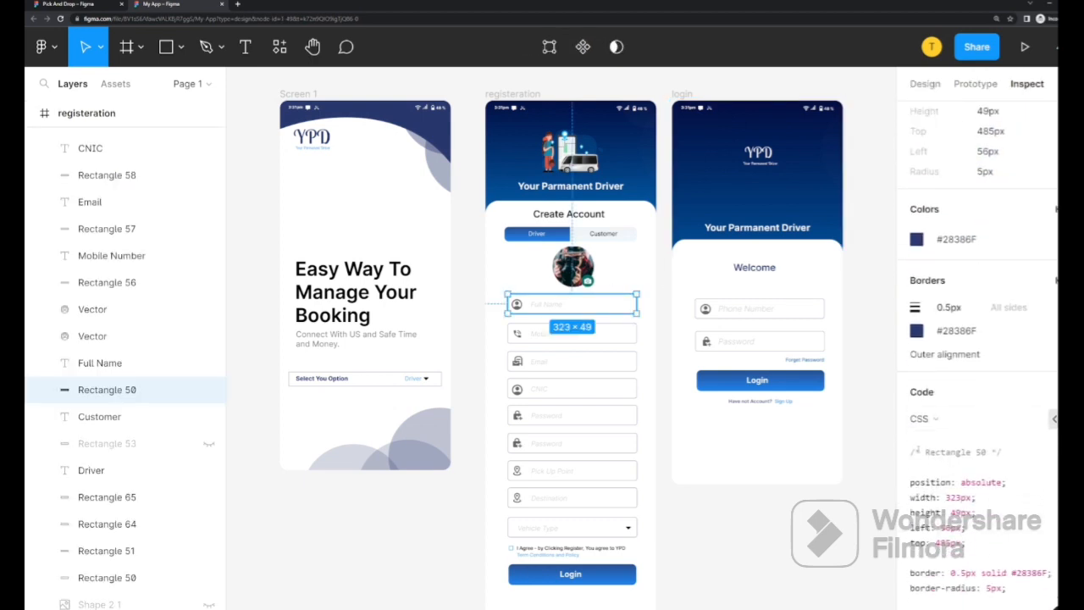
{"action": "left_click_drag", "start_coordinate": [910, 450], "coordinate": [1022, 592]}
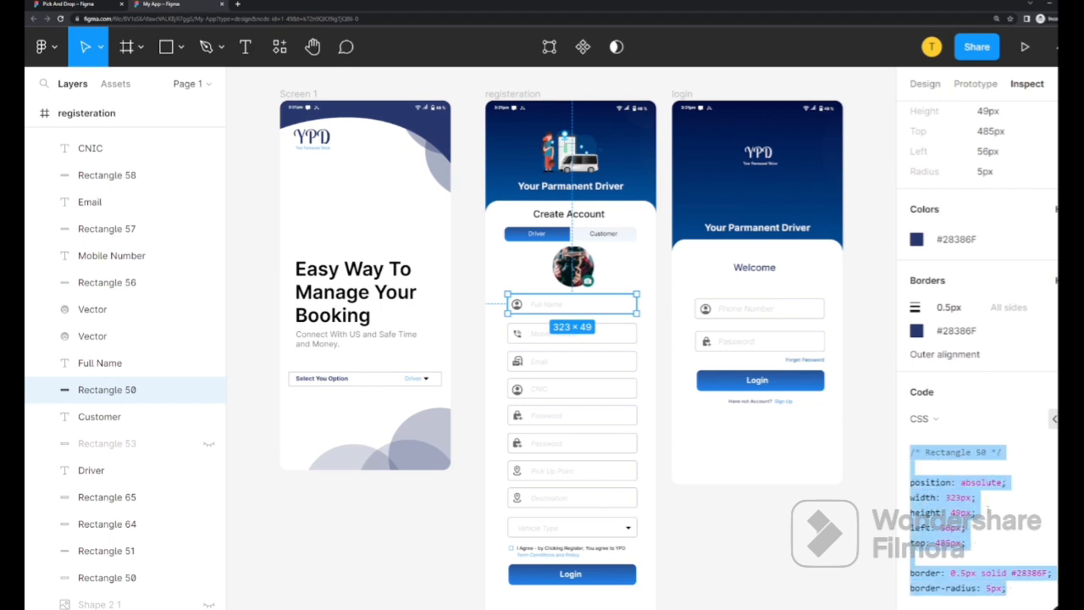
{"action": "left_click", "coordinate": [987, 508]}
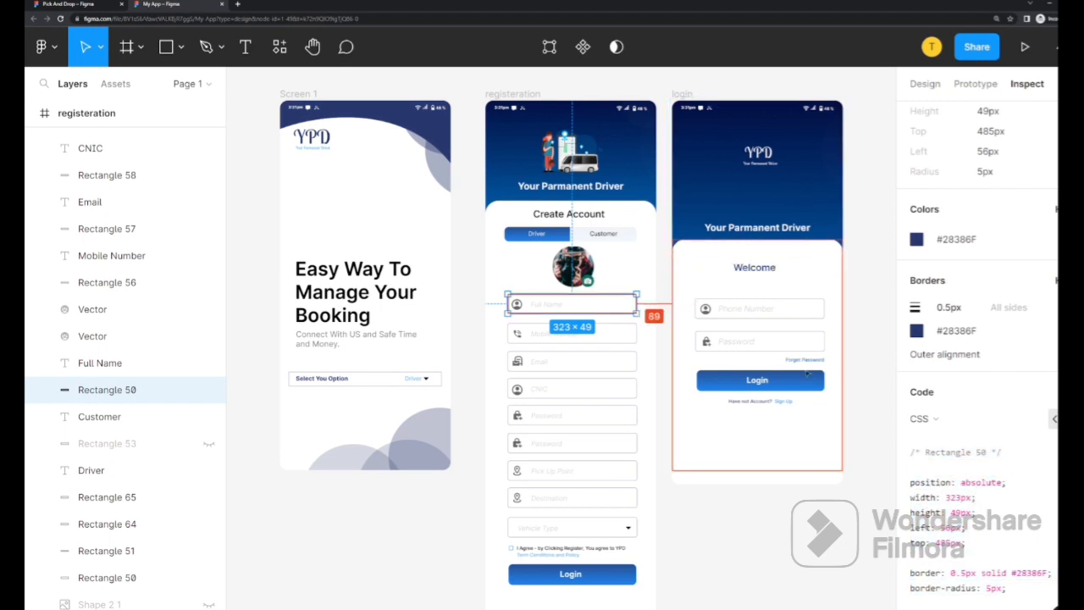
Select all login screen contents and review their generated code
{"action": "left_click_drag", "start_coordinate": [828, 438], "coordinate": [681, 237]}
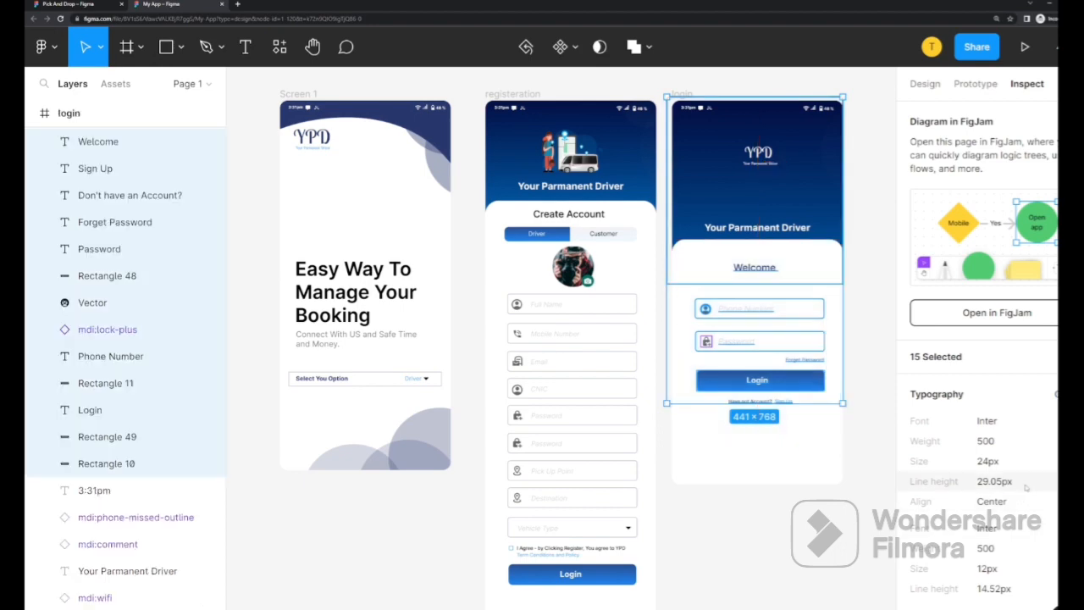
{"action": "scroll", "coordinate": [1024, 487], "scroll_direction": "down", "scroll_amount": 15}
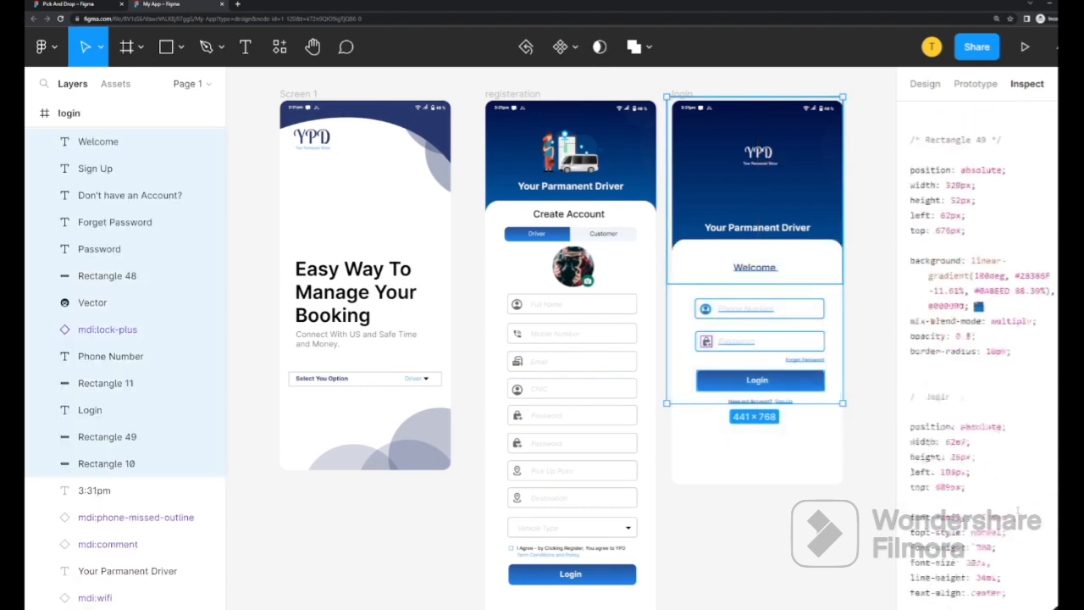
{"action": "scroll", "coordinate": [1016, 509], "scroll_direction": "down", "scroll_amount": 15}
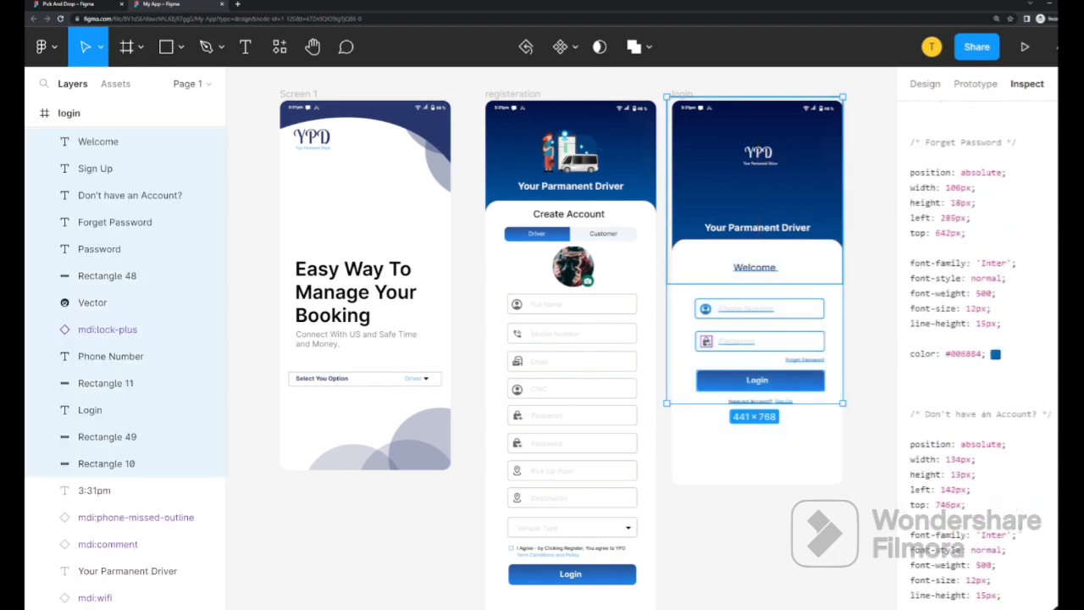
{"action": "scroll", "coordinate": [1020, 525], "scroll_direction": "down", "scroll_amount": 7}
{"action": "left_click_drag", "start_coordinate": [1012, 578], "coordinate": [921, 169]}
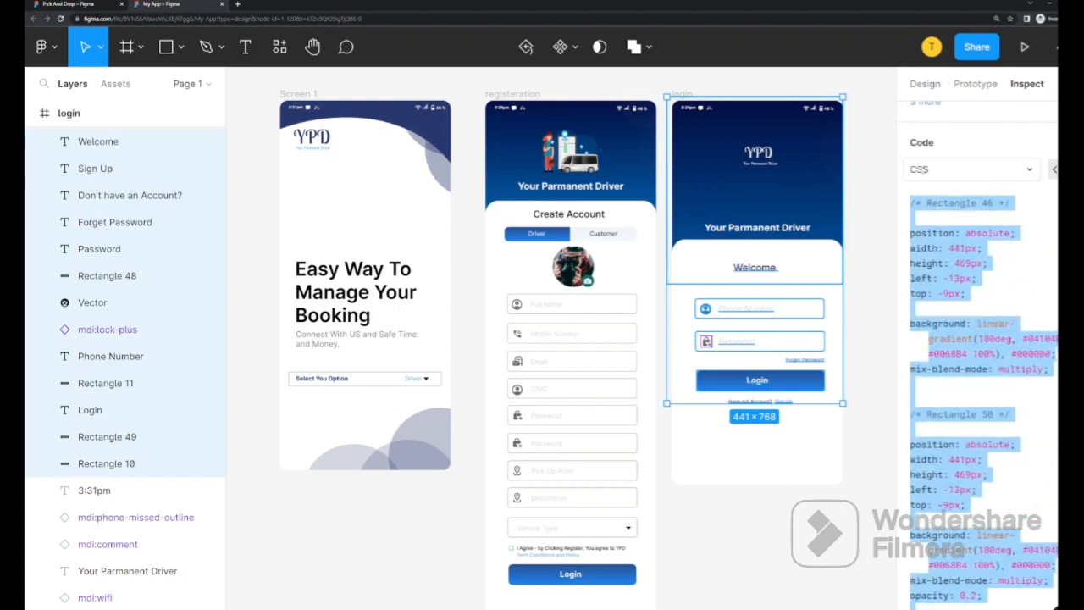
{"action": "left_click", "coordinate": [923, 203]}
Switch the code language through Android and iOS Swift back to CSS, then deselect
{"action": "left_click", "coordinate": [1026, 168]}
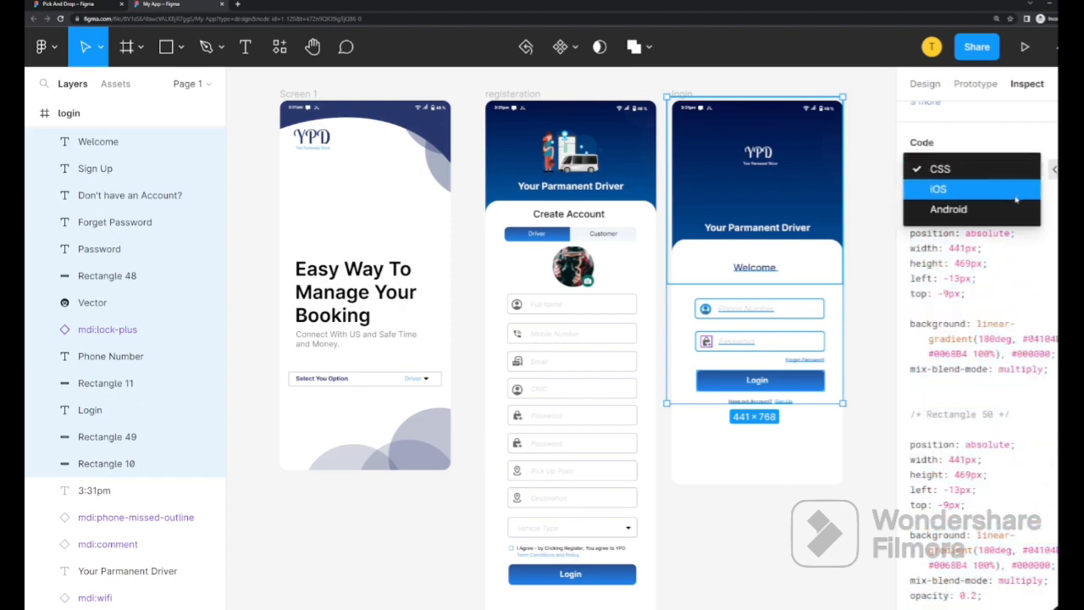
{"action": "left_click", "coordinate": [1013, 207]}
{"action": "left_click", "coordinate": [1033, 172]}
{"action": "left_click", "coordinate": [1015, 148]}
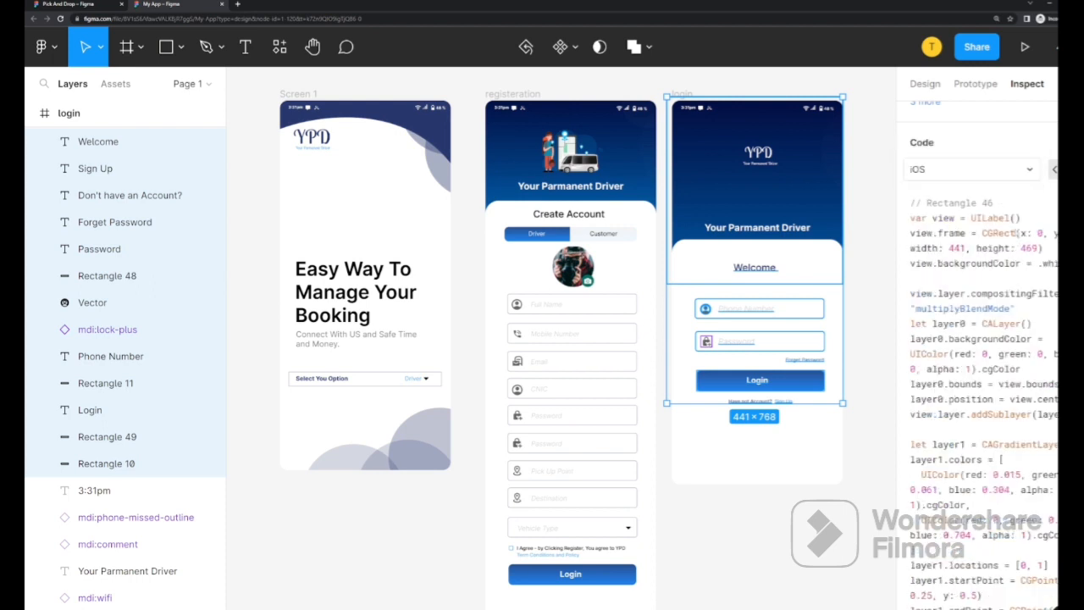
{"action": "left_click", "coordinate": [1029, 169]}
{"action": "left_click", "coordinate": [1008, 149]}
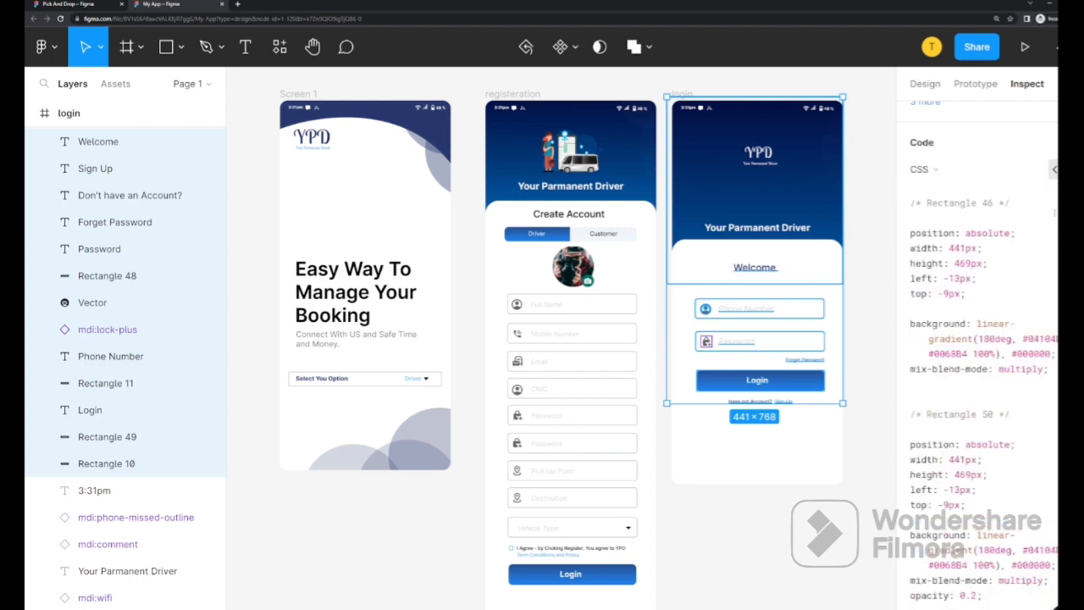
{"action": "left_click", "coordinate": [861, 247]}
{"action": "scroll", "coordinate": [861, 247], "scroll_direction": "up", "scroll_amount": 1}
{"action": "scroll", "coordinate": [860, 247], "scroll_direction": "down", "scroll_amount": 2}
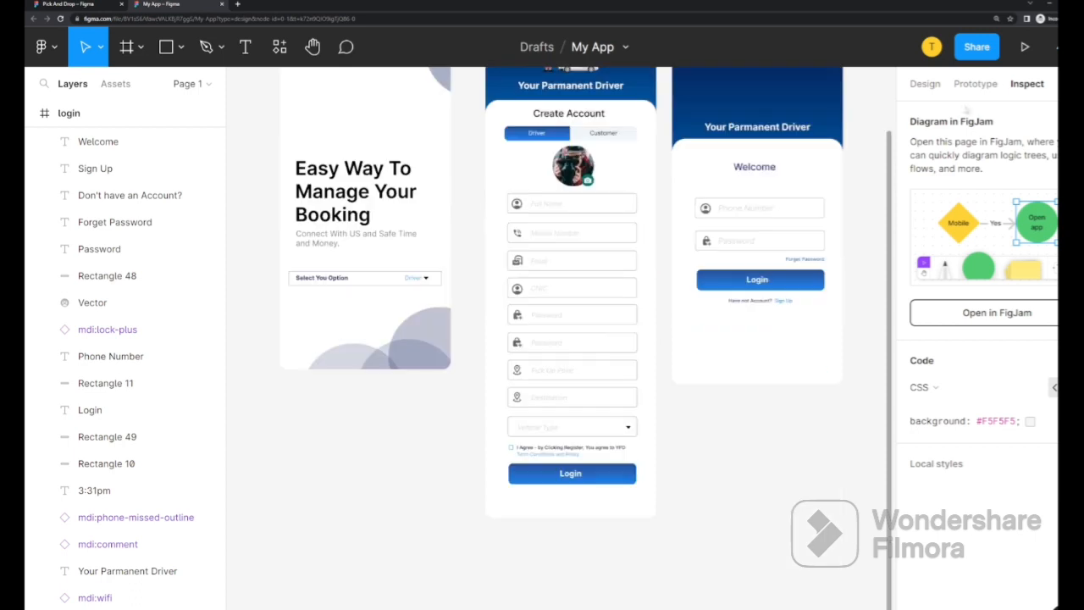
In prototype settings, preview the Red model, then return to Midnight with iPhone 14 as device
{"action": "left_click", "coordinate": [973, 84]}
{"action": "scroll", "coordinate": [442, 268], "scroll_direction": "up", "scroll_amount": 1}
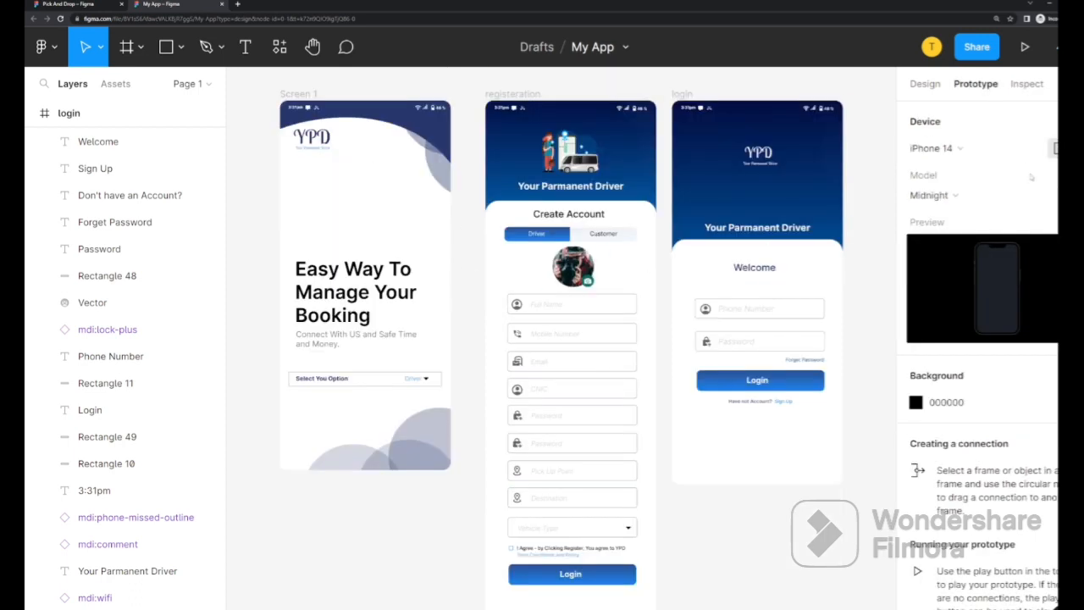
{"action": "scroll", "coordinate": [1026, 388], "scroll_direction": "down", "scroll_amount": 1}
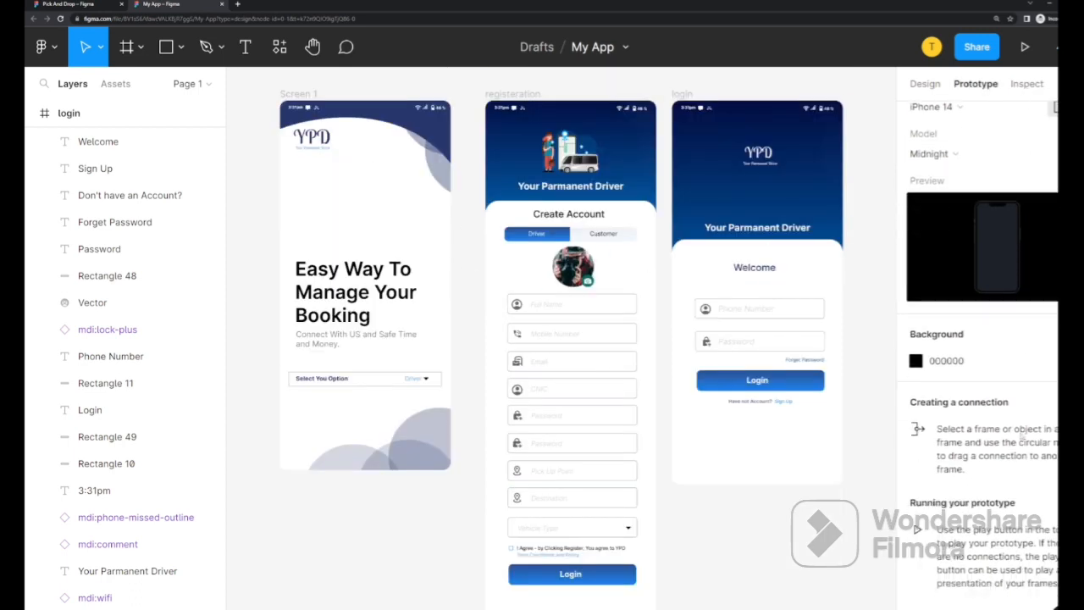
{"action": "scroll", "coordinate": [1017, 287], "scroll_direction": "up", "scroll_amount": 1}
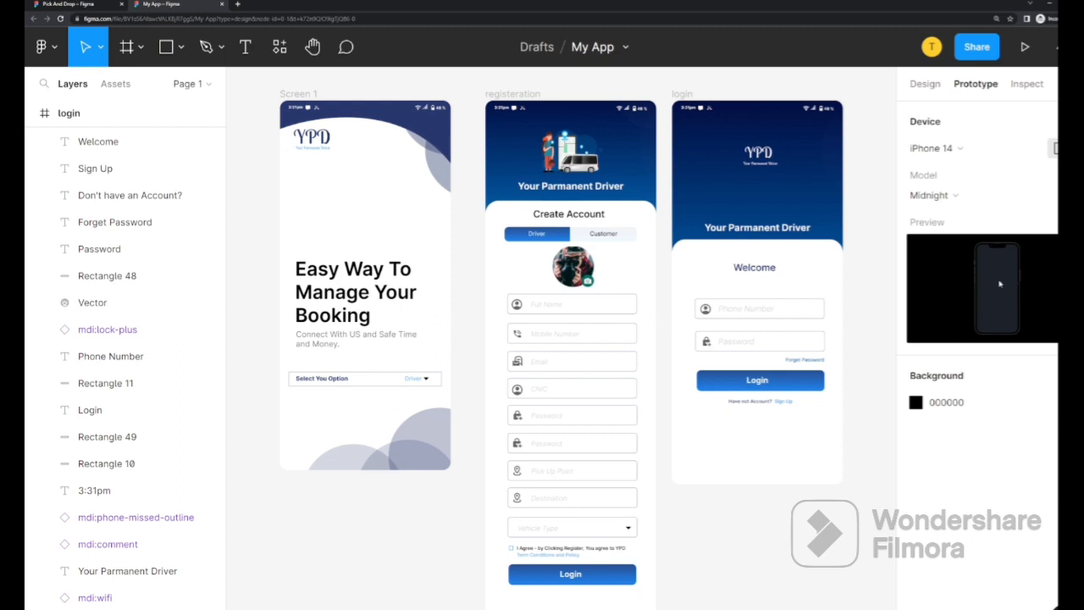
{"action": "left_click", "coordinate": [961, 195]}
{"action": "left_click", "coordinate": [963, 212]}
{"action": "left_click", "coordinate": [950, 198]}
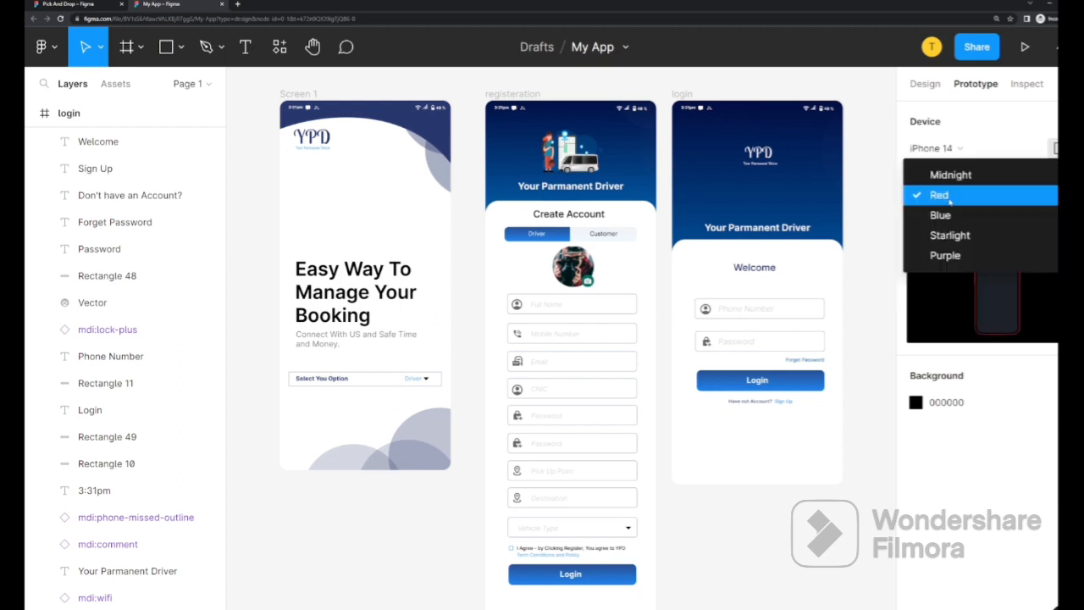
{"action": "left_click", "coordinate": [957, 179]}
{"action": "left_click", "coordinate": [957, 149]}
{"action": "left_click", "coordinate": [955, 149]}
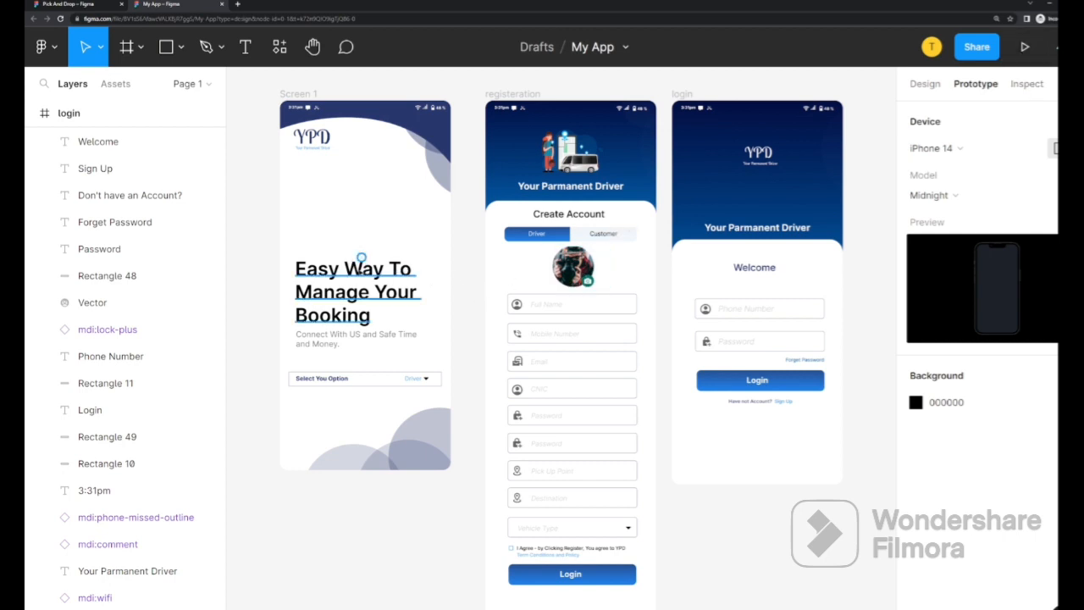
Link the Select You Option dropdown to registration and its Login button to login, then present
{"action": "left_click", "coordinate": [440, 378]}
{"action": "left_click_drag", "start_coordinate": [441, 379], "coordinate": [492, 371]}
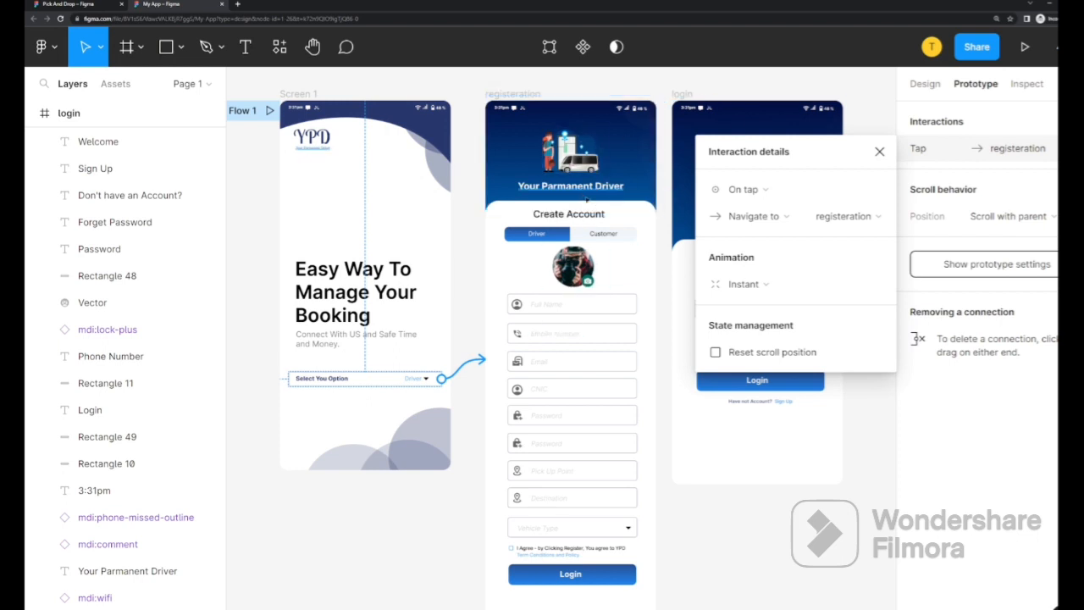
{"action": "left_click", "coordinate": [635, 577]}
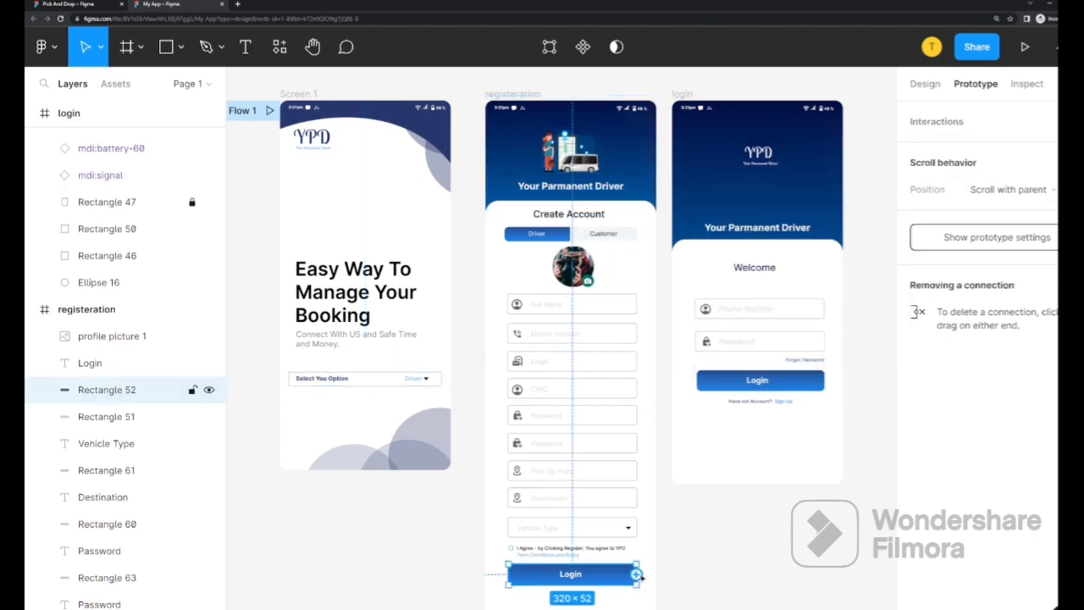
{"action": "left_click_drag", "start_coordinate": [639, 575], "coordinate": [680, 324]}
{"action": "left_click", "coordinate": [878, 152]}
{"action": "left_click", "coordinate": [869, 332]}
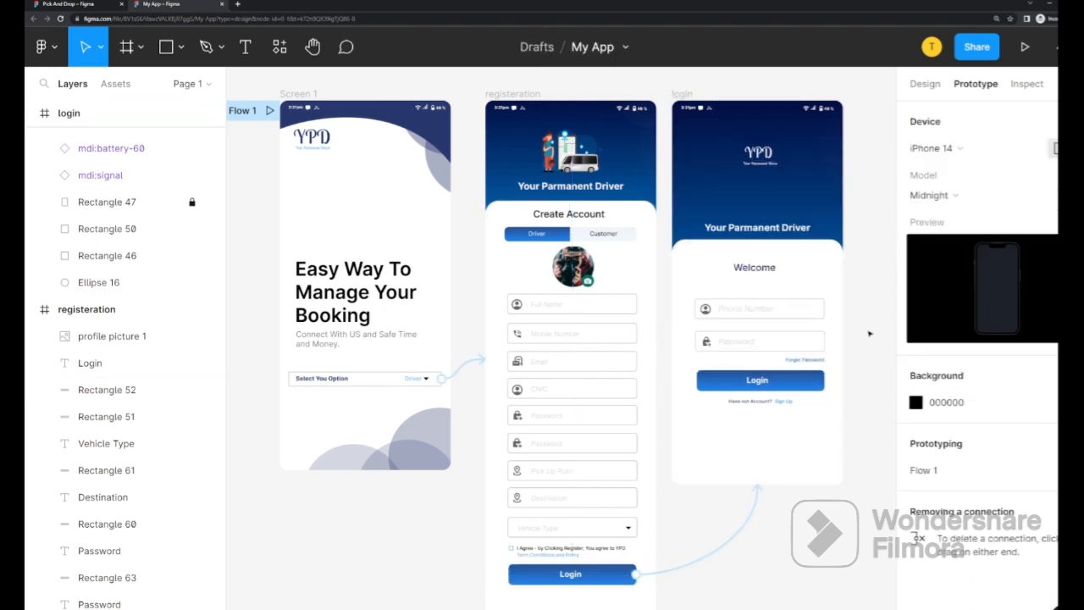
{"action": "left_click", "coordinate": [1024, 48]}
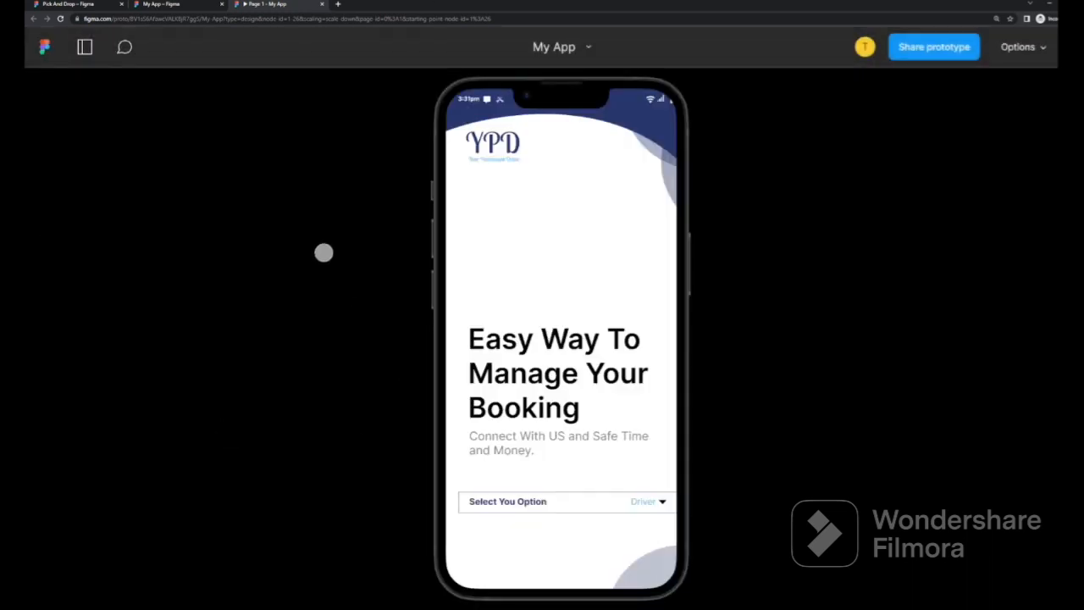
Tap the Driver option to reach registration and scroll through the form
{"action": "left_click", "coordinate": [661, 506]}
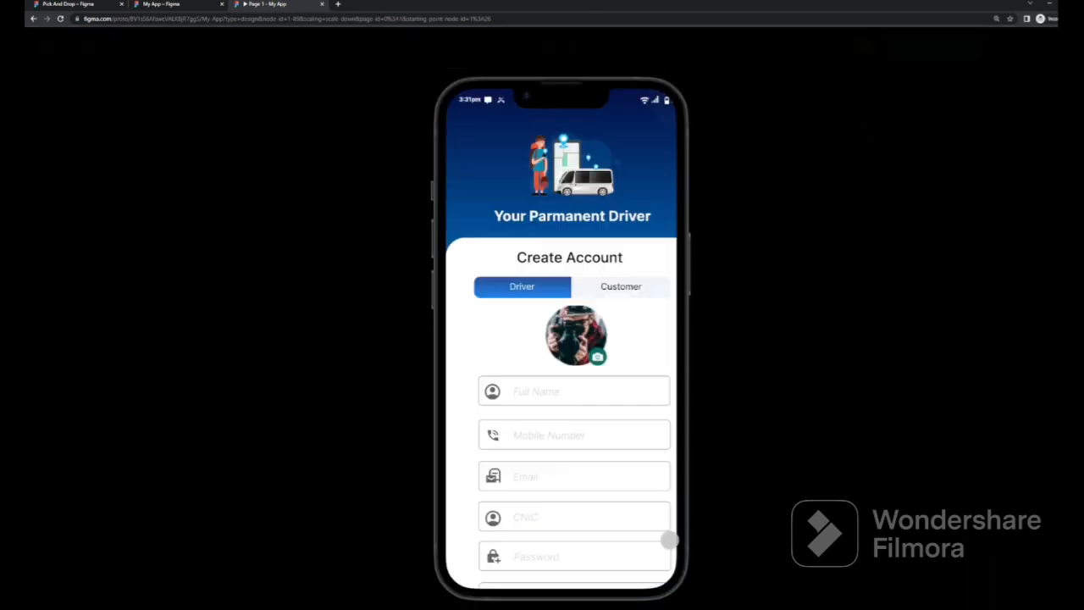
{"action": "scroll", "coordinate": [585, 450], "scroll_direction": "down", "scroll_amount": 5}
{"action": "left_click_drag", "start_coordinate": [635, 396], "coordinate": [610, 443]}
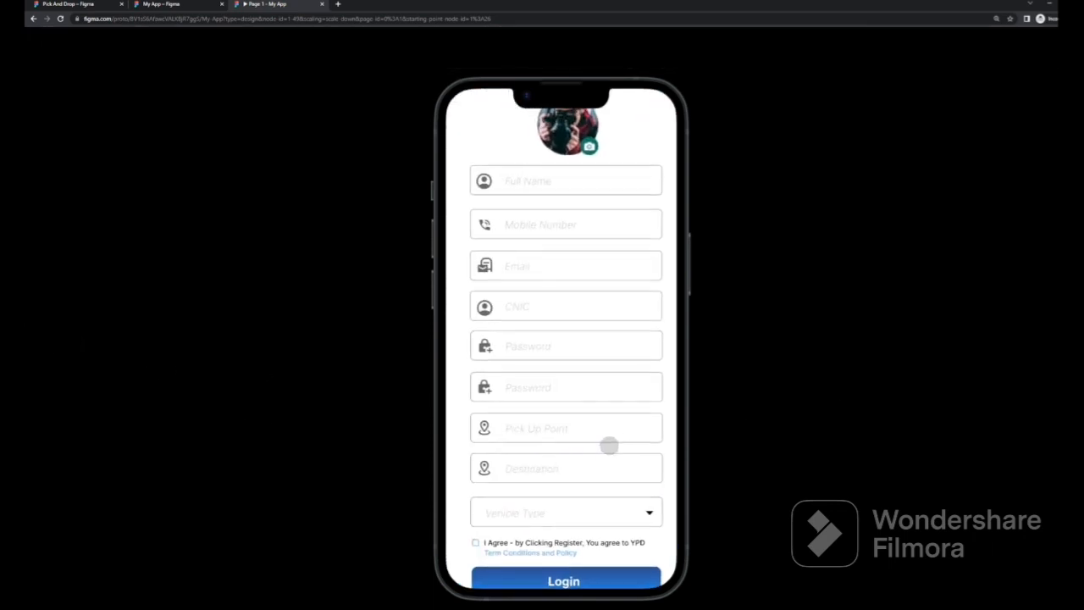
{"action": "scroll", "coordinate": [608, 432], "scroll_direction": "up", "scroll_amount": 5}
{"action": "scroll", "coordinate": [607, 282], "scroll_direction": "down", "scroll_amount": 2}
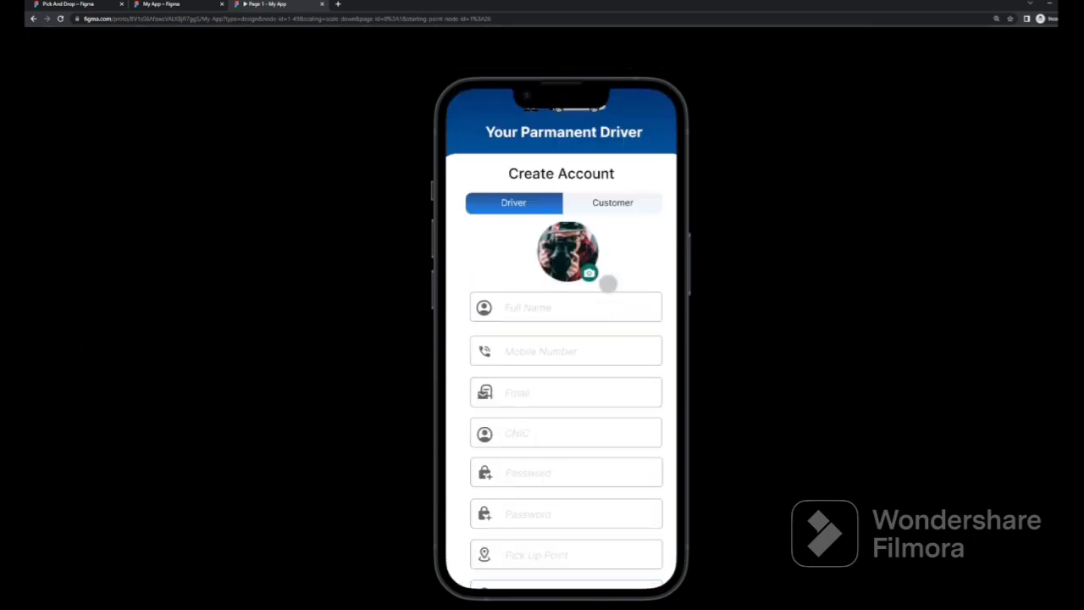
{"action": "scroll", "coordinate": [543, 315], "scroll_direction": "down", "scroll_amount": 2}
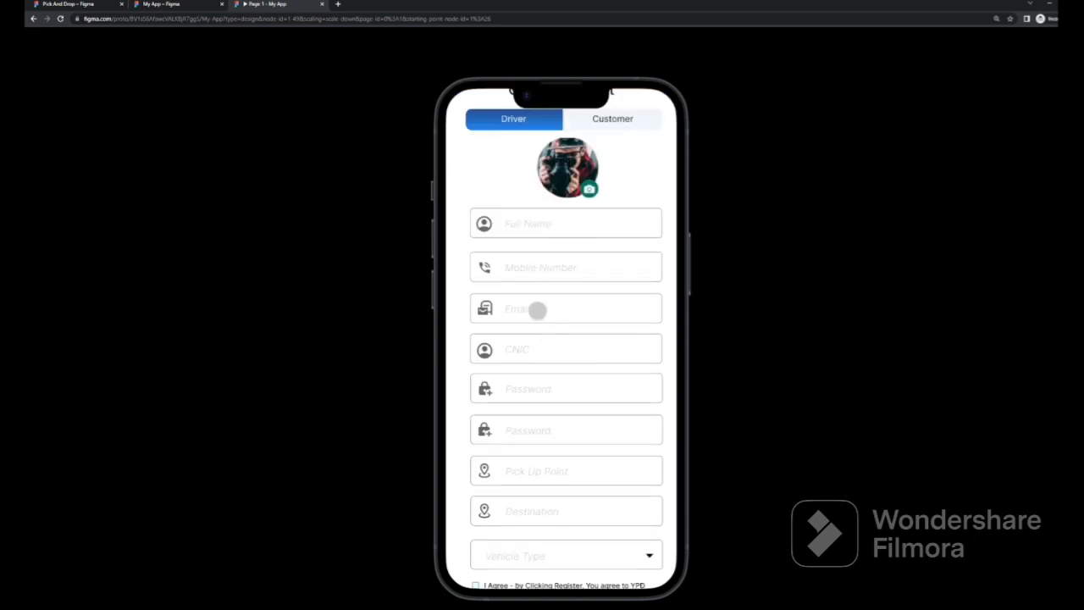
{"action": "scroll", "coordinate": [541, 330], "scroll_direction": "down", "scroll_amount": 2}
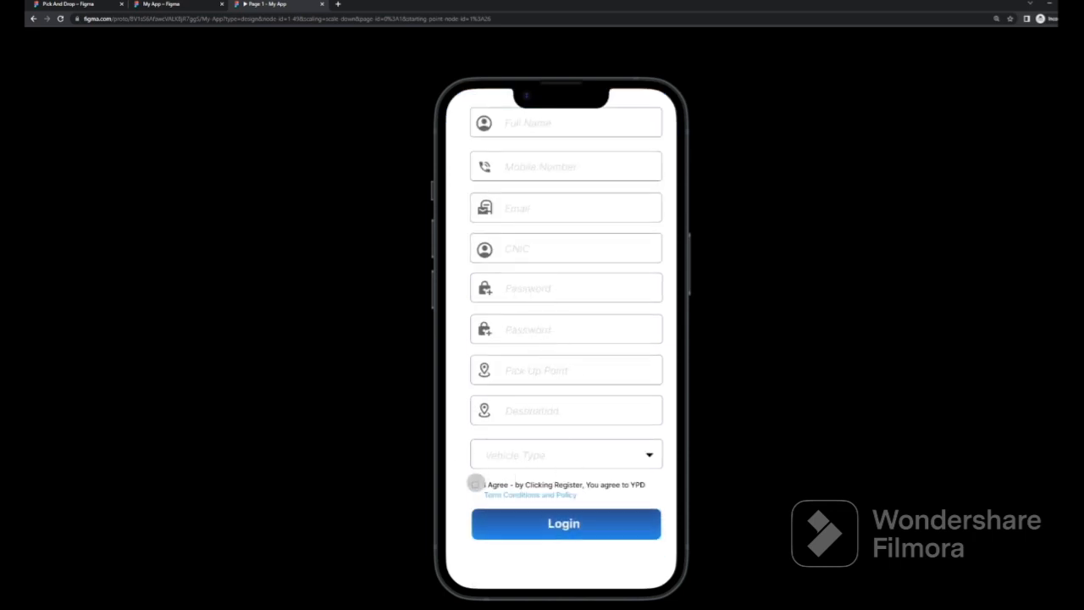
Tap Login to reach the login screen, then close the prototype tab
{"action": "left_click", "coordinate": [585, 523]}
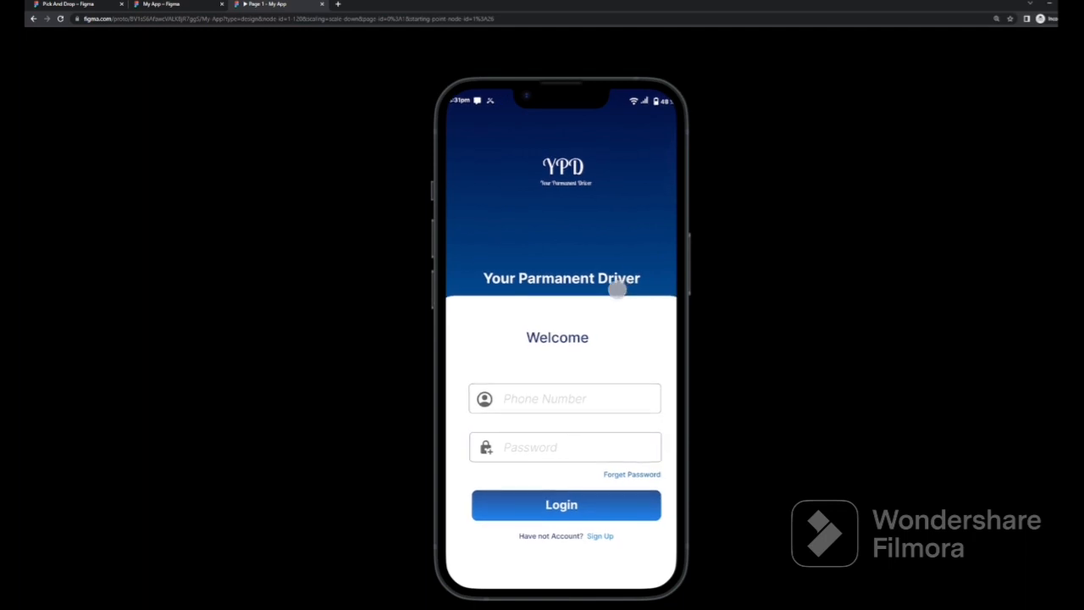
{"action": "scroll", "coordinate": [615, 288], "scroll_direction": "down", "scroll_amount": 2}
{"action": "scroll", "coordinate": [615, 286], "scroll_direction": "up", "scroll_amount": 2}
{"action": "scroll", "coordinate": [614, 292], "scroll_direction": "down", "scroll_amount": 2}
{"action": "scroll", "coordinate": [614, 293], "scroll_direction": "up", "scroll_amount": 2}
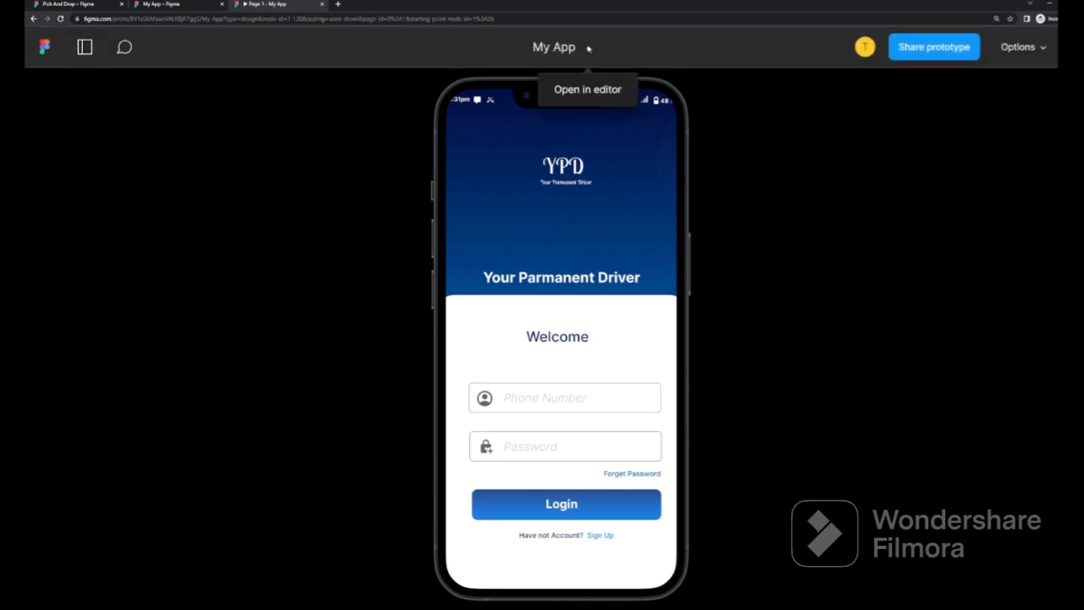
{"action": "left_click", "coordinate": [321, 4]}
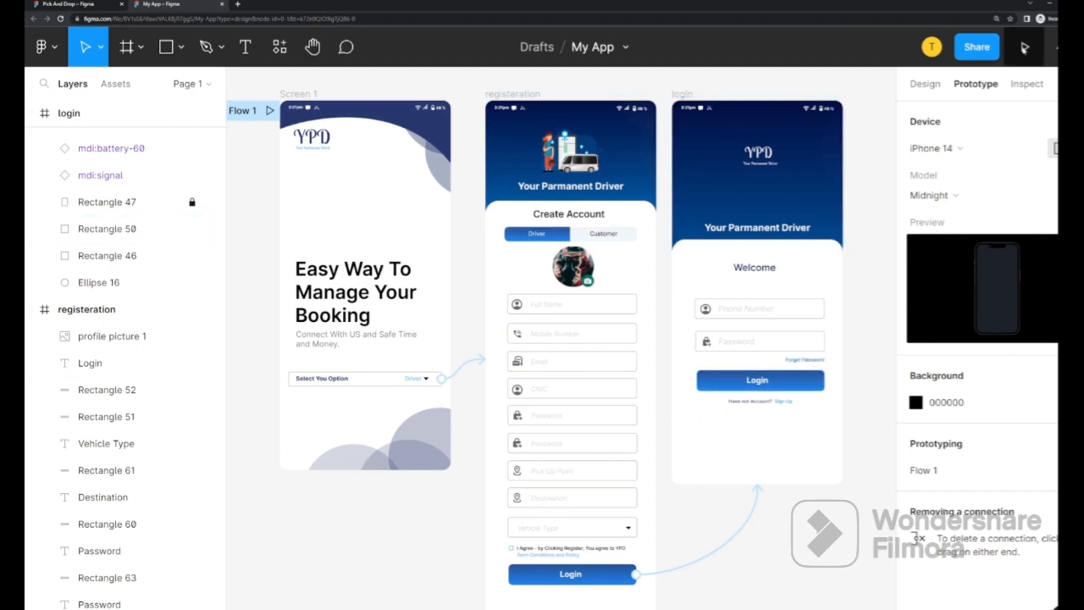
Restrict link access to only invited people and try an invitee's e-mail with edit, then view permission
{"action": "left_click", "coordinate": [974, 47]}
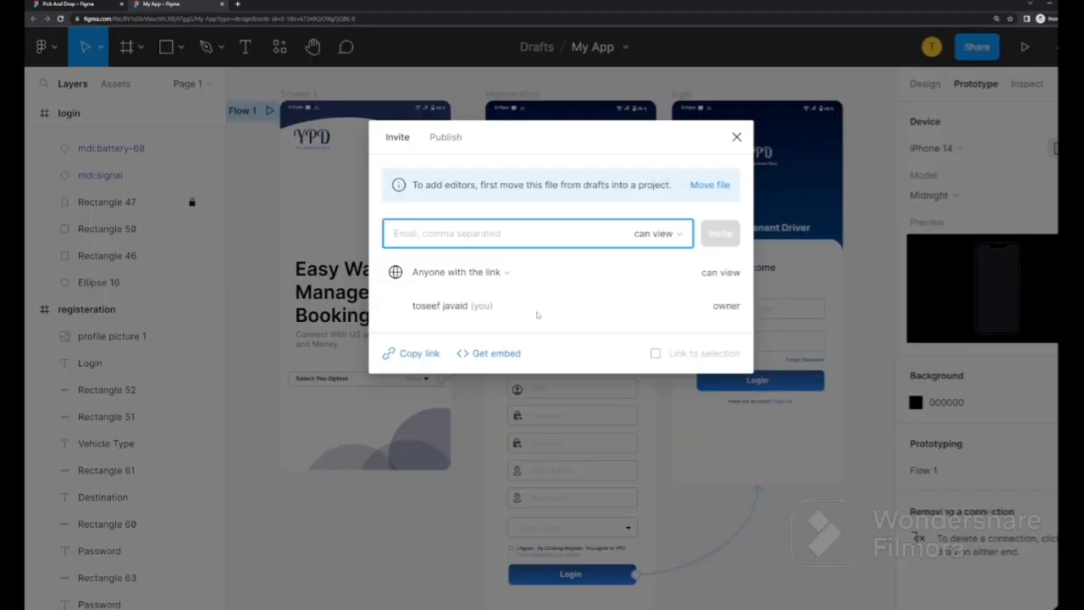
{"action": "left_click", "coordinate": [506, 272]}
{"action": "left_click", "coordinate": [472, 296]}
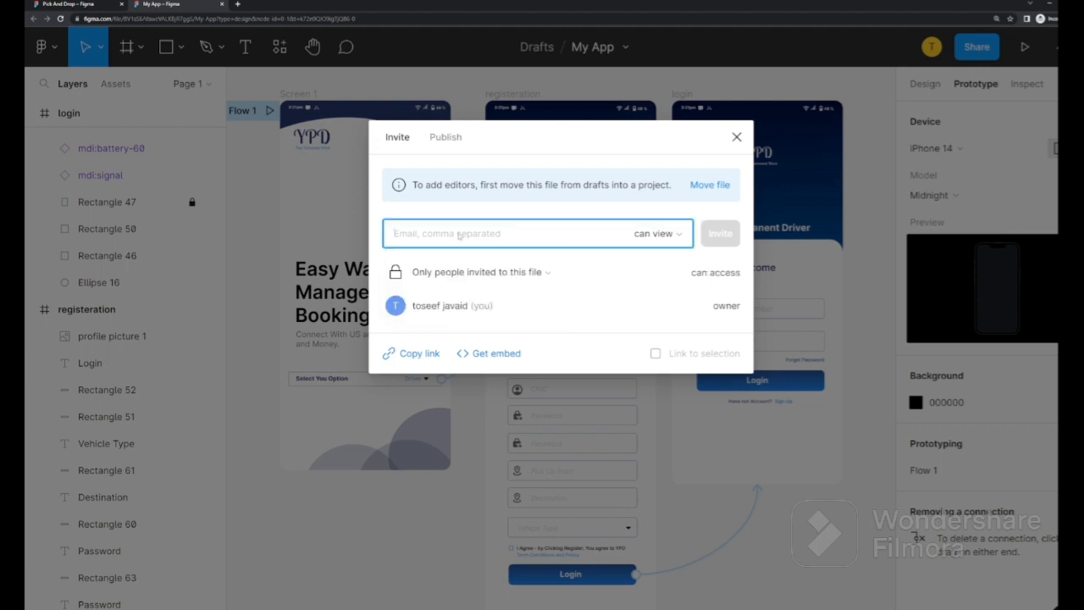
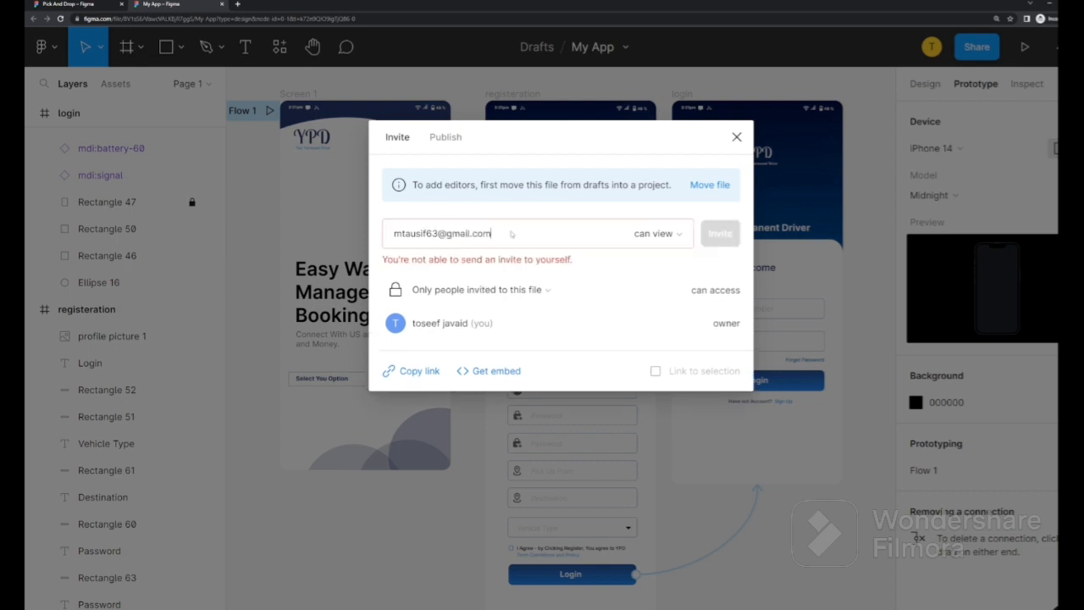
{"action": "left_click", "coordinate": [680, 237]}
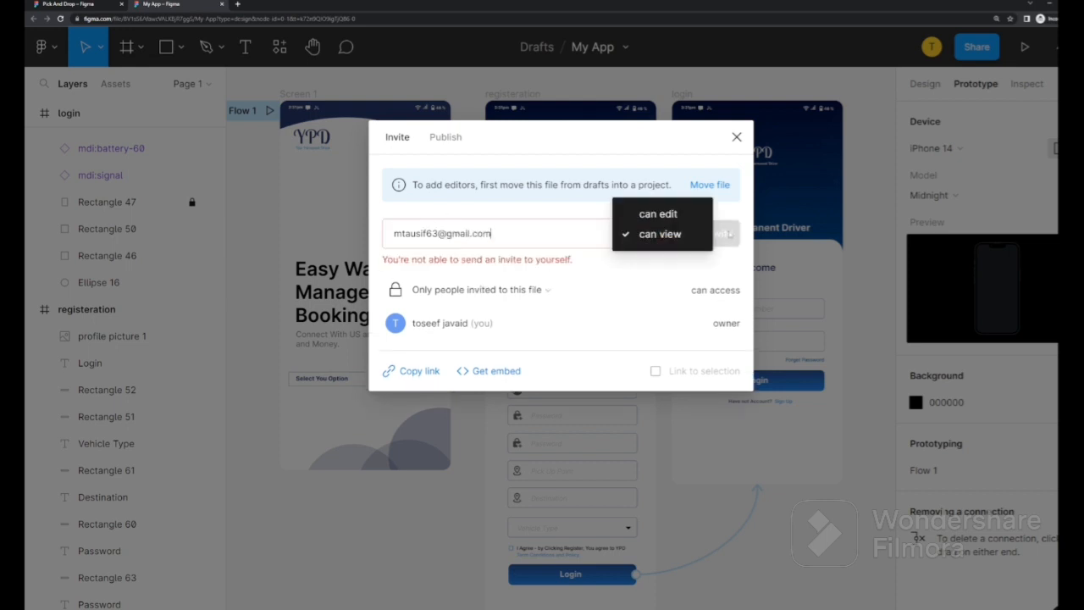
{"action": "left_click", "coordinate": [659, 212]}
{"action": "left_click", "coordinate": [679, 236]}
{"action": "left_click", "coordinate": [664, 254]}
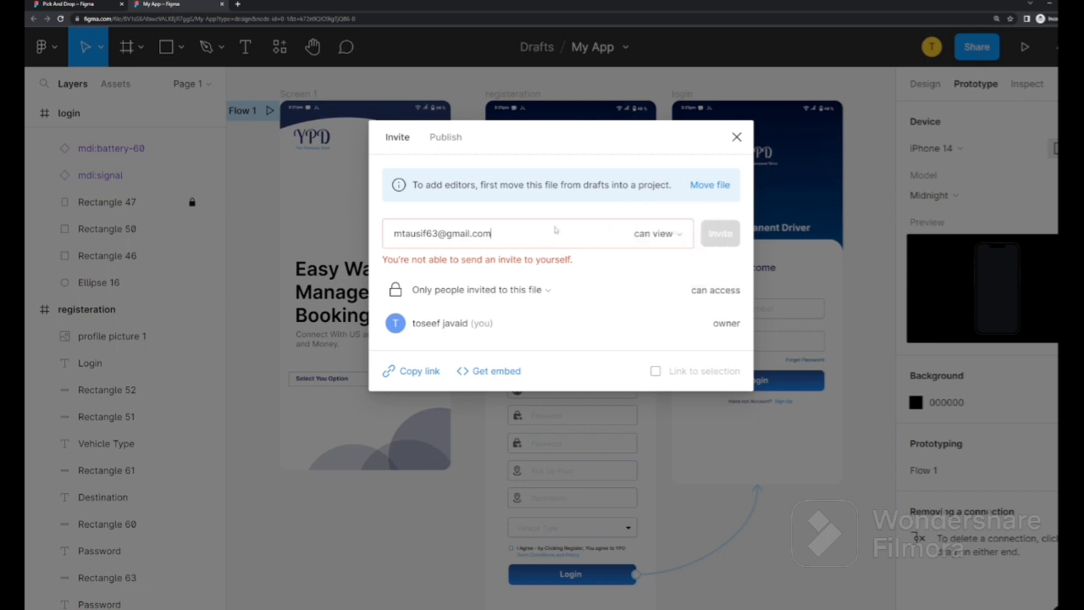
Clear the entered e-mail address and copy the file link
{"action": "key", "text": "ctrl+a"}
{"action": "key", "text": "BackSpace"}
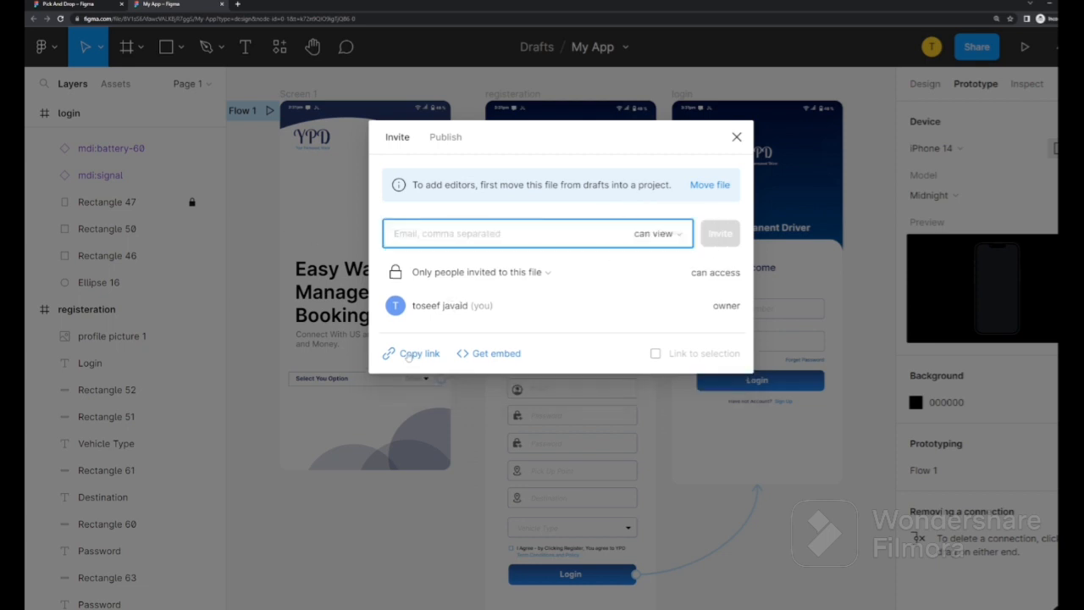
{"action": "left_click", "coordinate": [409, 355]}
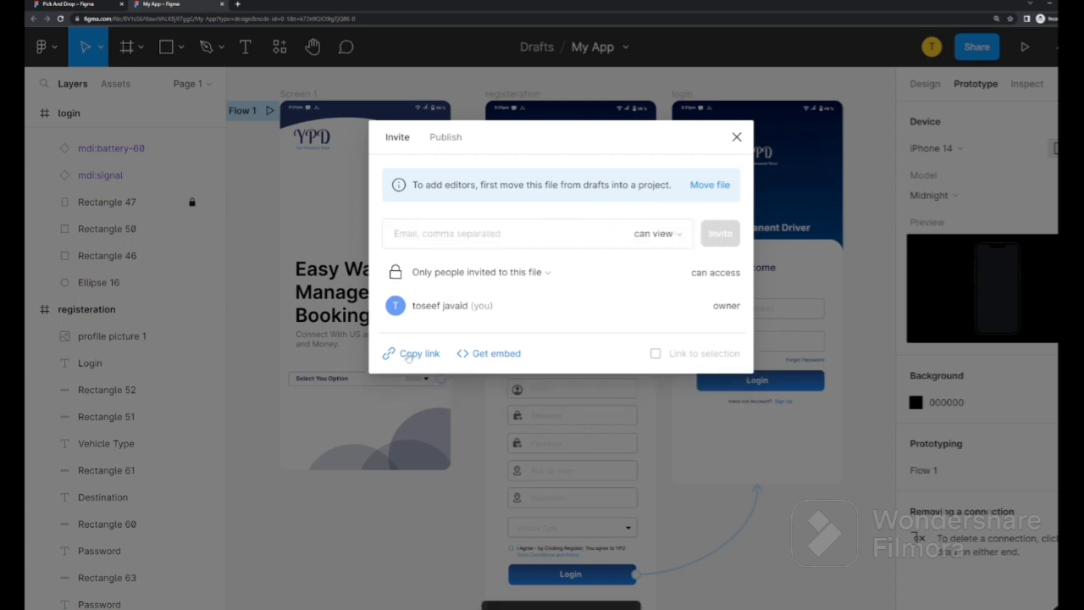
{"action": "left_click", "coordinate": [238, 4]}
Open the copied file link and discard an empty text box on Screen 1
{"action": "key", "text": "ctrl+v"}
{"action": "key", "text": "Return"}
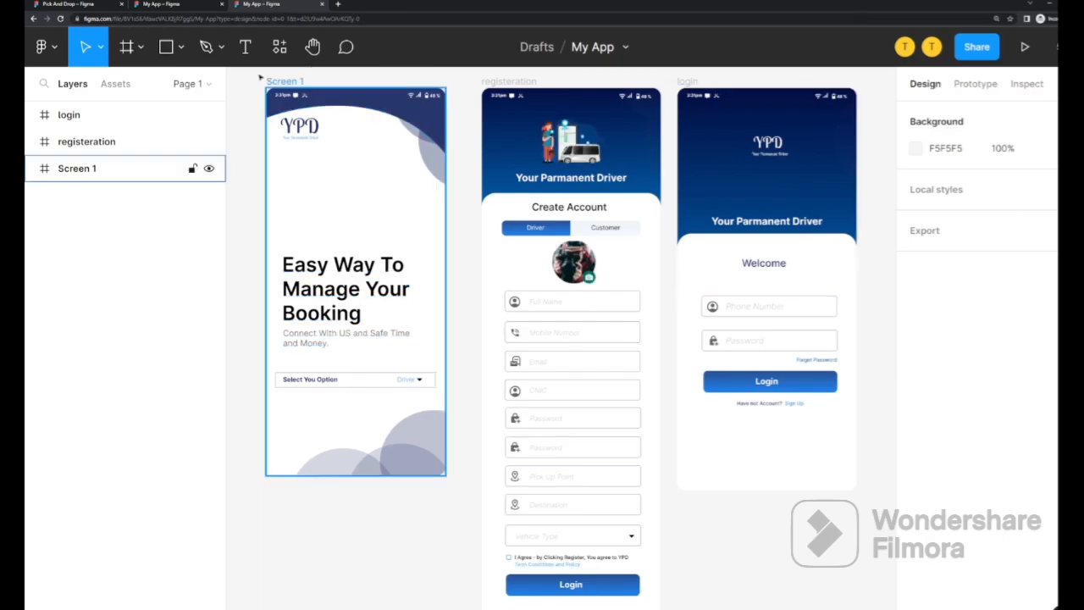
{"action": "key", "text": "t"}
{"action": "left_click_drag", "start_coordinate": [289, 185], "coordinate": [423, 222]}
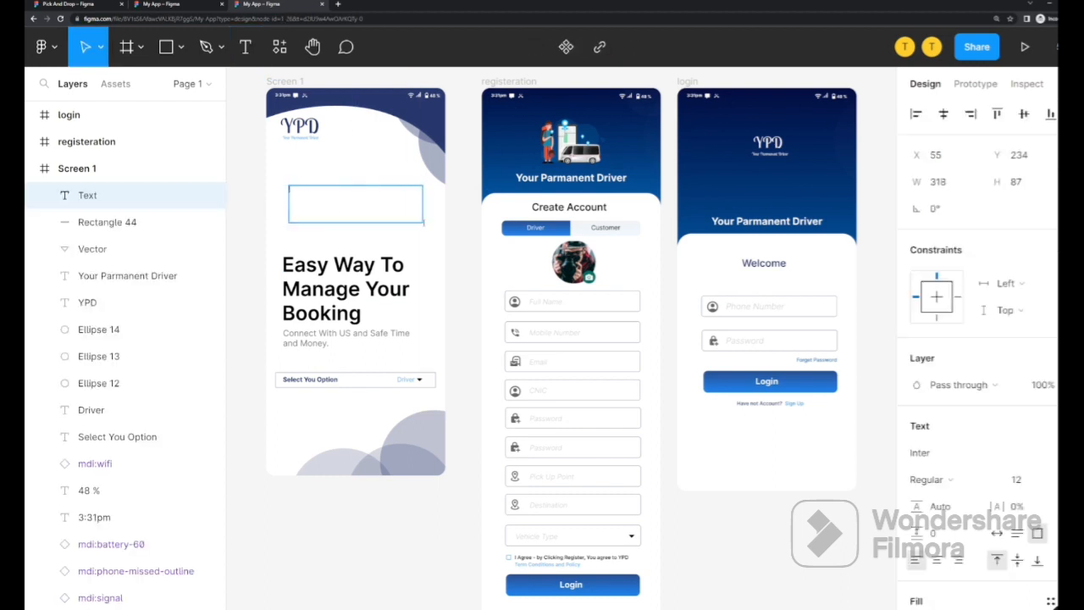
{"action": "key", "text": "t"}
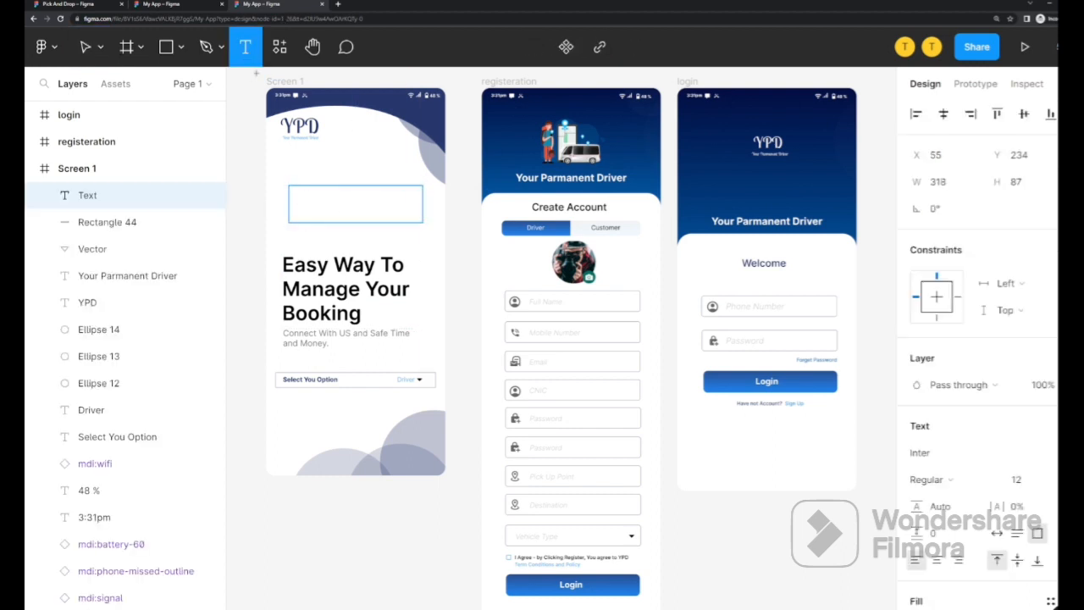
Draw a trial grey rectangle on Screen 1 below the logo, then delete it
{"action": "key", "text": "r"}
{"action": "left_click_drag", "start_coordinate": [301, 178], "coordinate": [434, 241]}
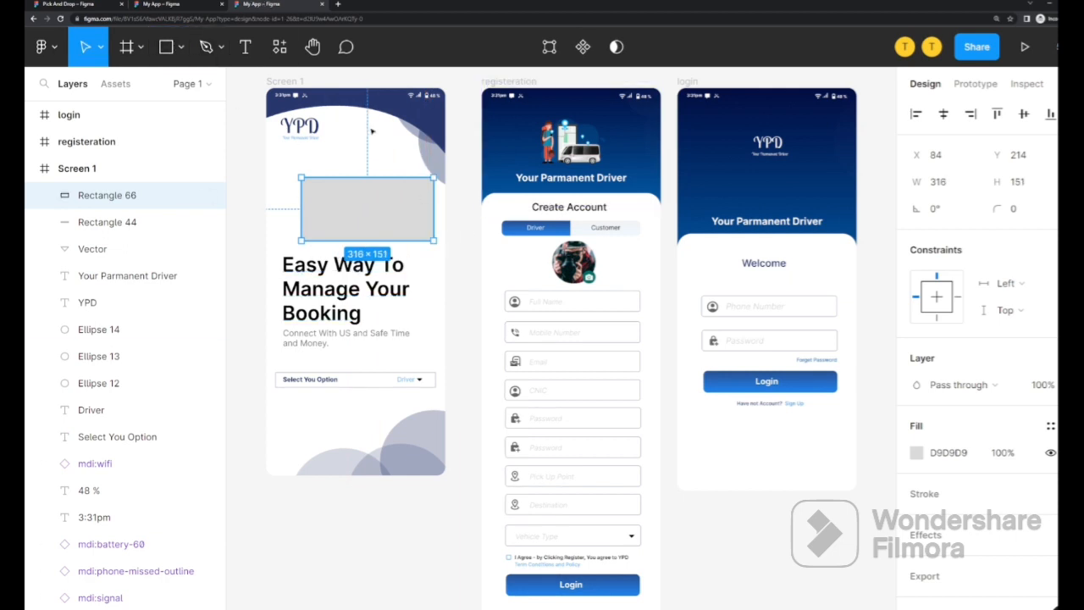
{"action": "key", "text": "Delete"}
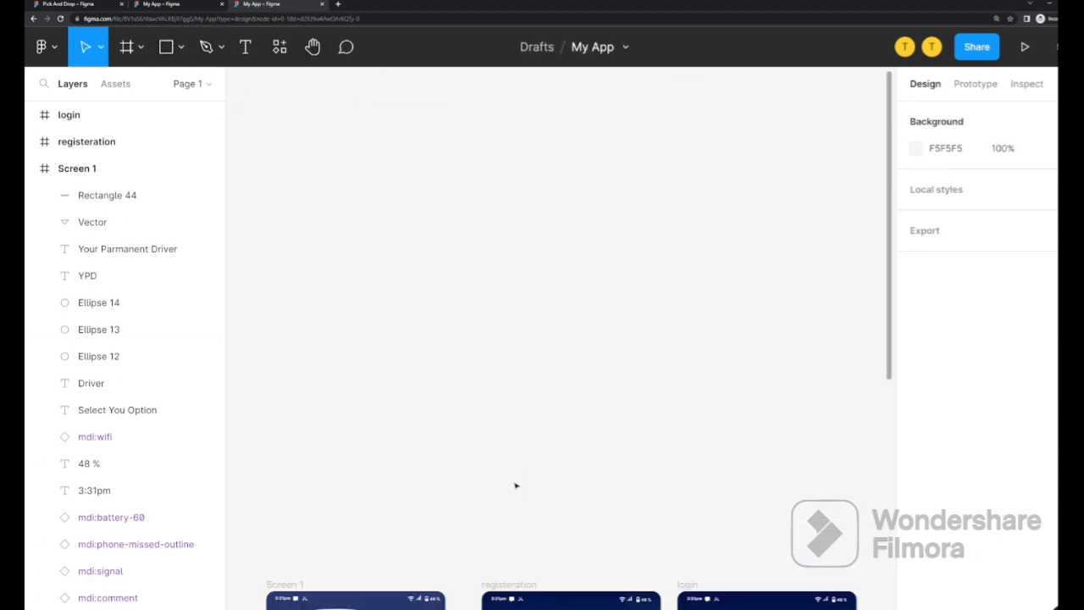
Place a default 100×100 Frame 1 with the Frame tool, then delete it
{"action": "scroll", "coordinate": [514, 477], "scroll_direction": "down", "scroll_amount": 7}
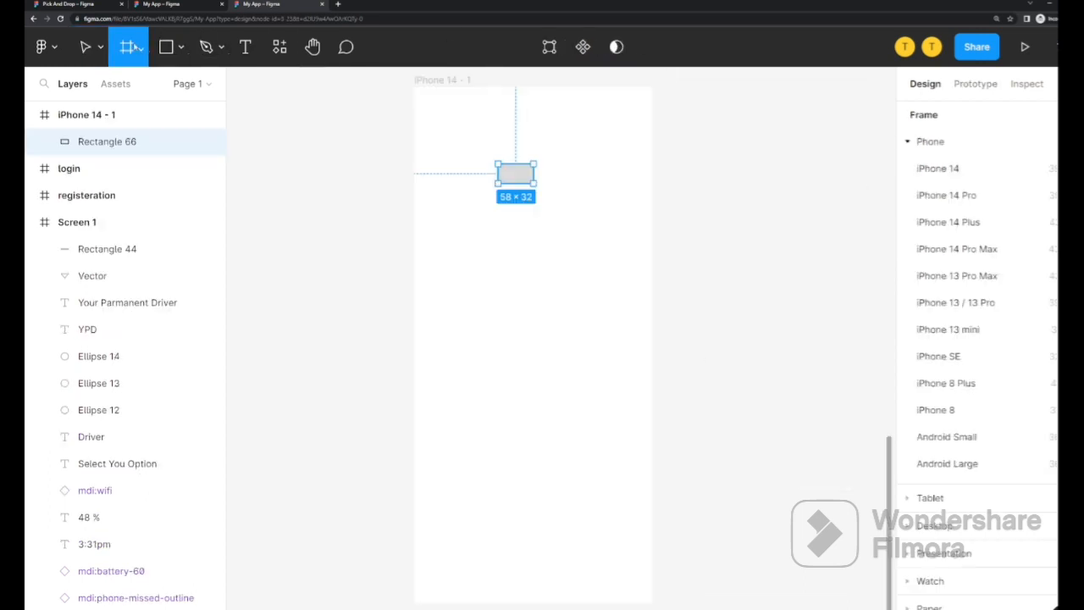
{"action": "left_click", "coordinate": [140, 47]}
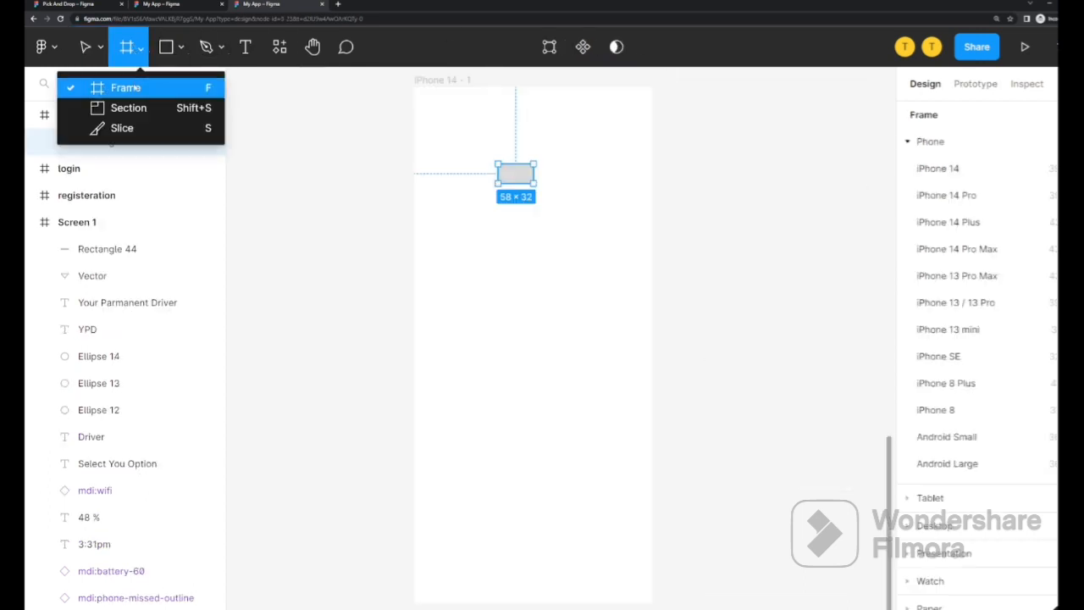
{"action": "left_click", "coordinate": [135, 88]}
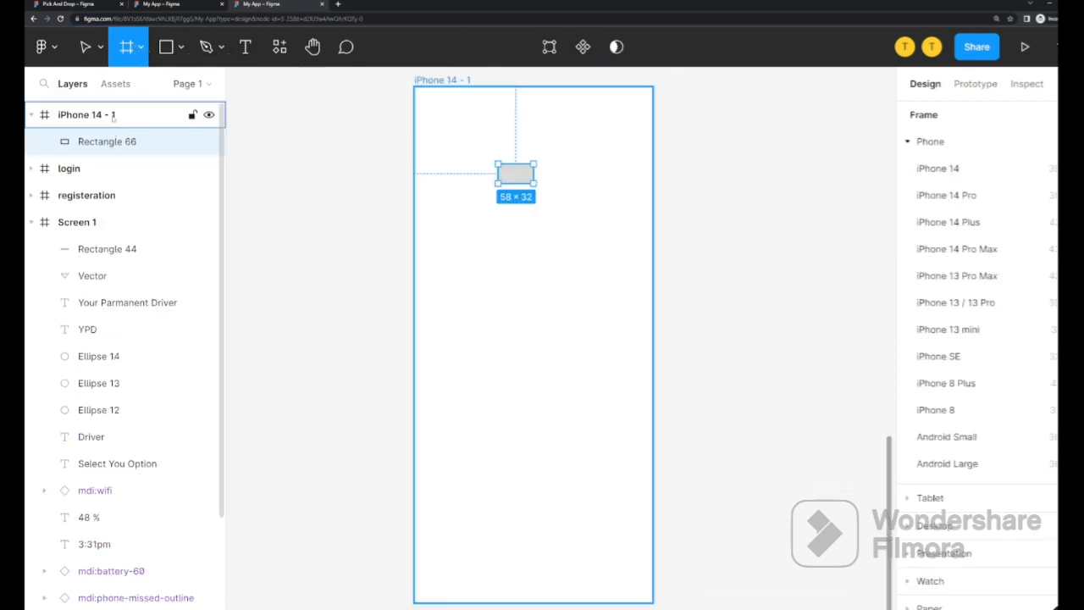
{"action": "left_click", "coordinate": [441, 81]}
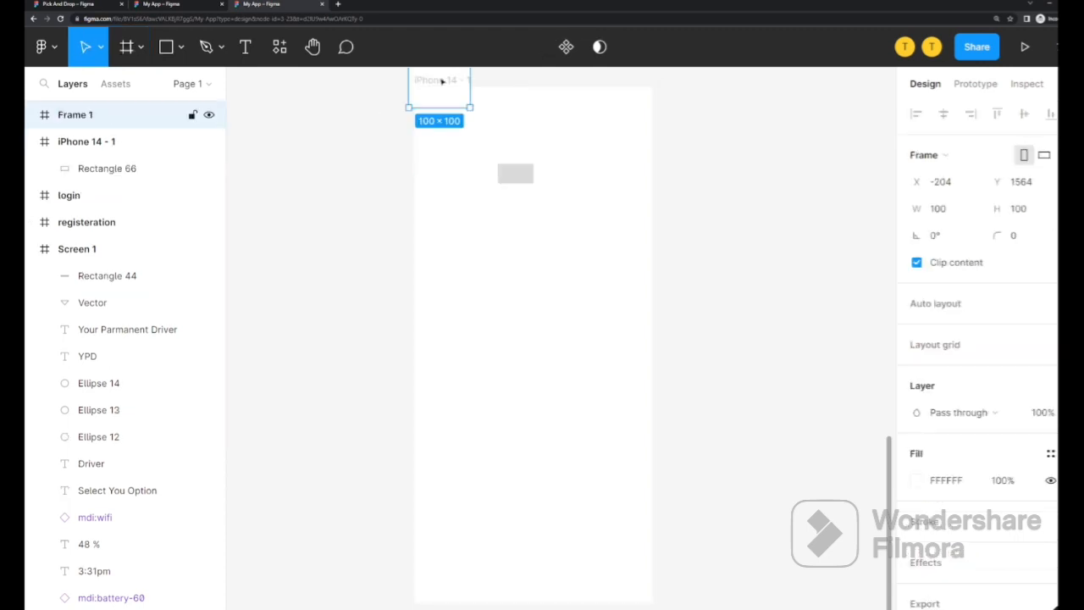
{"action": "left_click", "coordinate": [713, 133]}
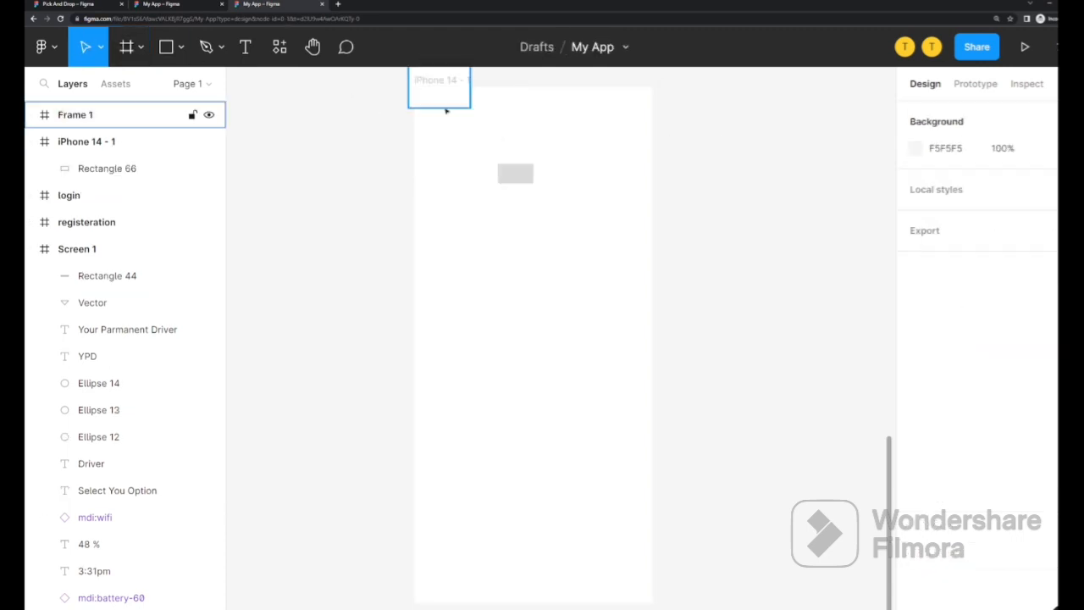
{"action": "left_click", "coordinate": [456, 107]}
{"action": "key", "text": "Delete"}
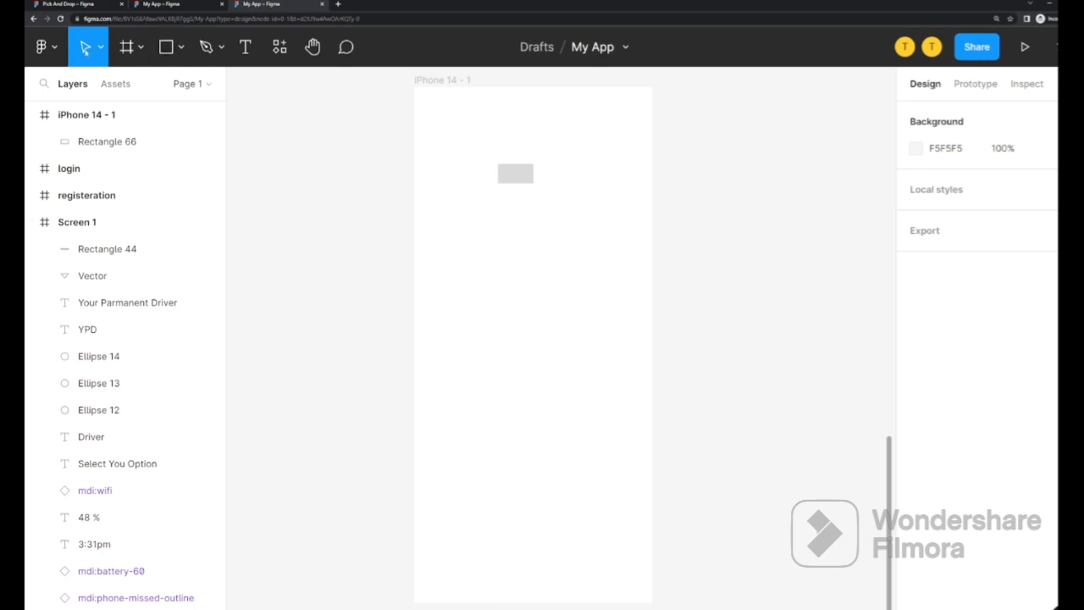
Duplicate iPhone 14 - 1 into a 49-high strip, nest it inside, and widen it to 749
{"action": "left_click", "coordinate": [86, 114]}
{"action": "key", "text": "ctrl+d"}
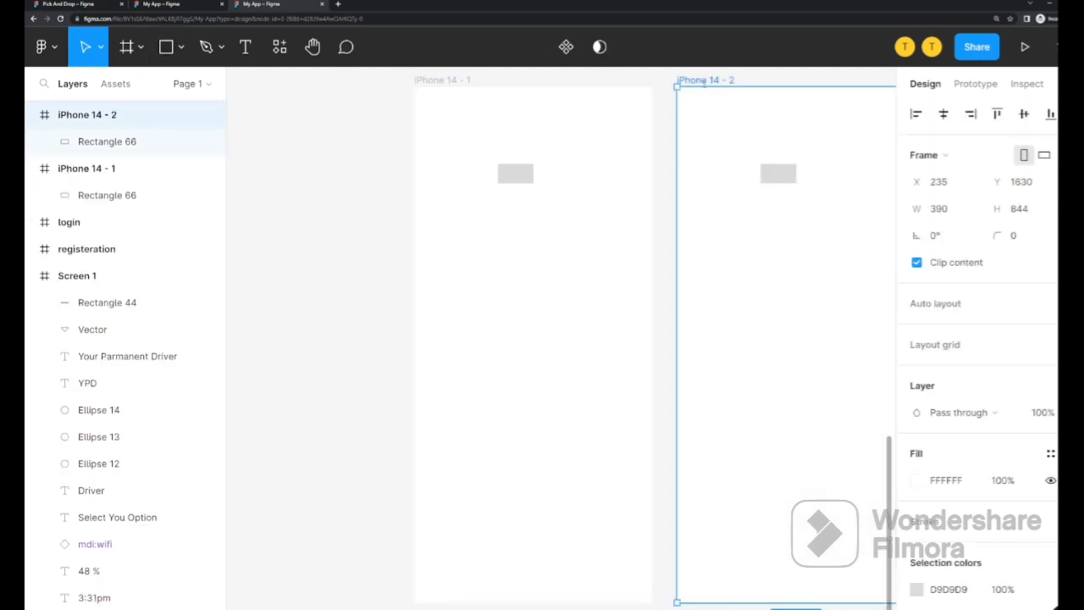
{"action": "left_click_drag", "start_coordinate": [704, 86], "coordinate": [789, 572]}
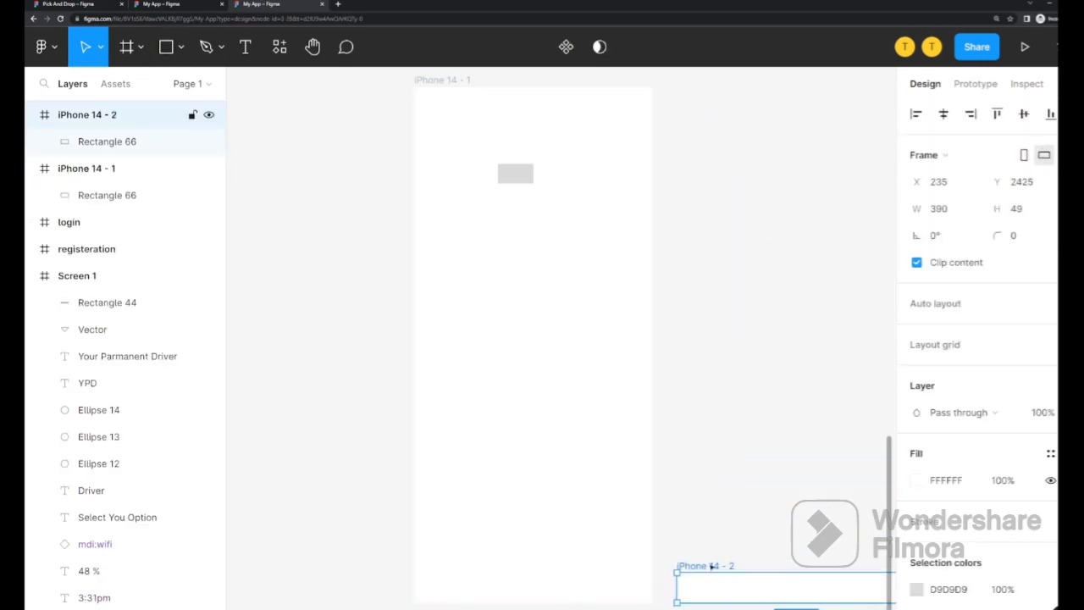
{"action": "left_click_drag", "start_coordinate": [712, 566], "coordinate": [414, 173]}
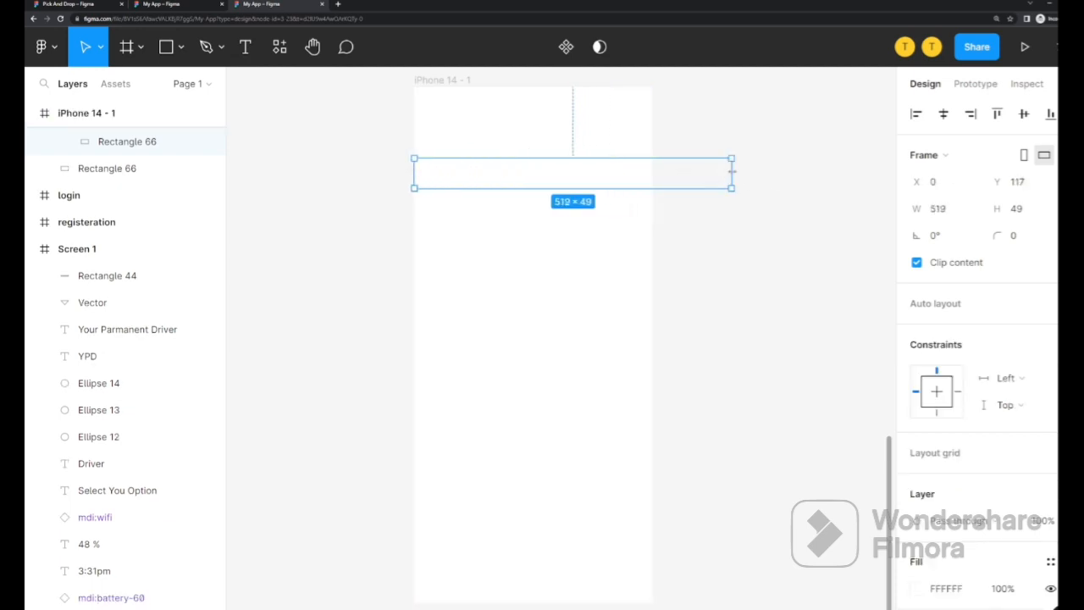
{"action": "left_click_drag", "start_coordinate": [732, 171], "coordinate": [872, 179]}
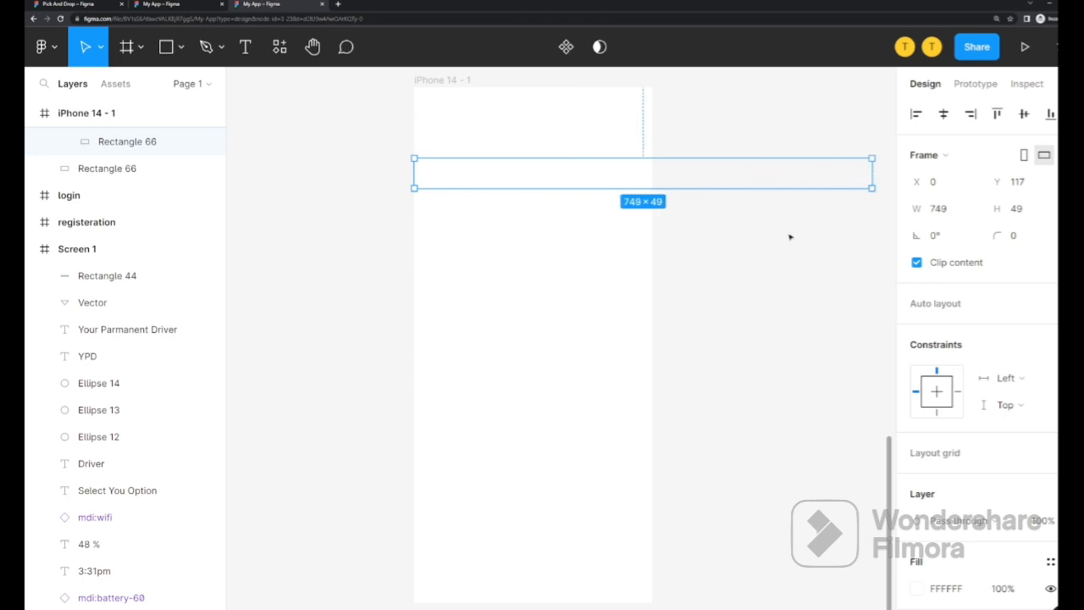
{"action": "left_click", "coordinate": [111, 145]}
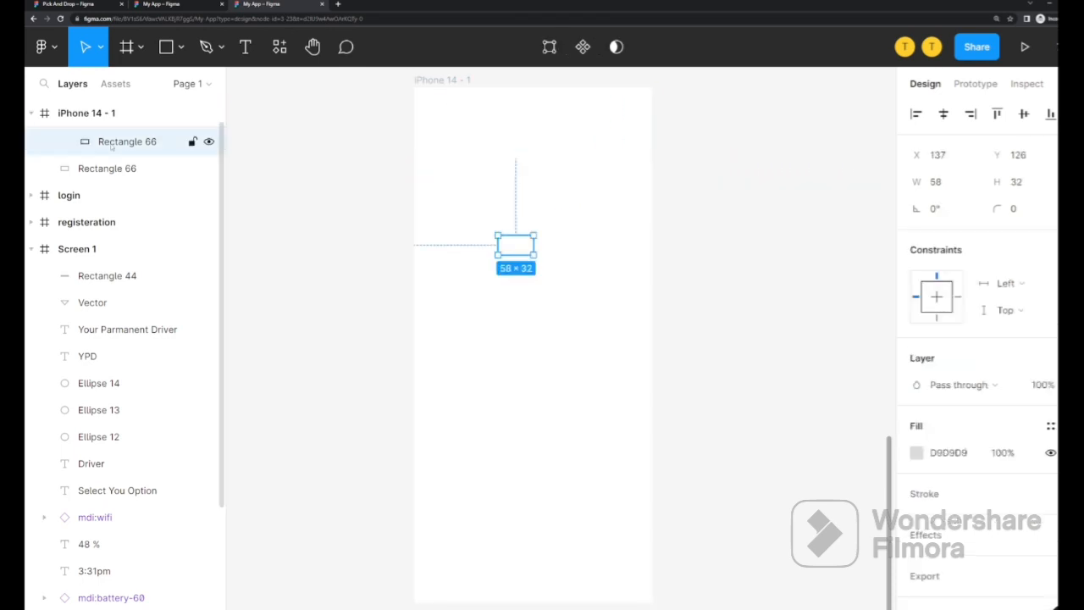
{"action": "left_click", "coordinate": [115, 168]}
{"action": "left_click", "coordinate": [125, 142]}
{"action": "left_click", "coordinate": [563, 179]}
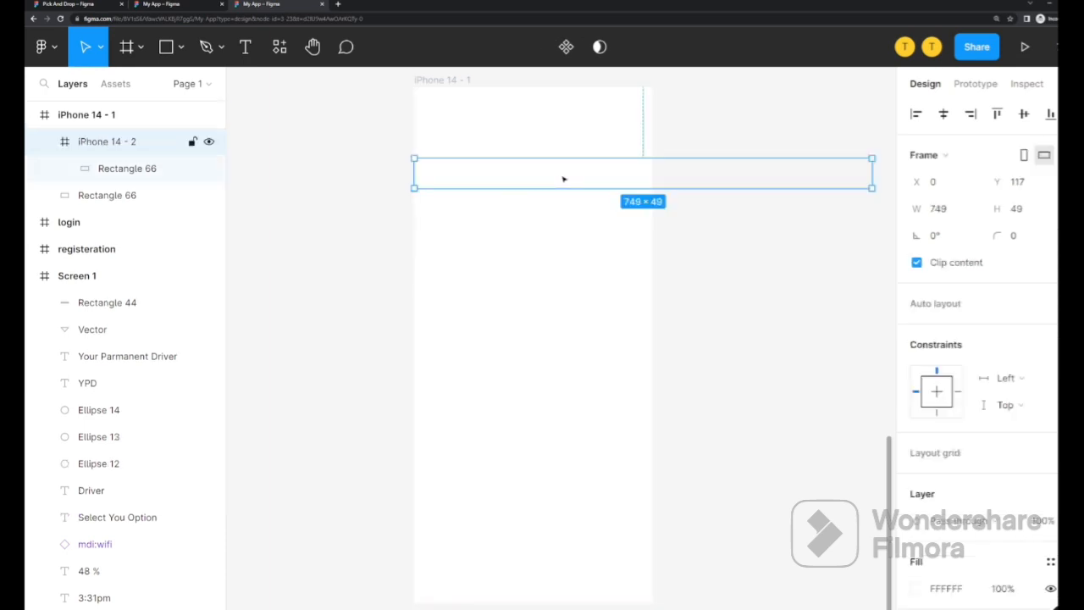
Move Rectangle 66 into the strip, fill it dark red 691616, and duplicate it into a row
{"action": "left_click", "coordinate": [193, 167]}
{"action": "left_click_drag", "start_coordinate": [515, 243], "coordinate": [786, 169]}
{"action": "left_click", "coordinate": [916, 452]}
{"action": "left_click", "coordinate": [853, 348]}
{"action": "key", "text": "ctrl+d"}
{"action": "key", "text": "ctrl+d"}
{"action": "key", "text": "ctrl+d"}
{"action": "key", "text": "ctrl+d"}
{"action": "key", "text": "ctrl+d"}
{"action": "key", "text": "ctrl+d"}
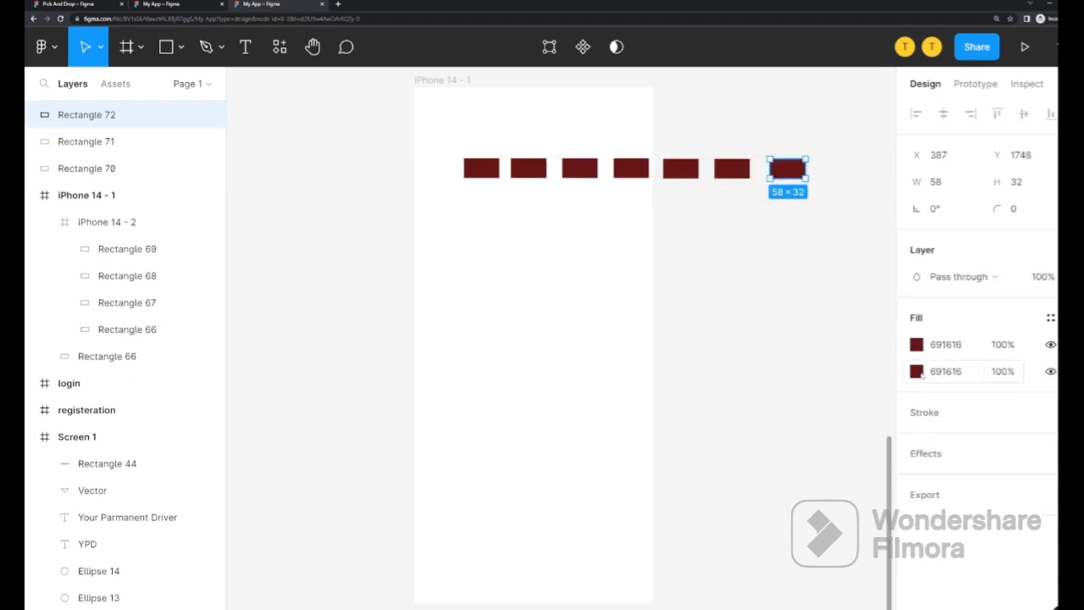
Recolour the last rectangle dark grey, Rectangle 71 navy and Rectangle 70 green
{"action": "left_click", "coordinate": [916, 344]}
{"action": "left_click", "coordinate": [857, 311]}
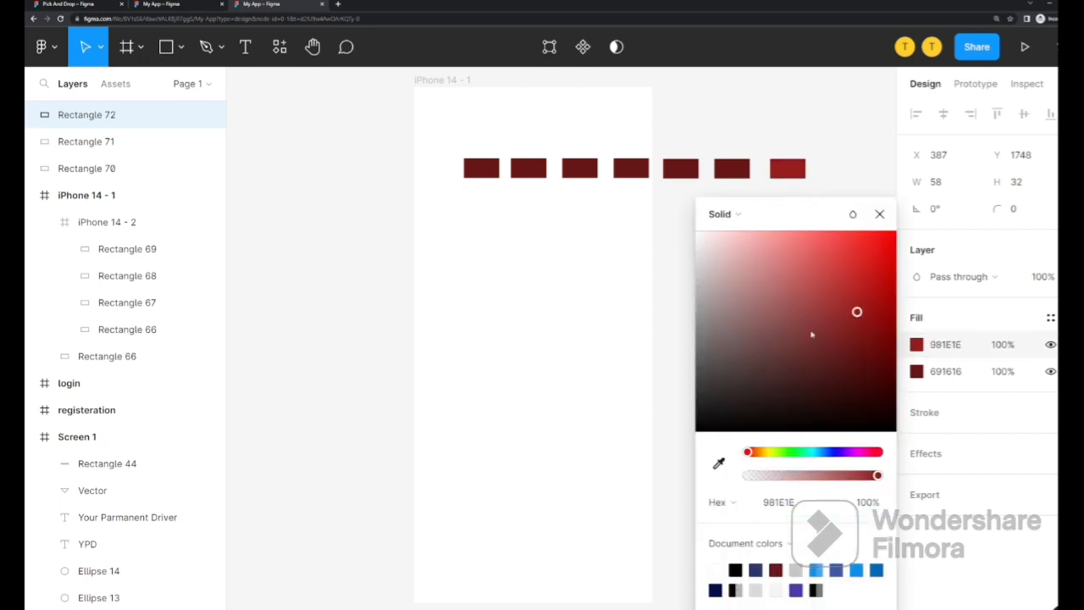
{"action": "left_click_drag", "start_coordinate": [811, 335], "coordinate": [744, 382]}
{"action": "left_click", "coordinate": [732, 168]}
{"action": "left_click", "coordinate": [916, 345]}
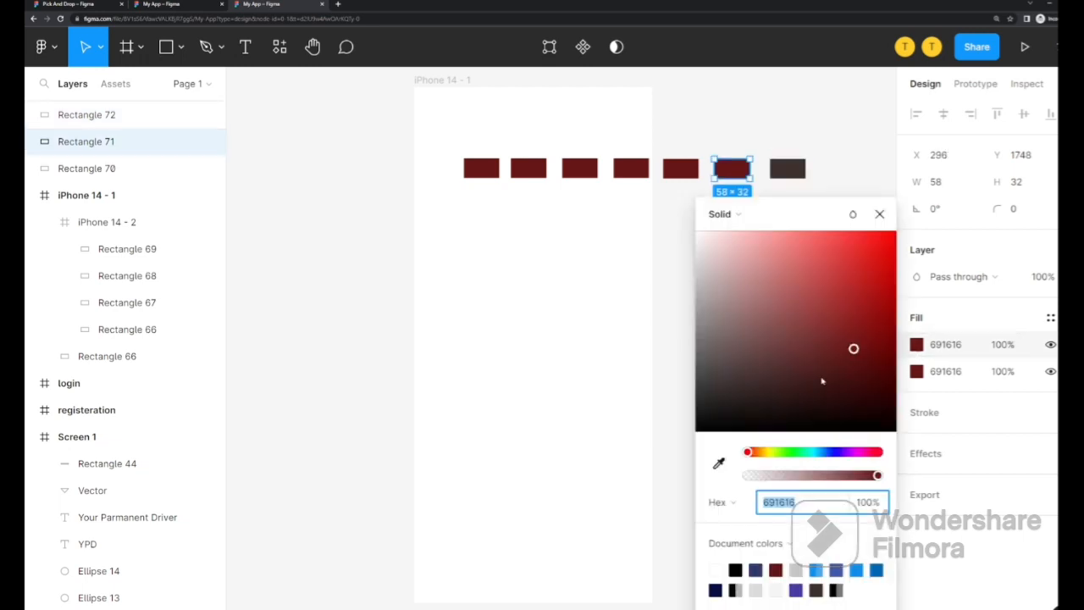
{"action": "left_click", "coordinate": [834, 452]}
{"action": "left_click", "coordinate": [680, 169]}
{"action": "left_click", "coordinate": [916, 345]}
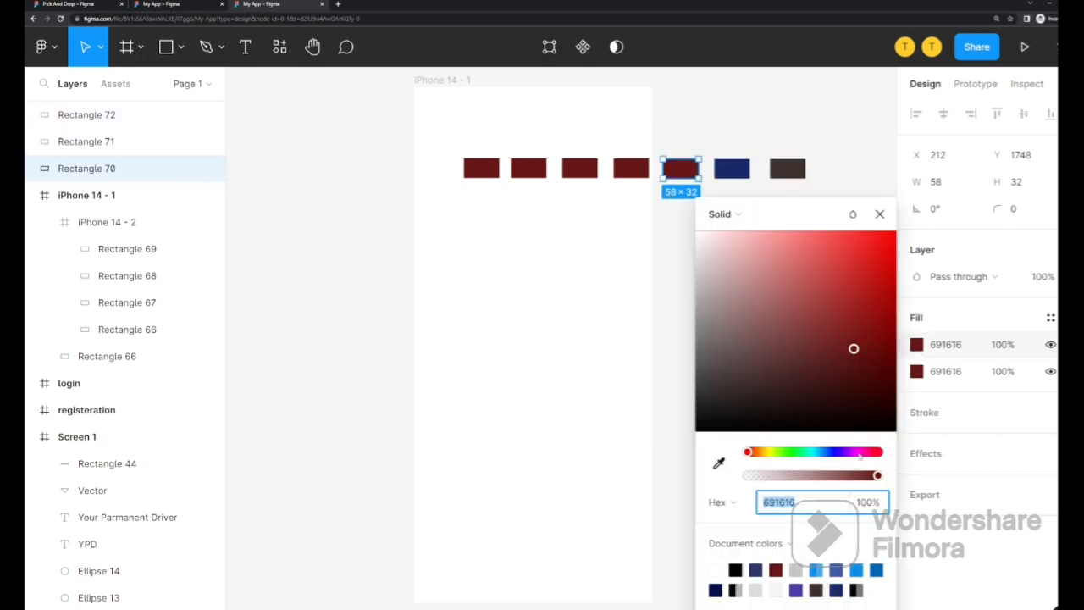
{"action": "left_click", "coordinate": [803, 453]}
{"action": "left_click", "coordinate": [641, 169]}
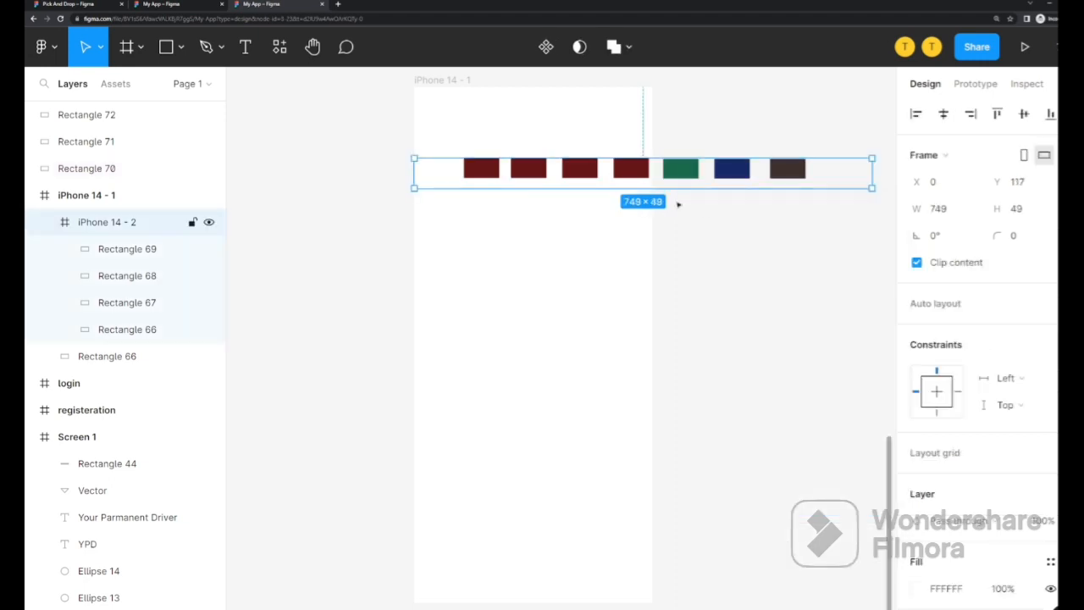
{"action": "left_click", "coordinate": [679, 204]}
Make Rectangle 69 bright green
{"action": "left_click", "coordinate": [631, 168]}
{"action": "left_click", "coordinate": [916, 452]}
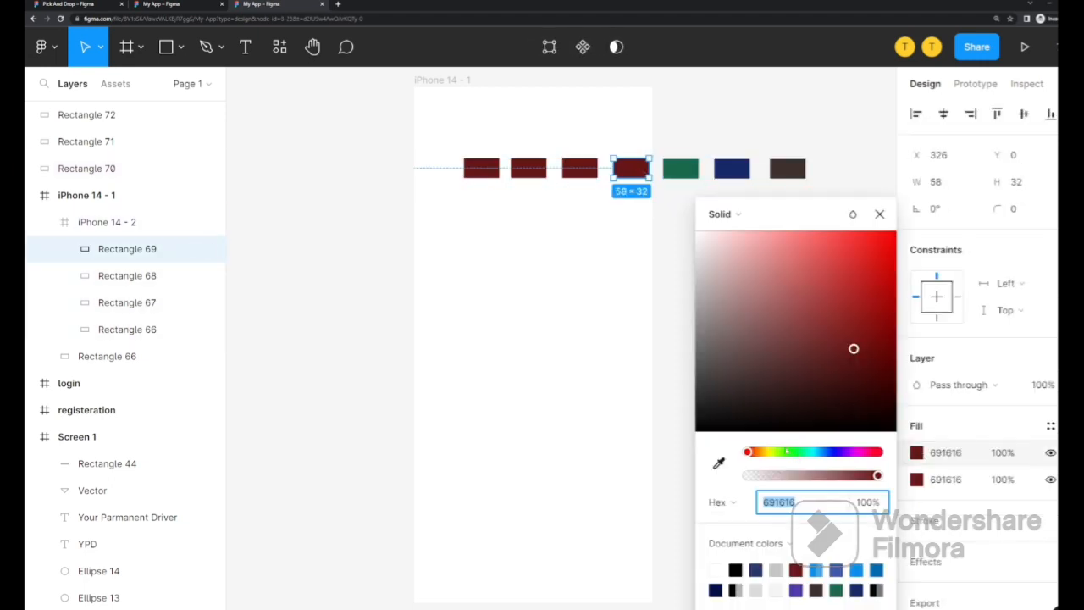
{"action": "left_click", "coordinate": [785, 451]}
{"action": "left_click_drag", "start_coordinate": [855, 271], "coordinate": [875, 251]}
{"action": "left_click", "coordinate": [833, 250]}
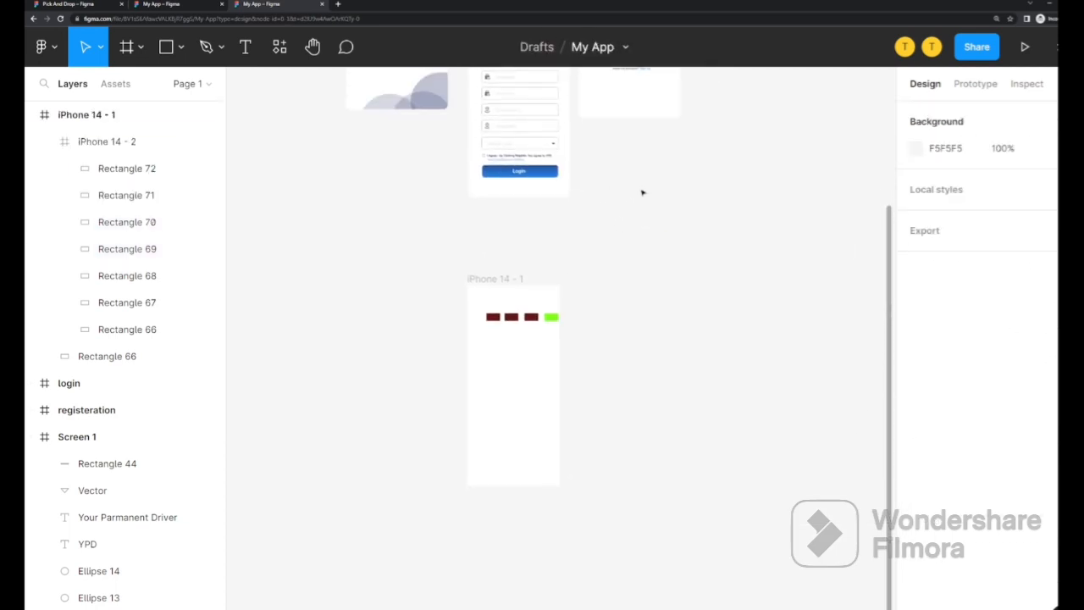
Link the login screen's Login button to iPhone 14 - 1, then present and tap Login to test
{"action": "scroll", "coordinate": [642, 192], "scroll_direction": "up", "scroll_amount": 2}
{"action": "left_click", "coordinate": [649, 101]}
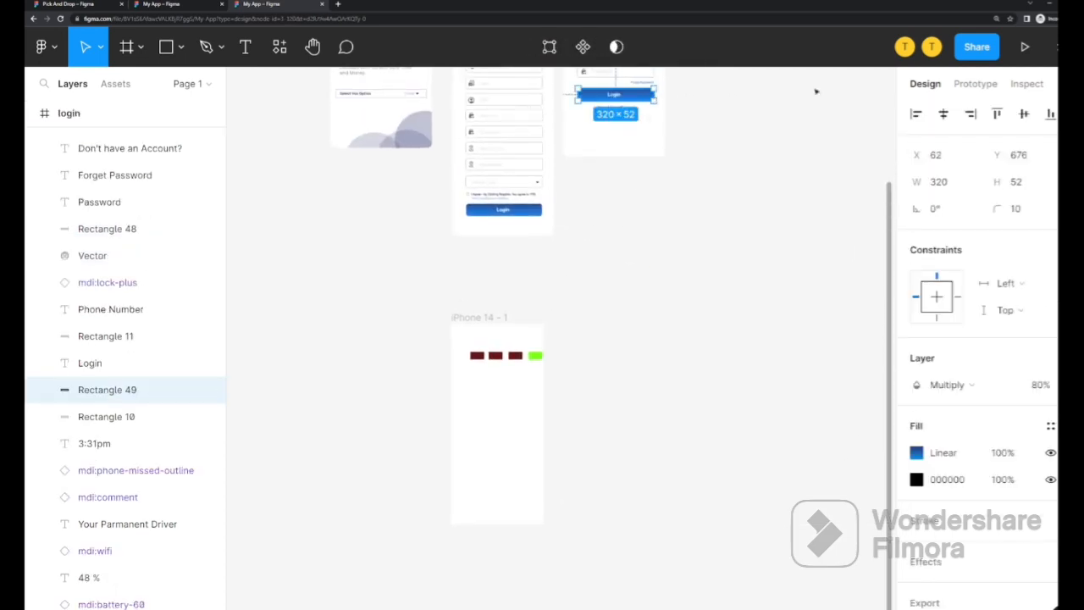
{"action": "left_click", "coordinate": [954, 85]}
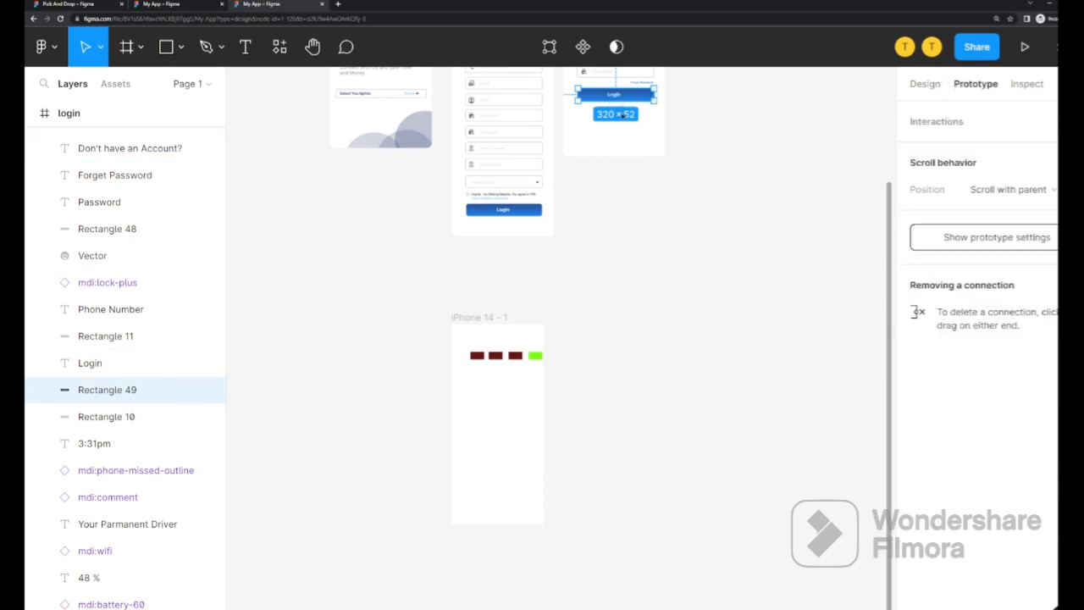
{"action": "left_click_drag", "start_coordinate": [655, 94], "coordinate": [505, 329]}
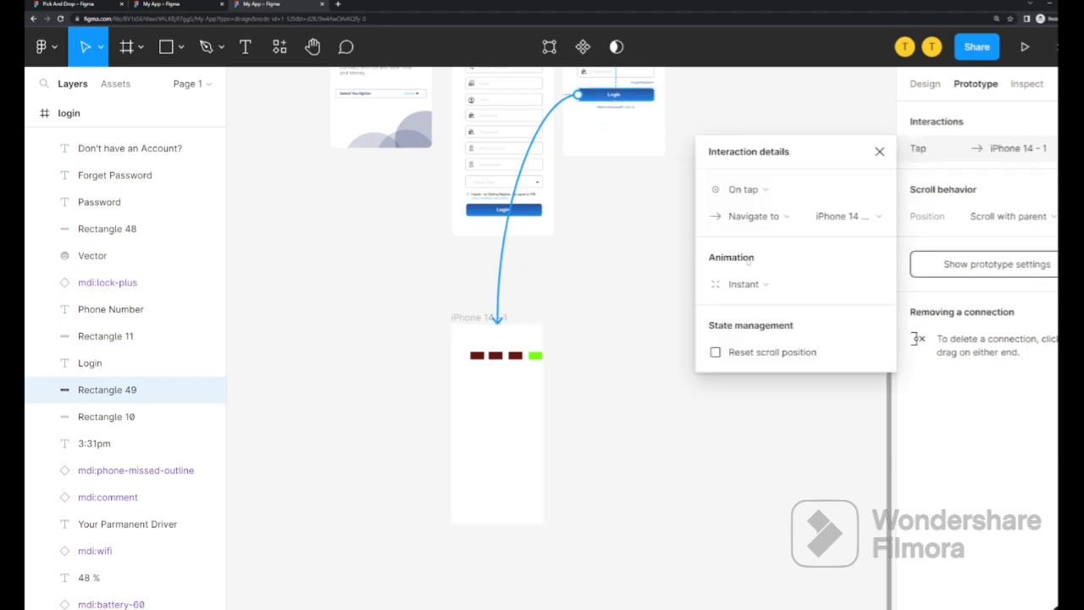
{"action": "left_click", "coordinate": [879, 150]}
{"action": "left_click", "coordinate": [1024, 49]}
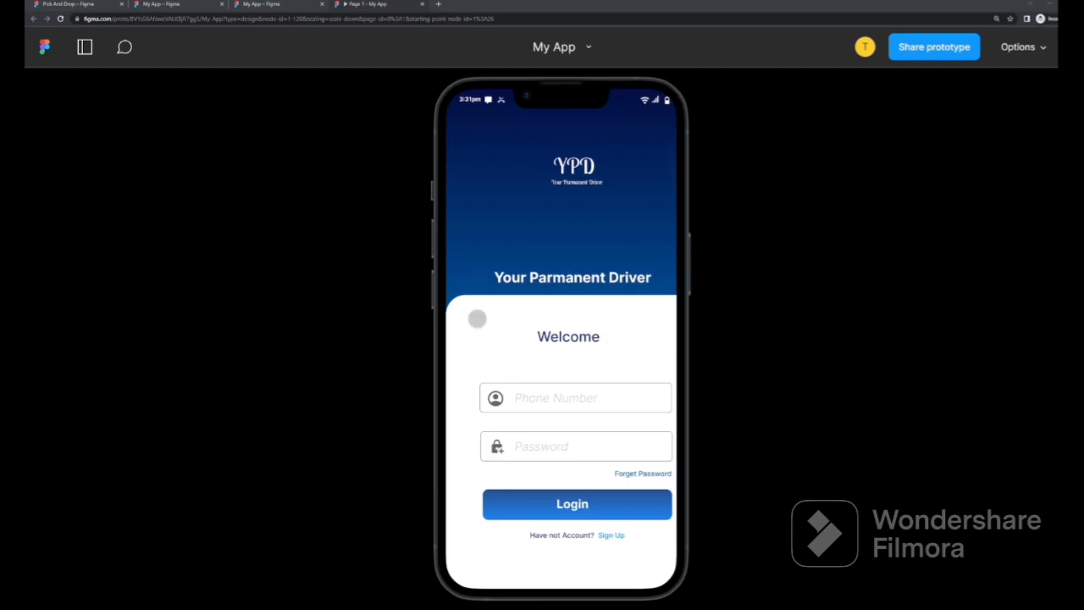
{"action": "left_click", "coordinate": [578, 500]}
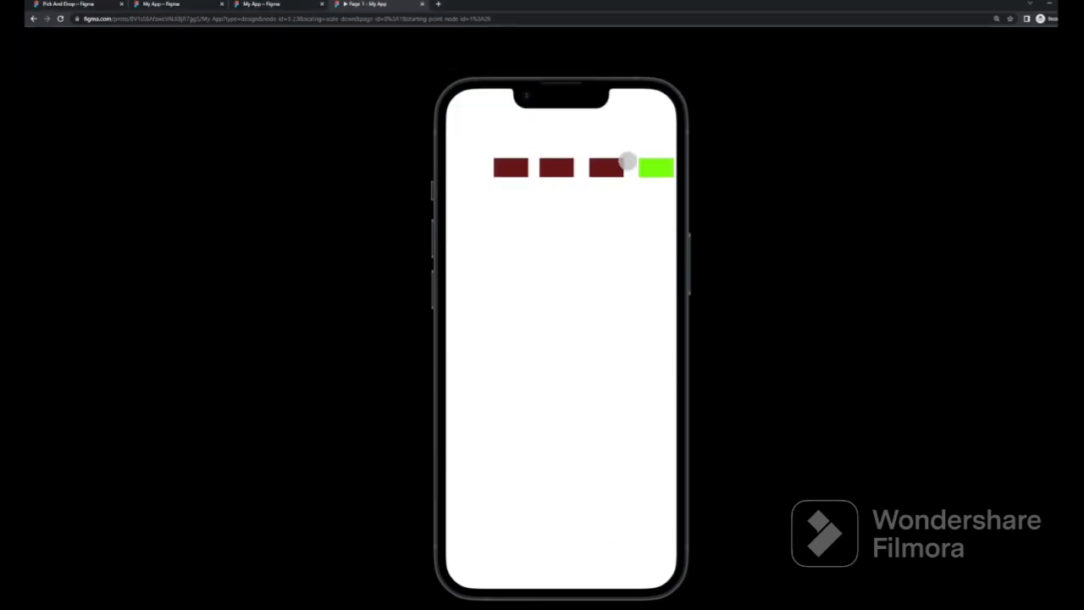